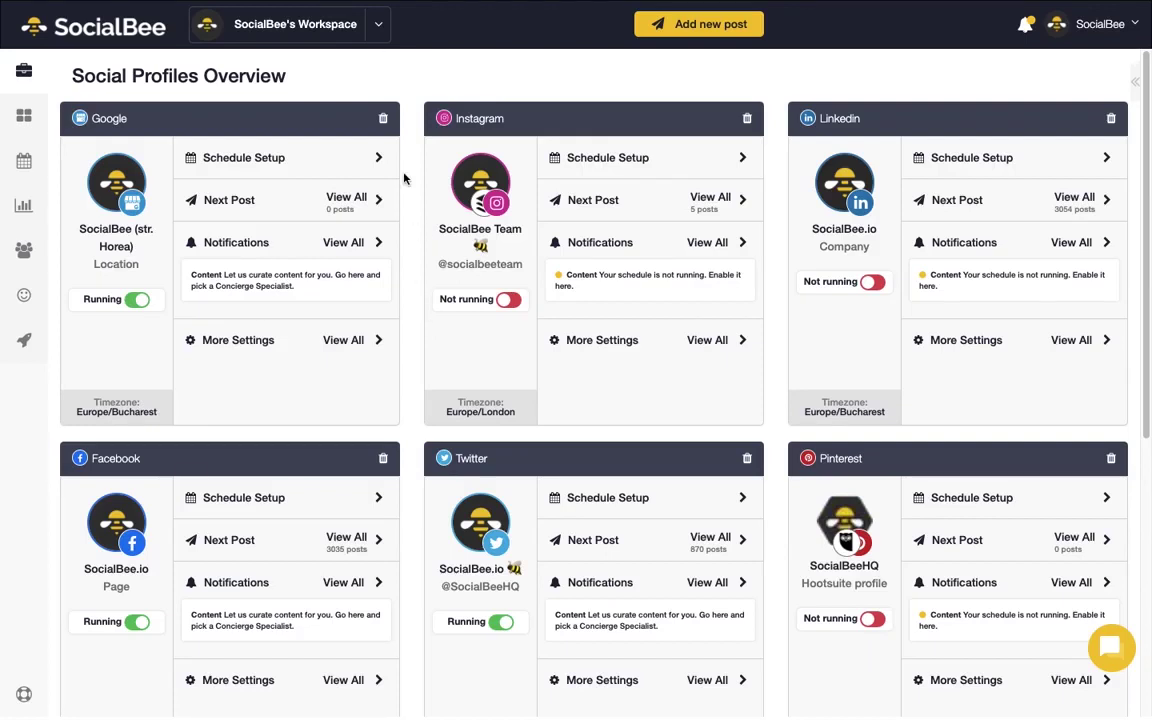
- Look over the available workspaces and set only the SocialBee.io LinkedIn company profile to running
left_click(357, 36)
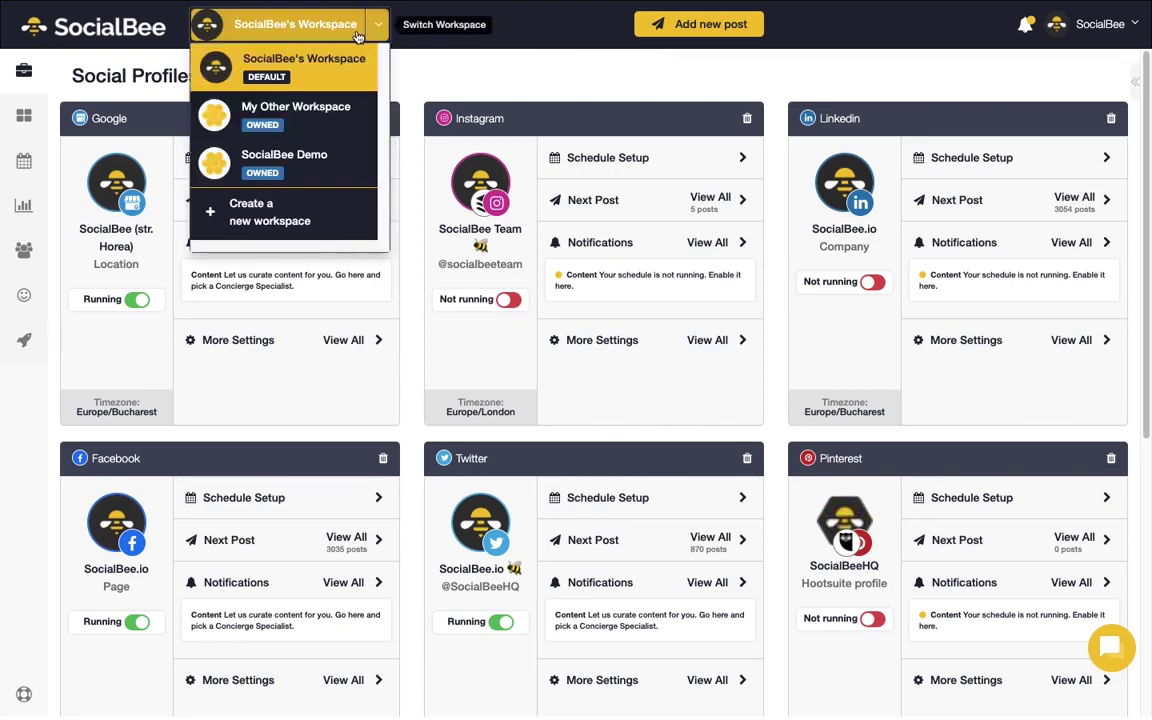
left_click(357, 36)
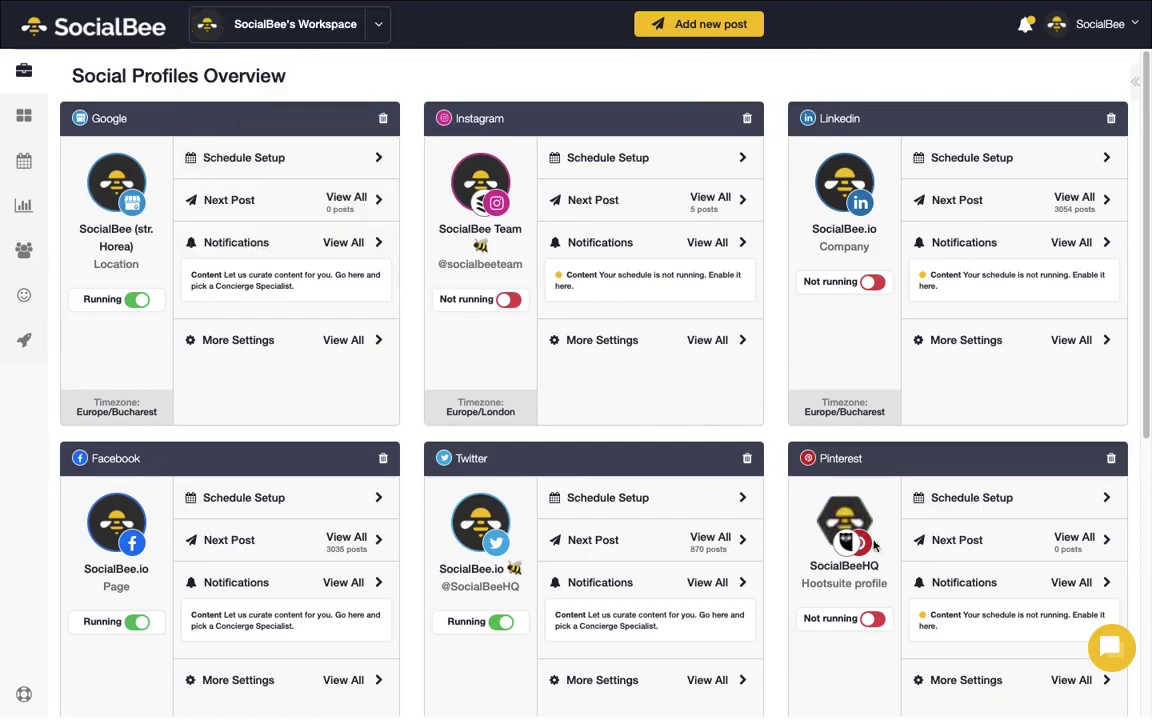
left_click(869, 287)
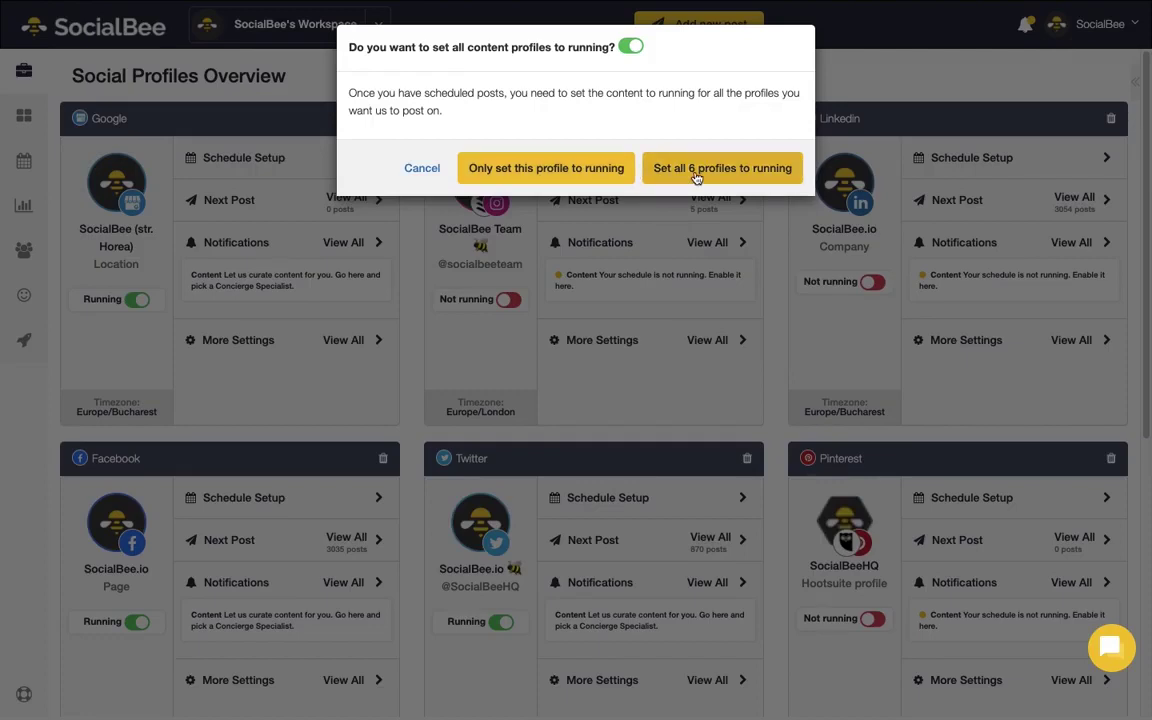
left_click(545, 175)
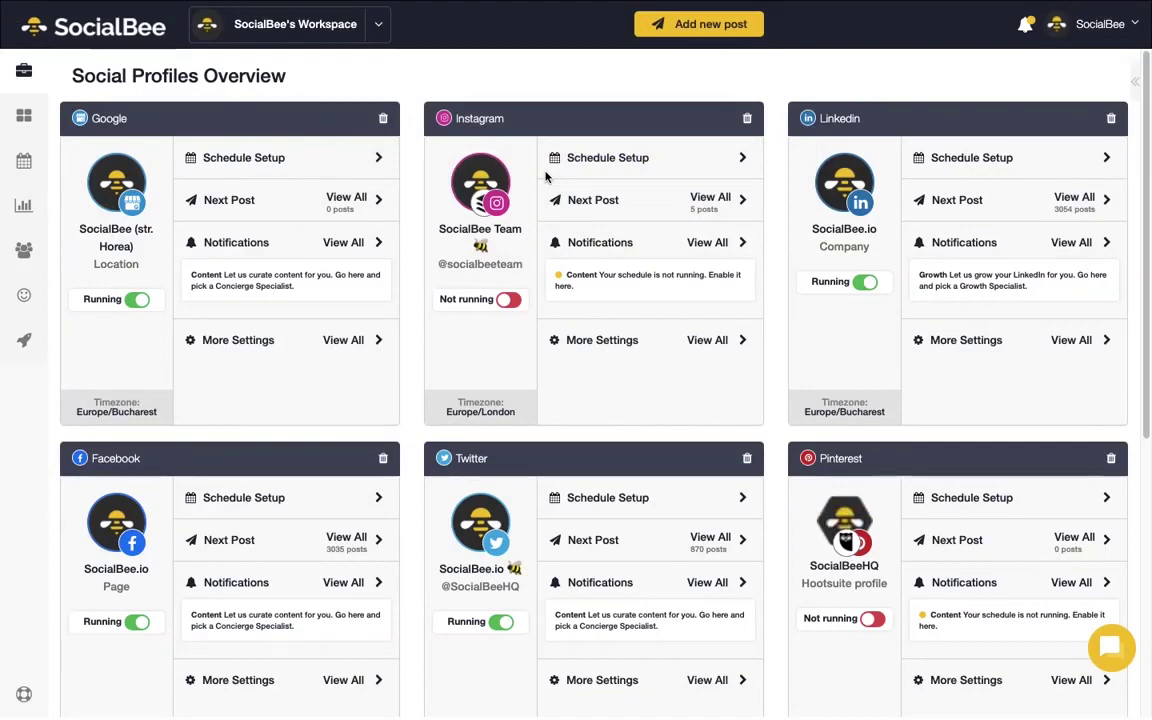
- Review the options for connecting a new social profile below the existing profile cards
scroll(1150, 452, "down", 2)
scroll(1150, 452, "down", 3)
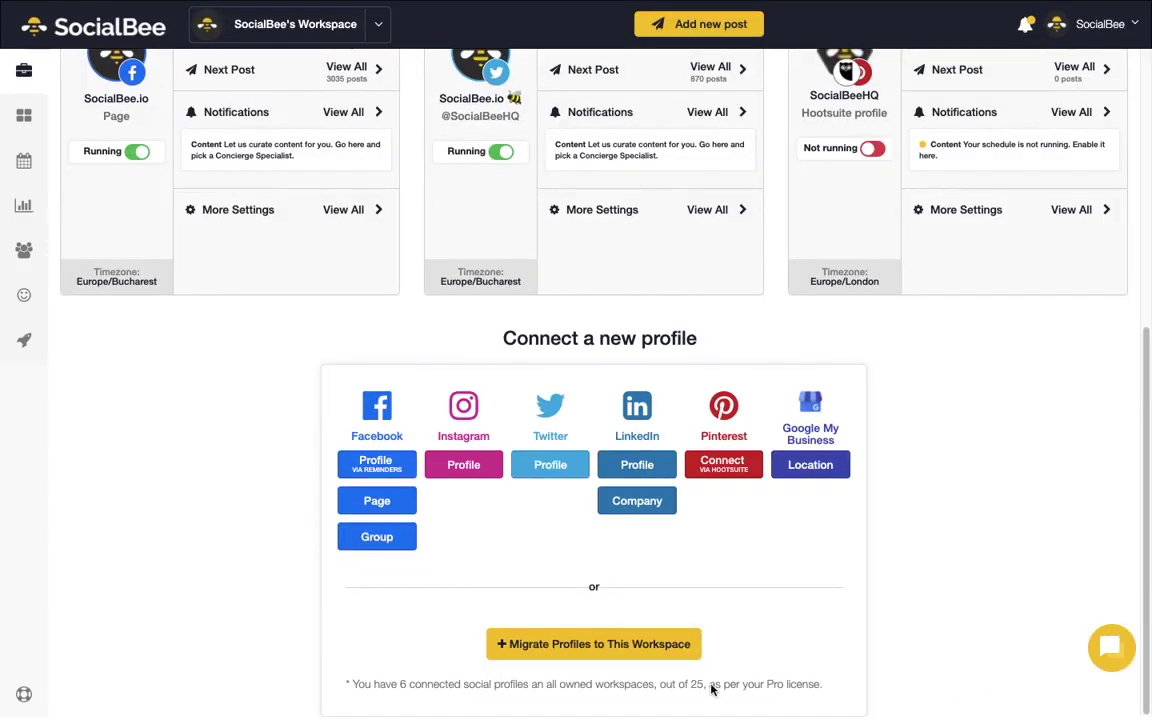
scroll(672, 648, "up", 5)
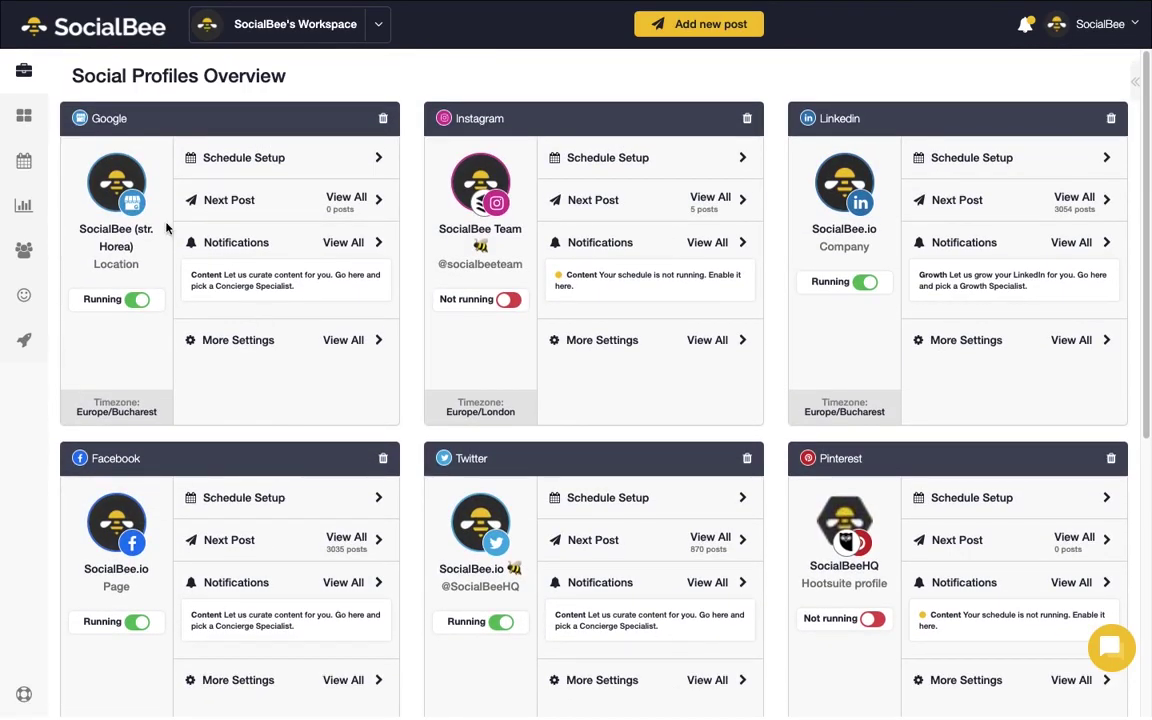
- Create an evergreen content category named Friends
left_click(24, 118)
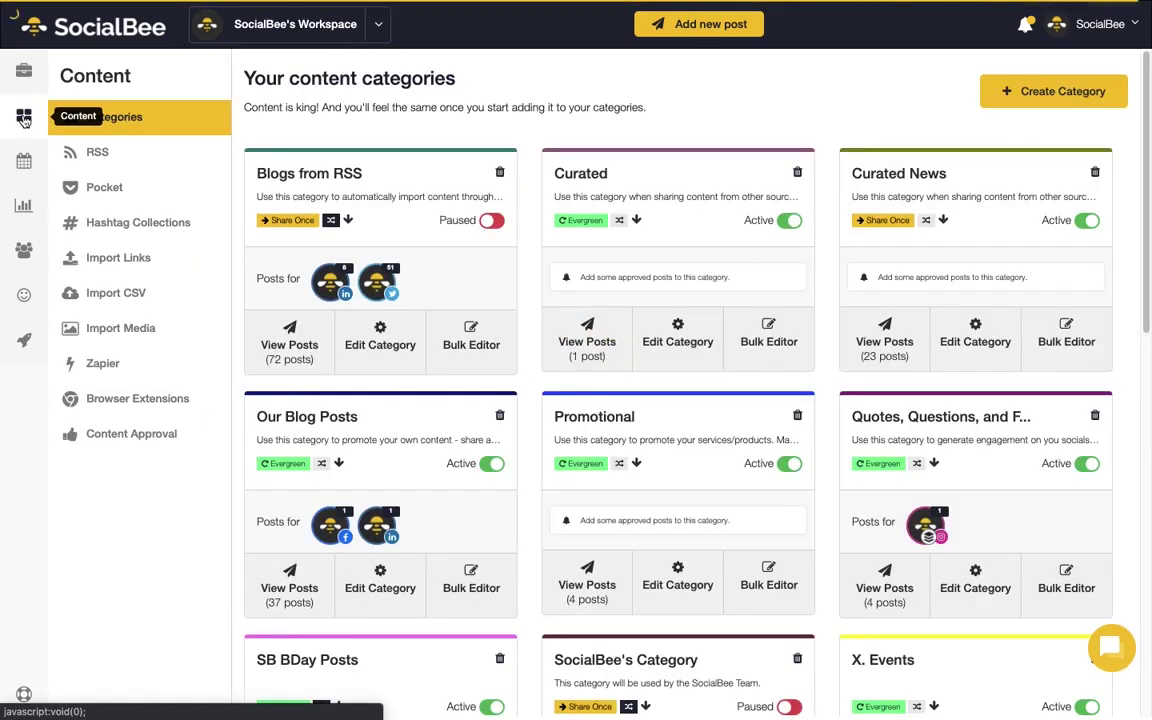
left_click(1080, 32)
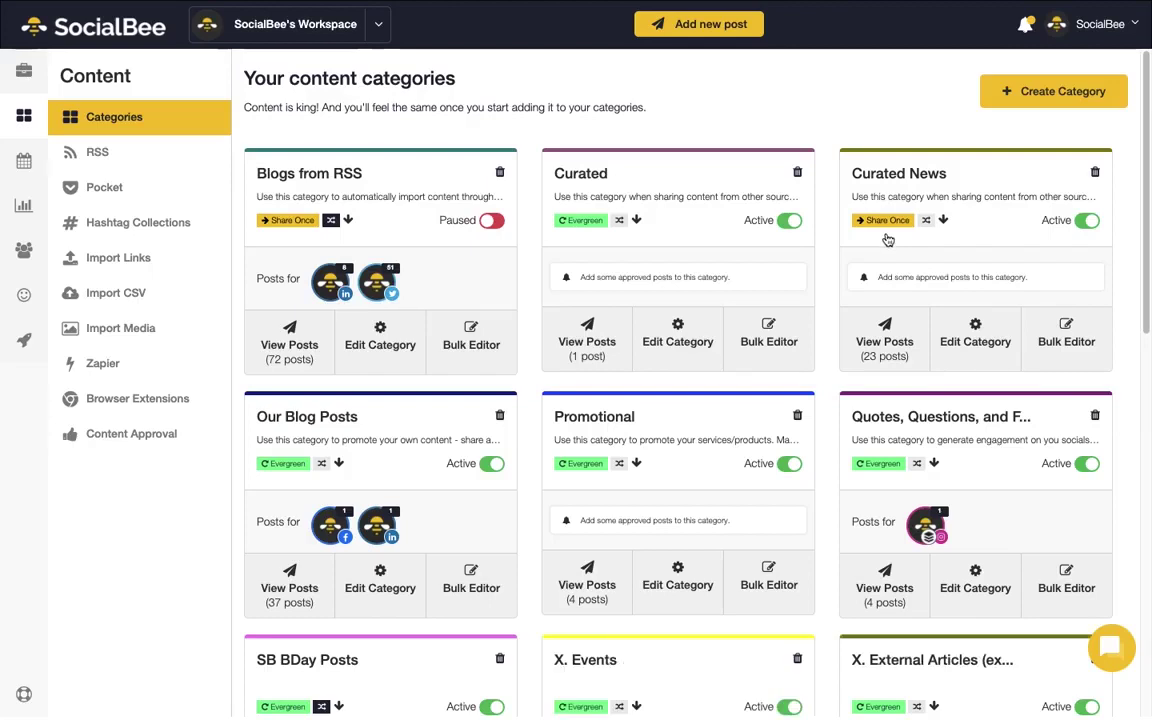
left_click(1066, 88)
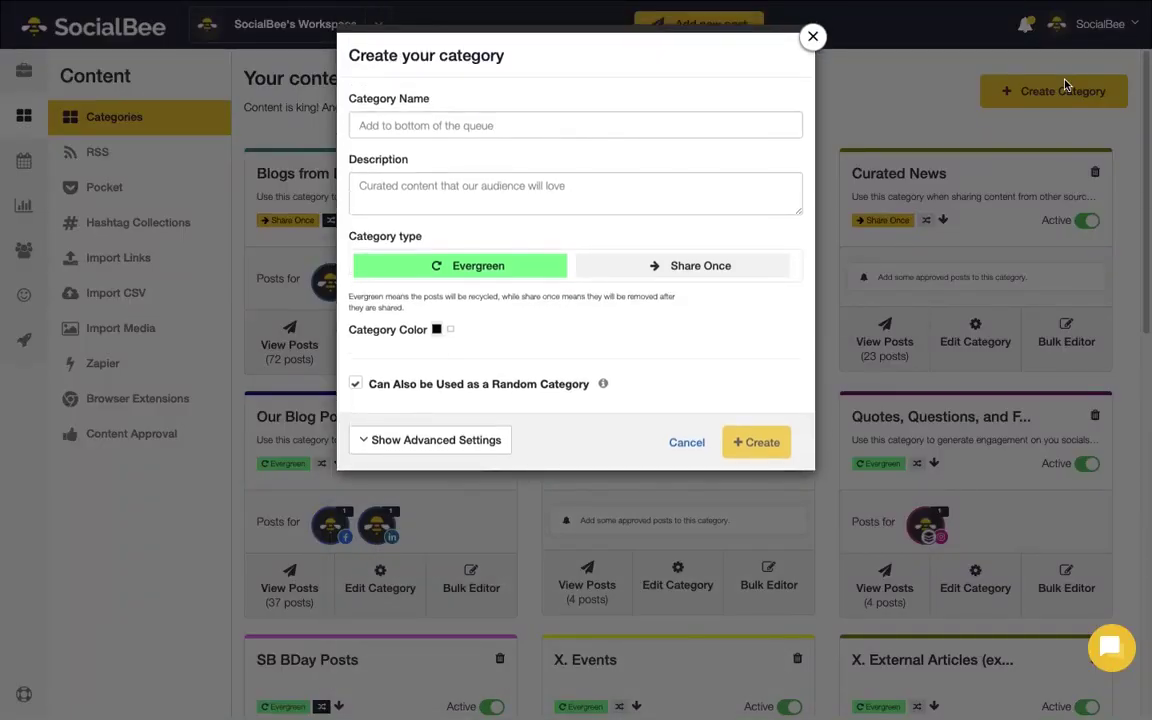
left_click(684, 119)
type("Friends")
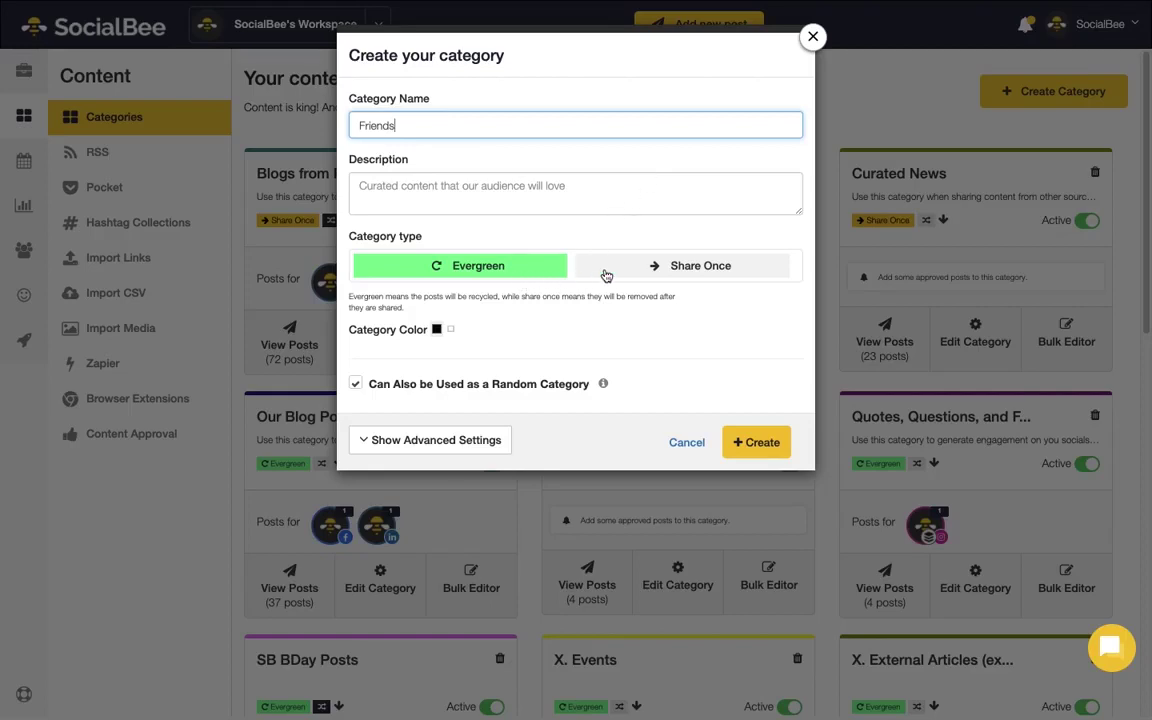
left_click(750, 461)
left_click(754, 455)
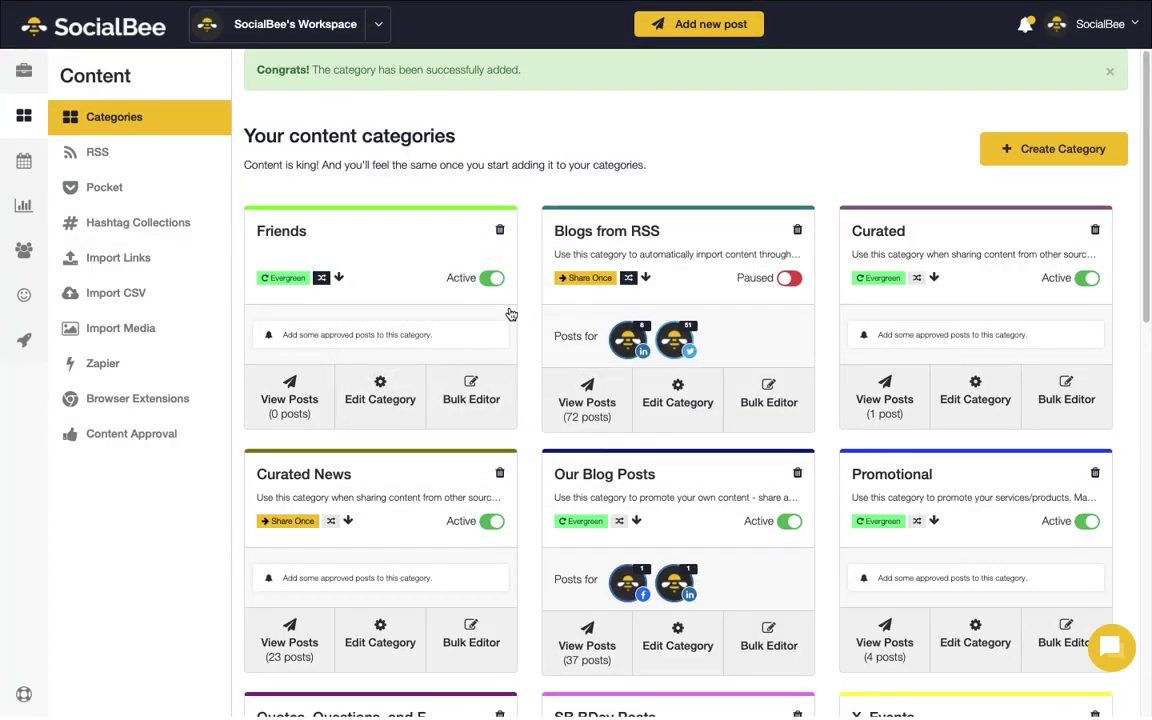
- Edit the Friends category and set its color to a muted purple, RGB 82, 77, 128
left_click(491, 280)
left_click(388, 390)
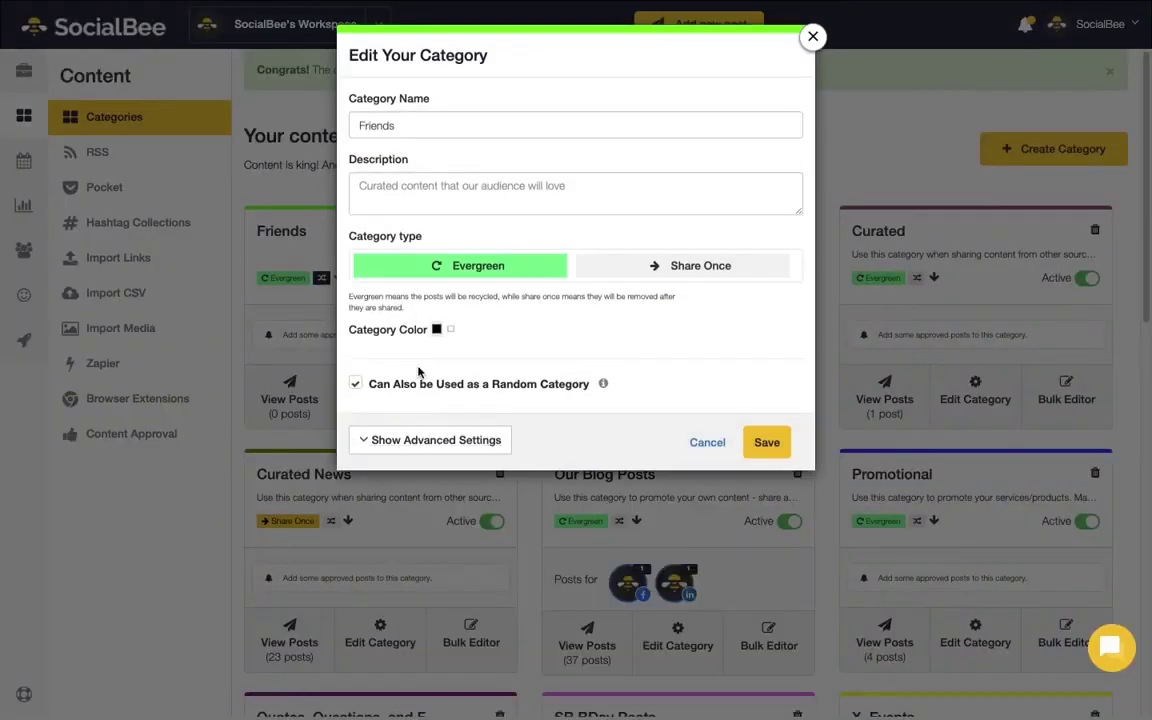
left_click(437, 329)
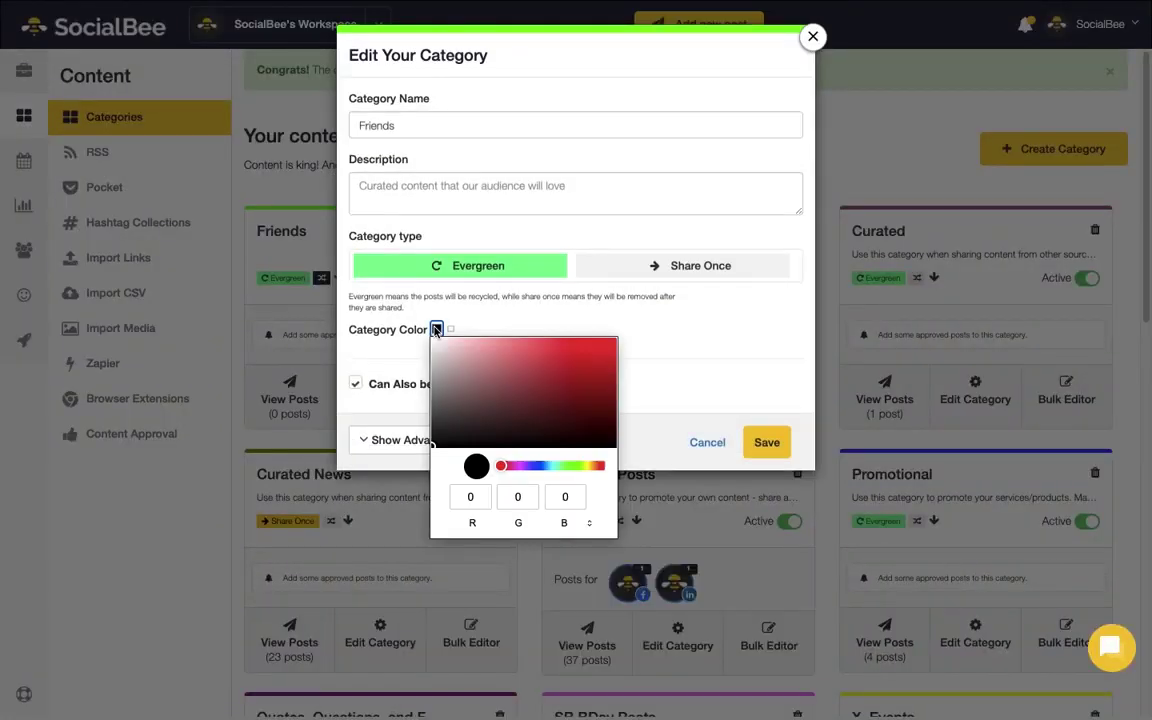
left_click(533, 465)
left_click(506, 398)
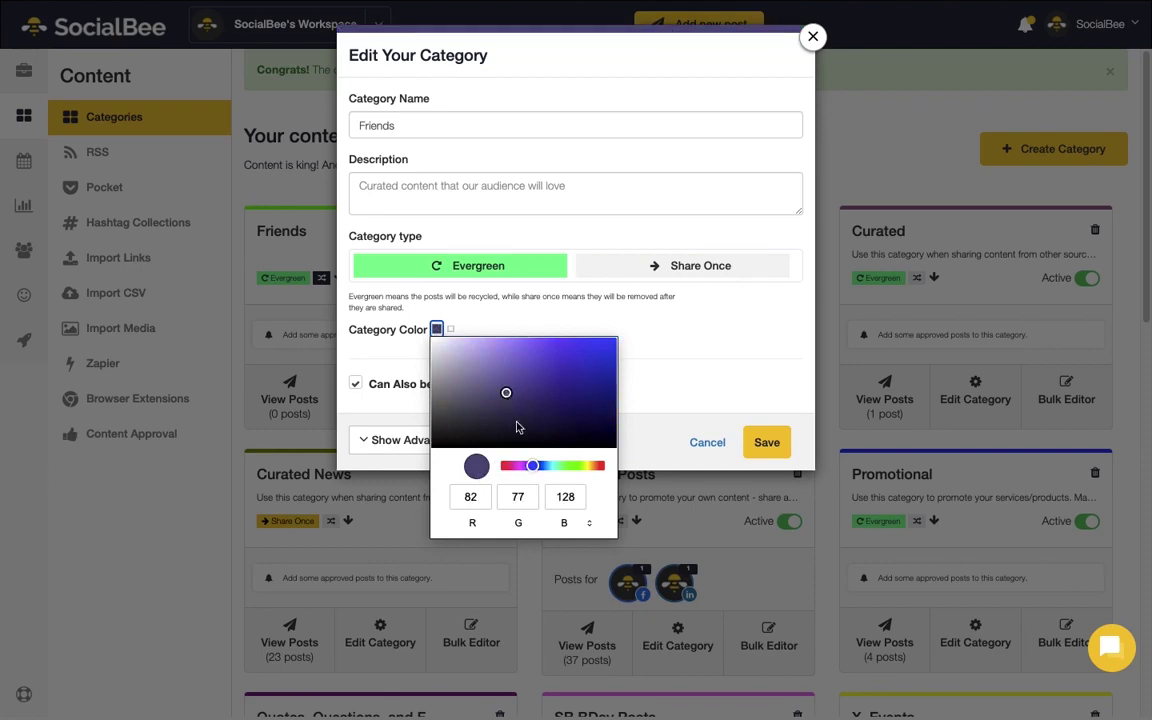
left_click(688, 372)
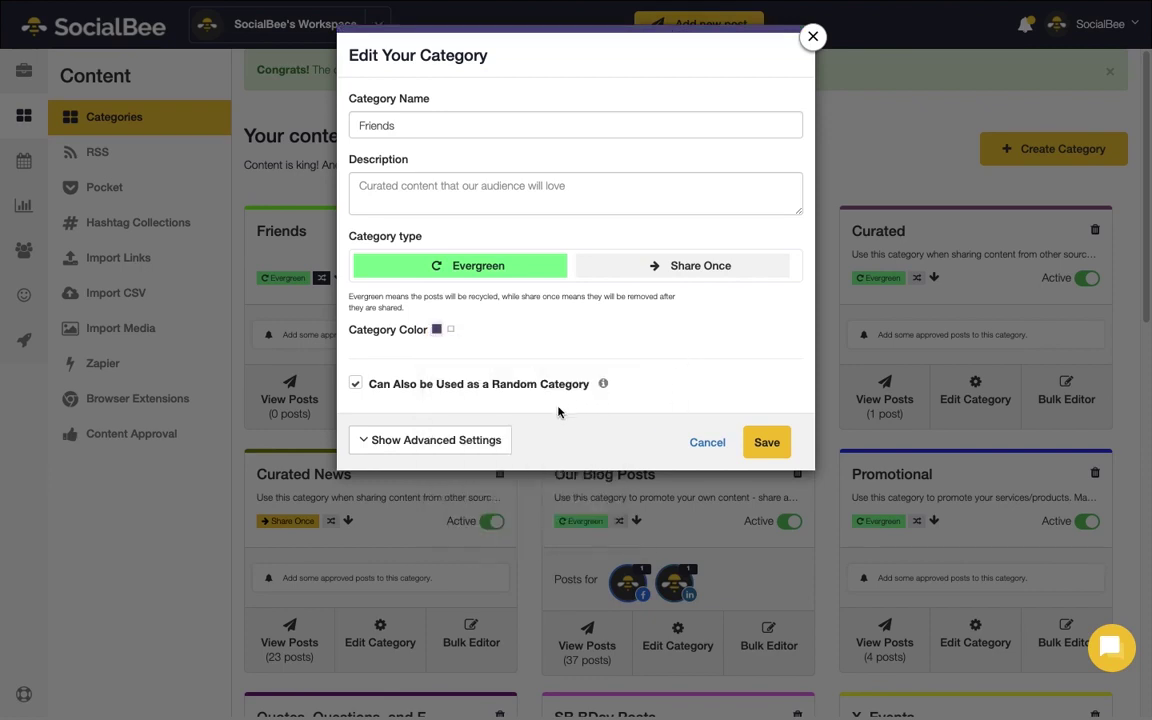
- Override the Friends category's short link domain with sbee.link, tag its UTM source by social network, and save the category
left_click(489, 439)
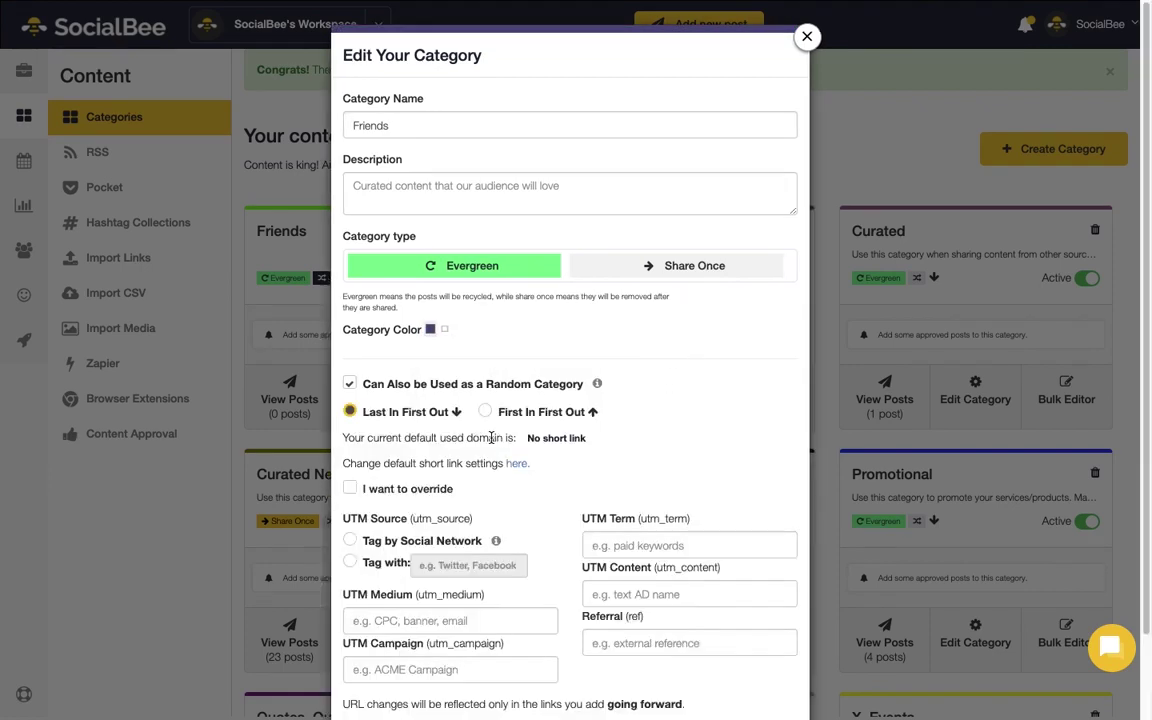
left_click(443, 489)
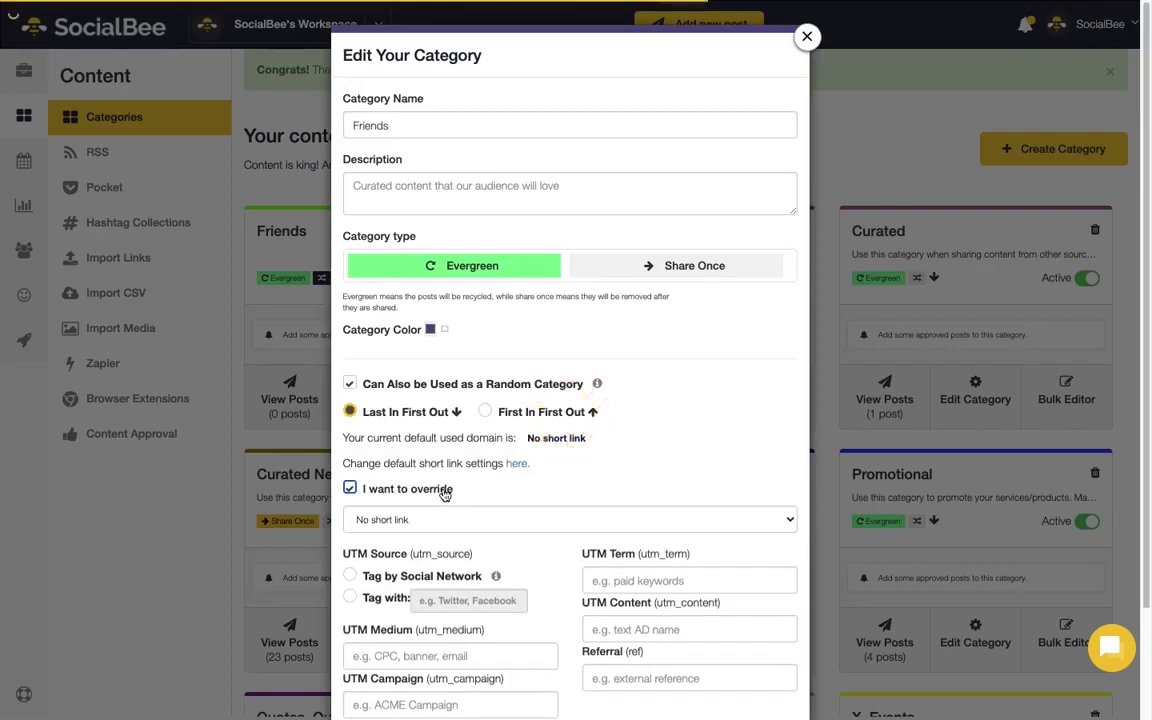
left_click(447, 521)
left_click(445, 547)
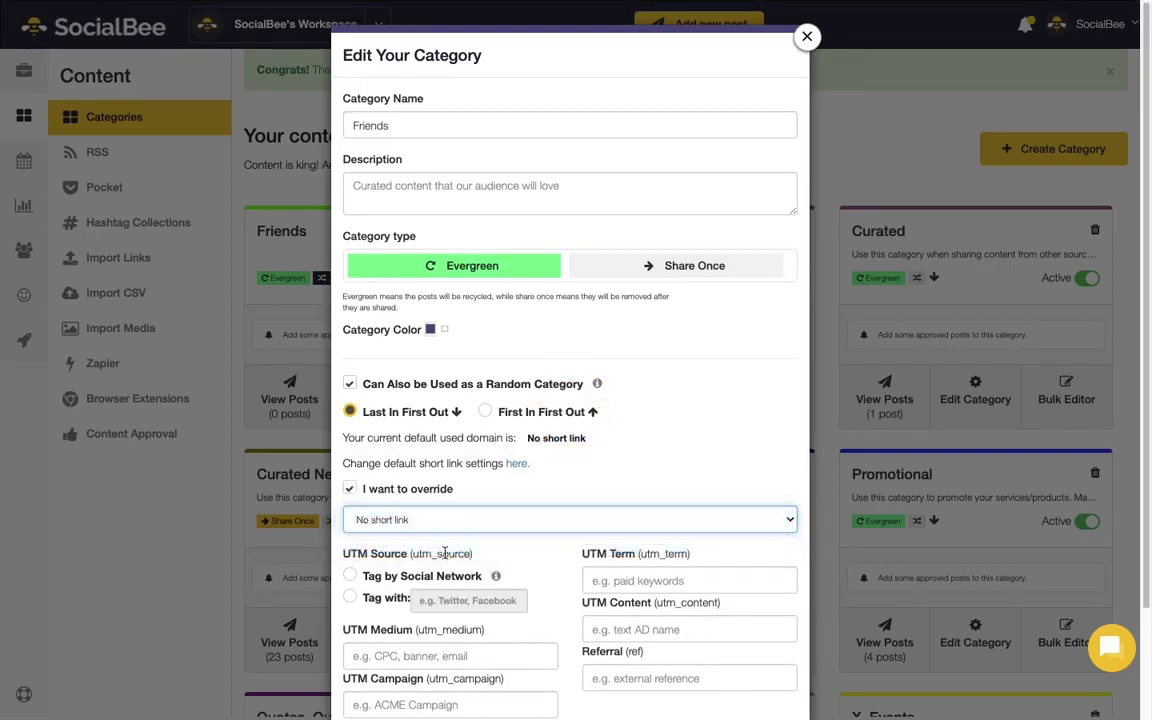
left_click(445, 580)
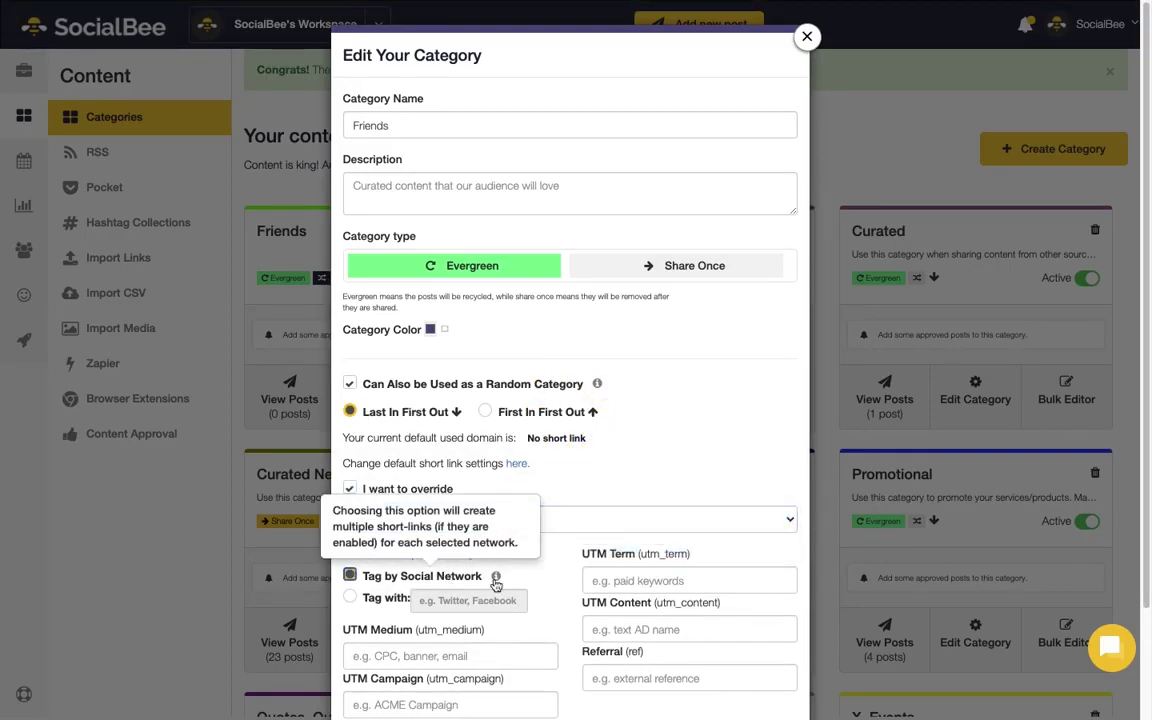
scroll(537, 595, "down", 3)
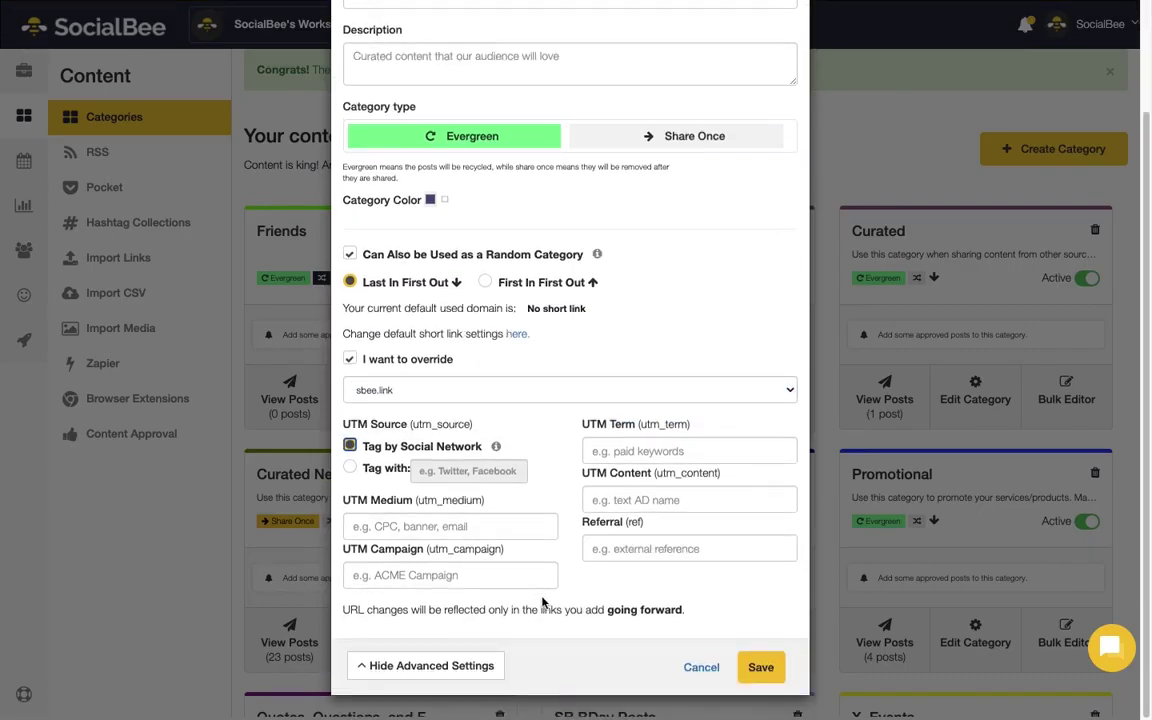
left_click(760, 670)
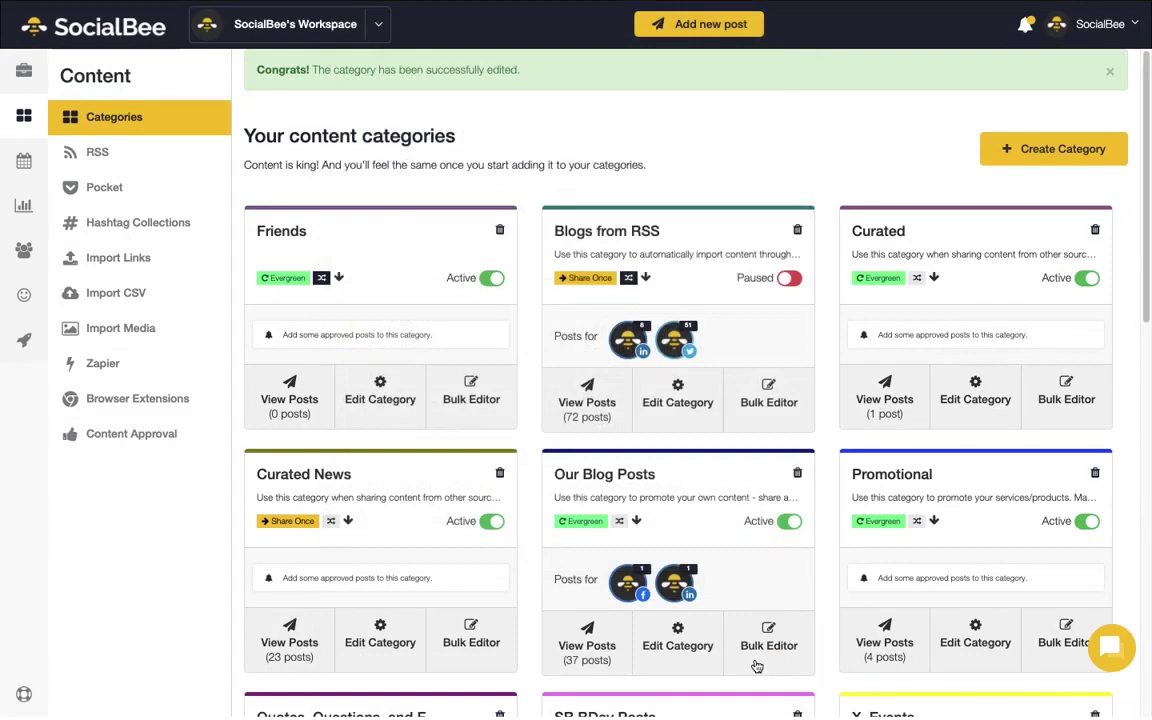
- Bulk-edit the Our Blog Posts category to mark all of its posts as approved
left_click(757, 660)
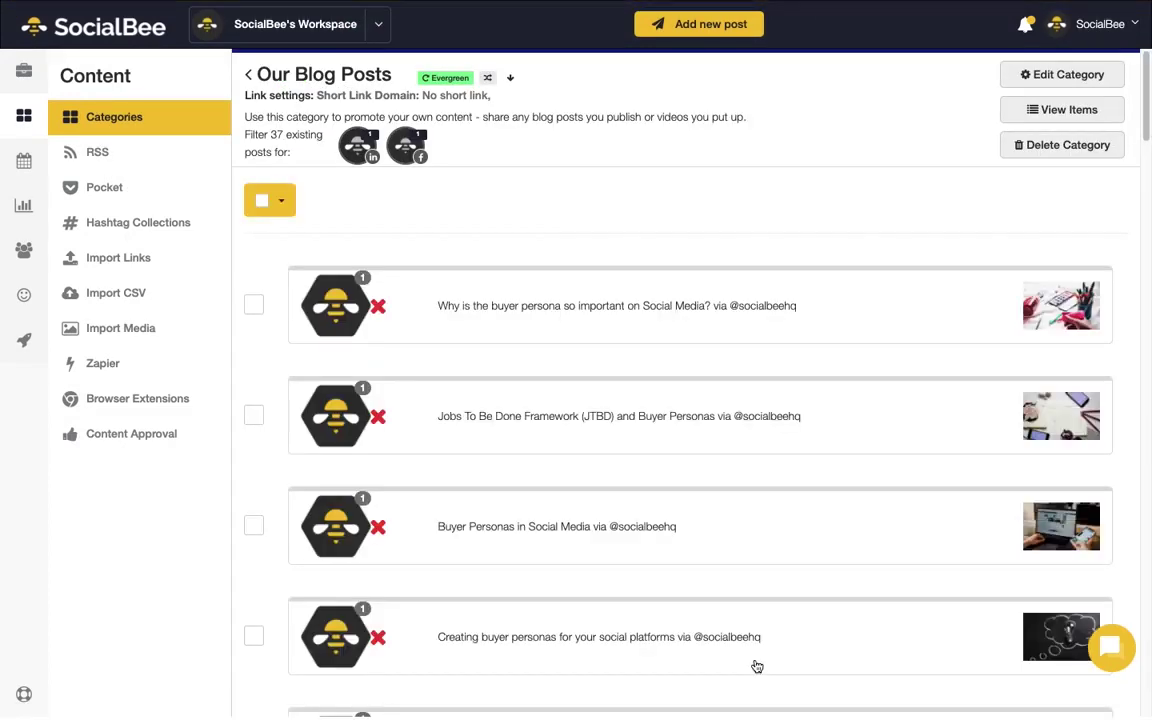
left_click(269, 205)
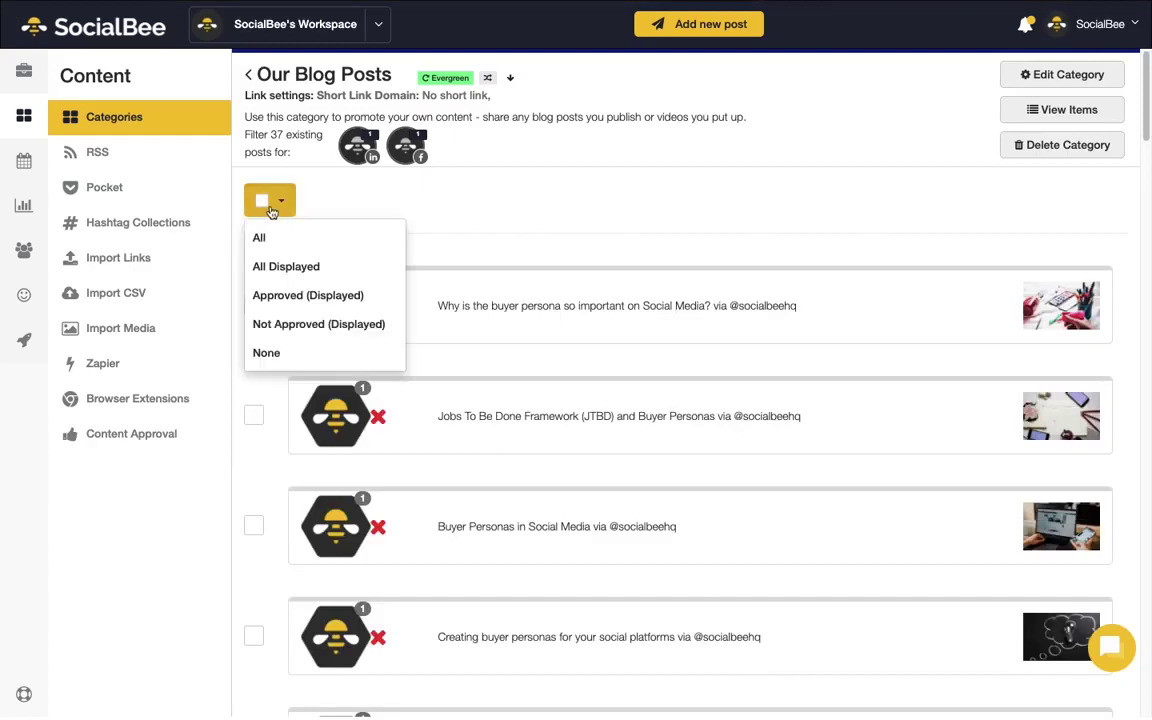
left_click(271, 244)
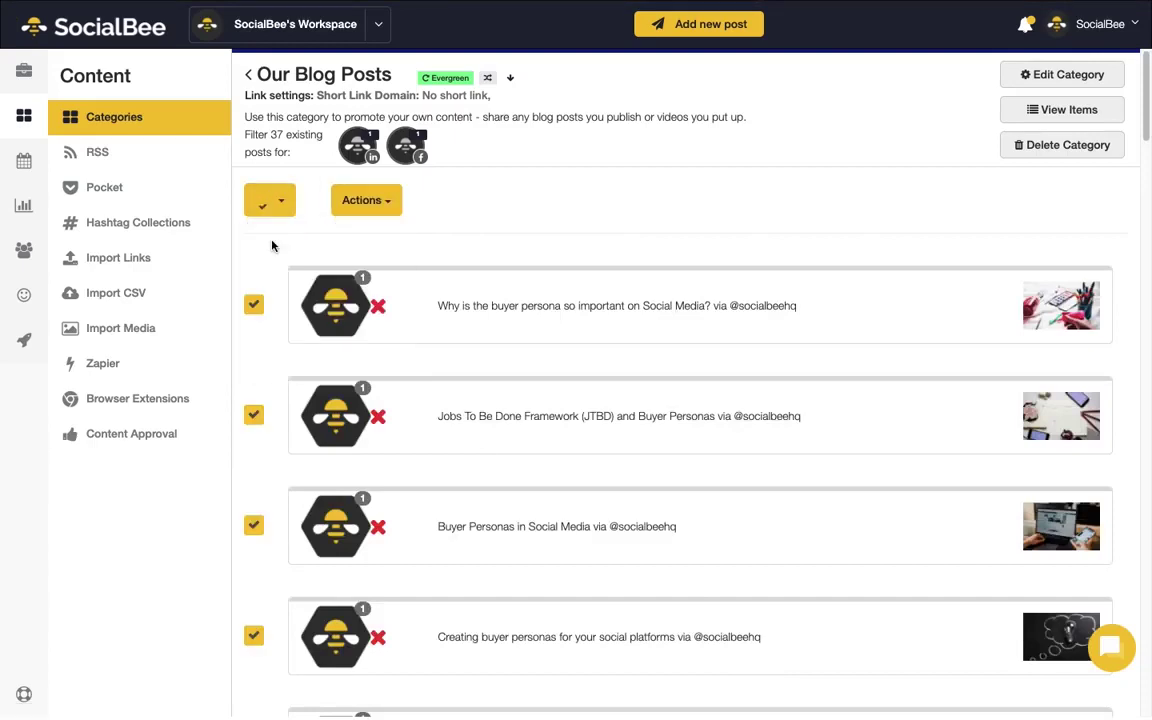
left_click(356, 212)
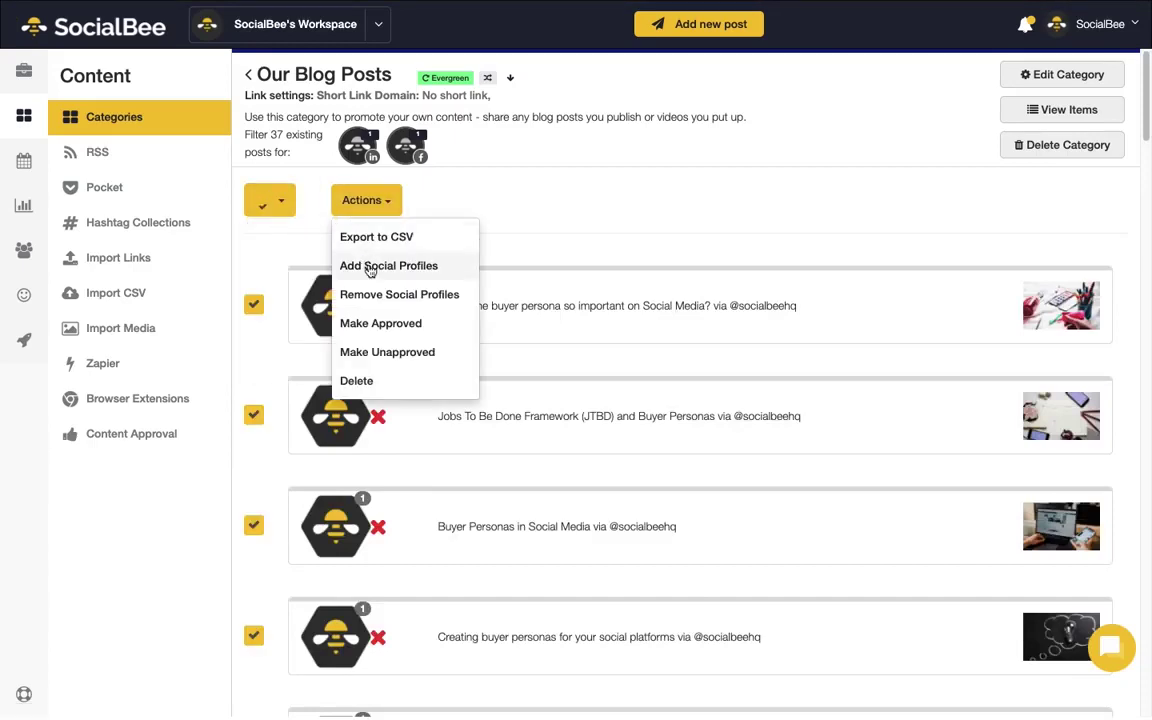
left_click(394, 323)
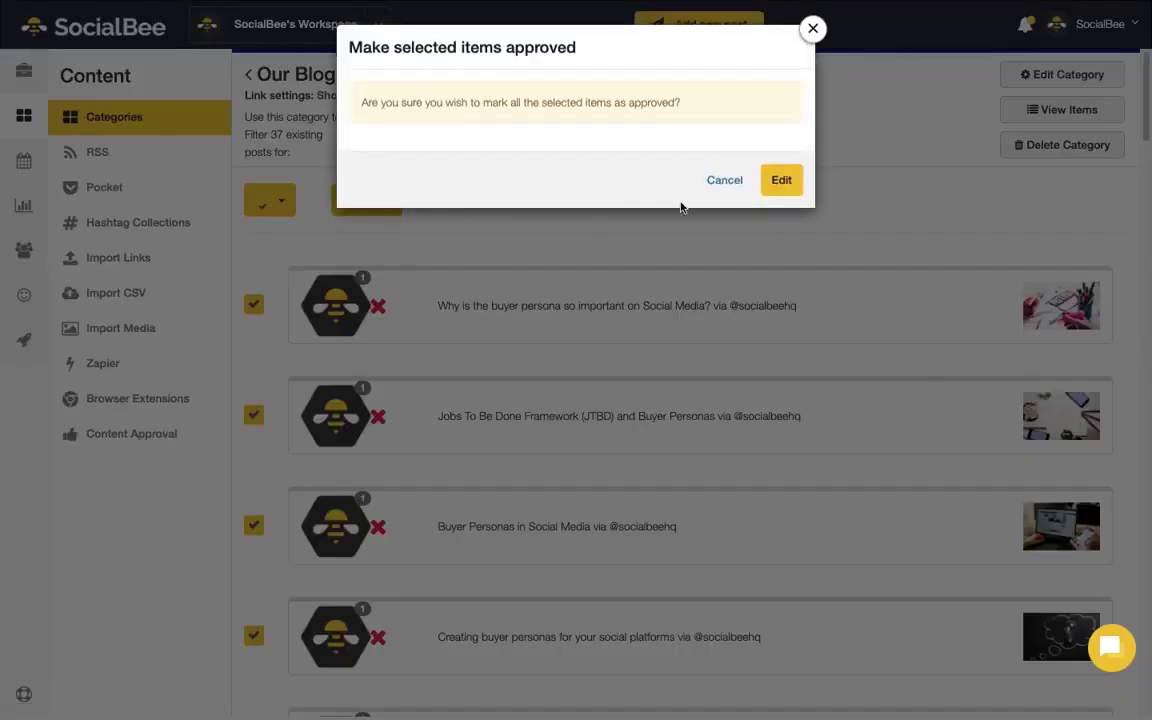
left_click(780, 180)
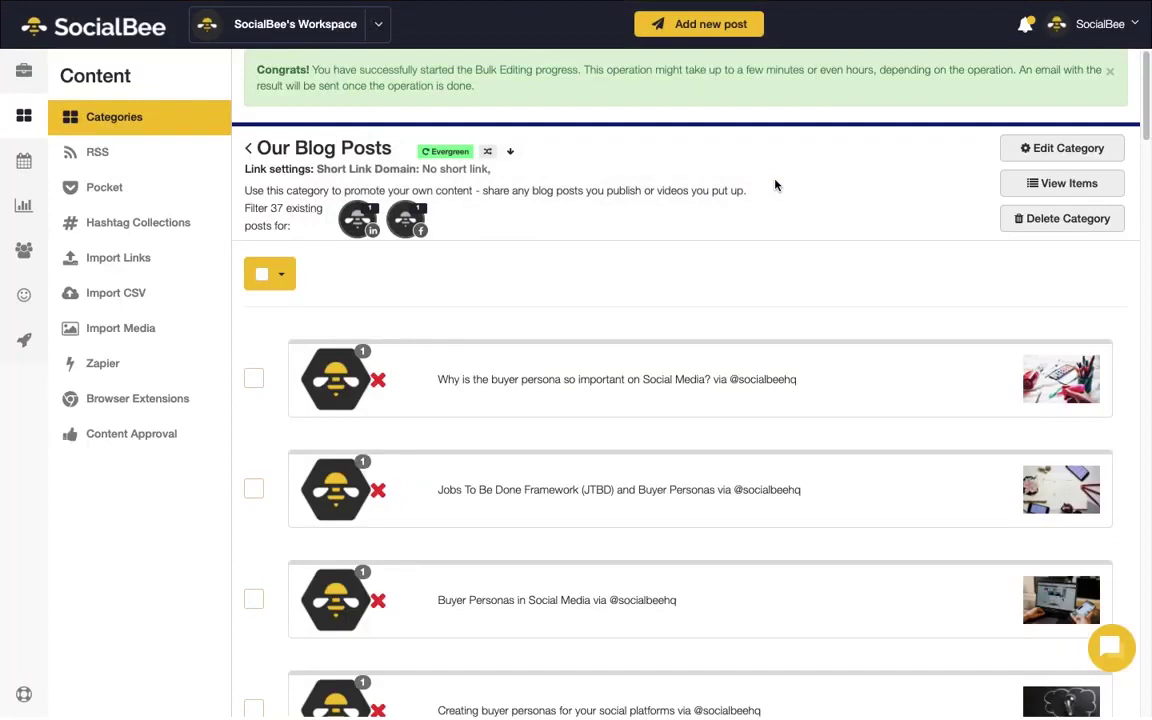
- Look through the individual posts in the Our Blog Posts category
left_click(598, 584)
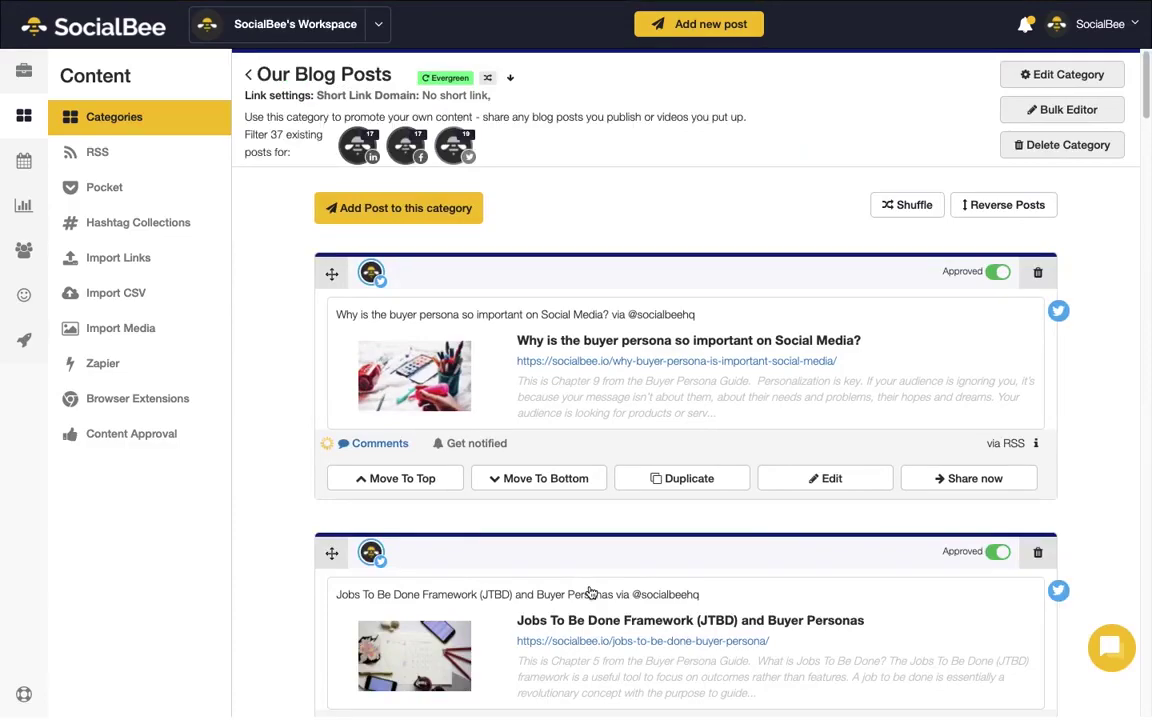
scroll(590, 593, "down", 9)
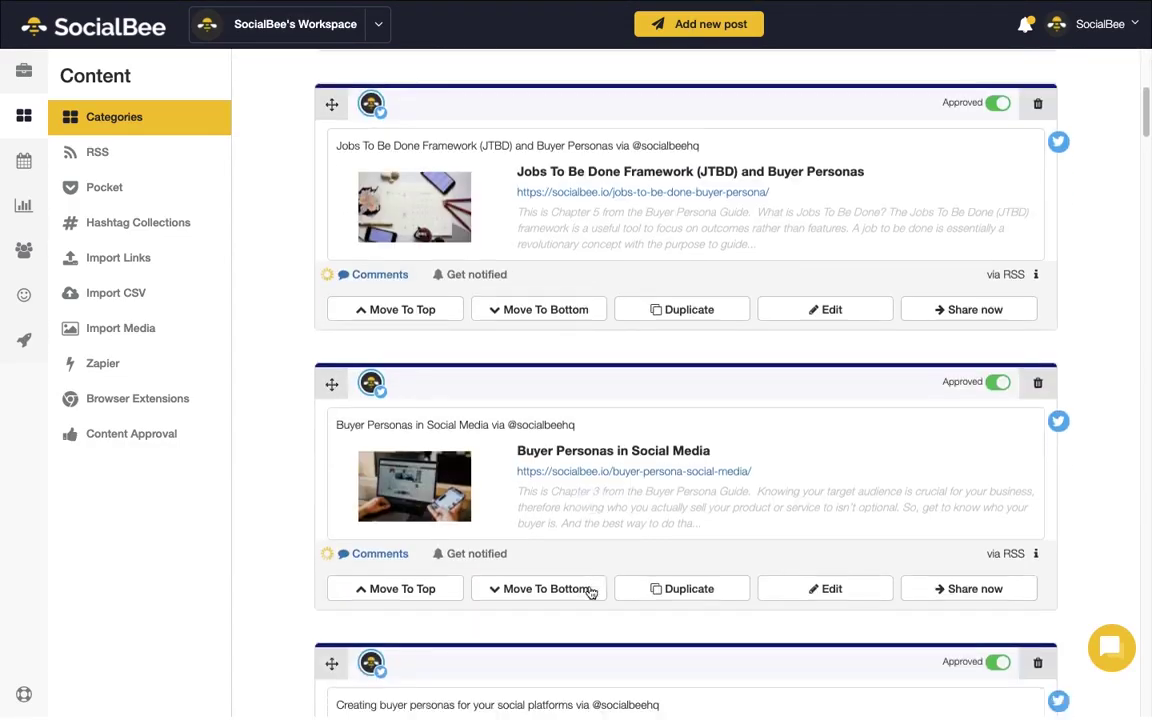
scroll(590, 593, "down", 14)
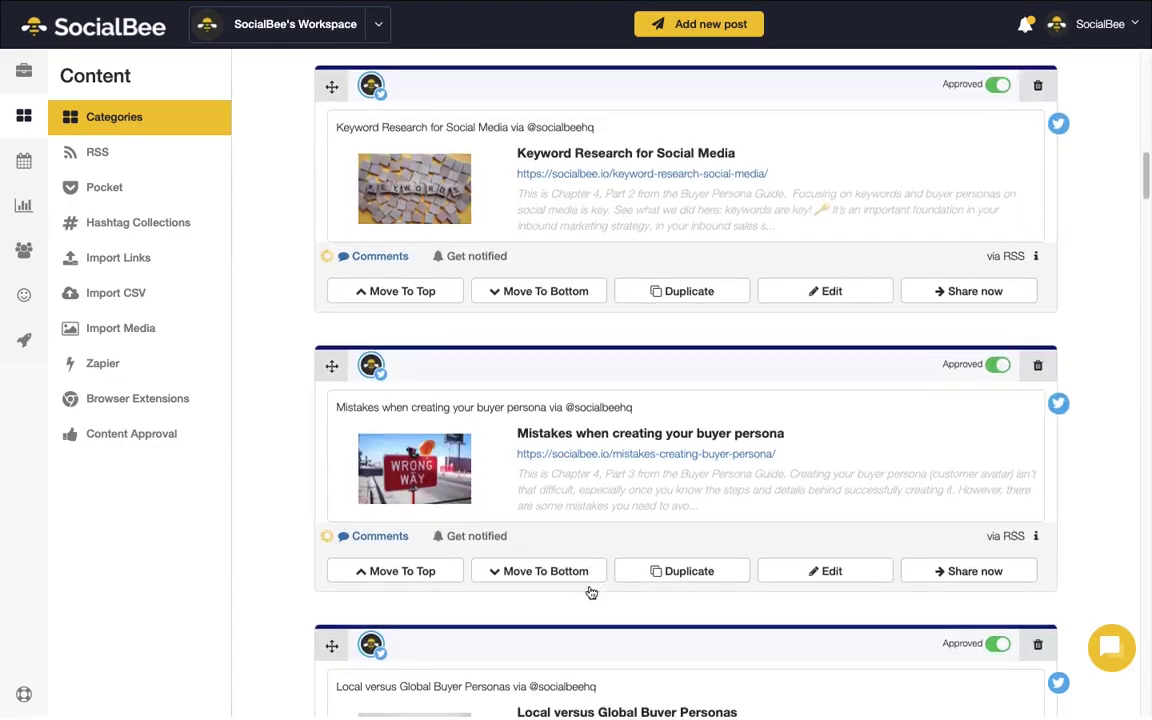
scroll(590, 593, "down", 10)
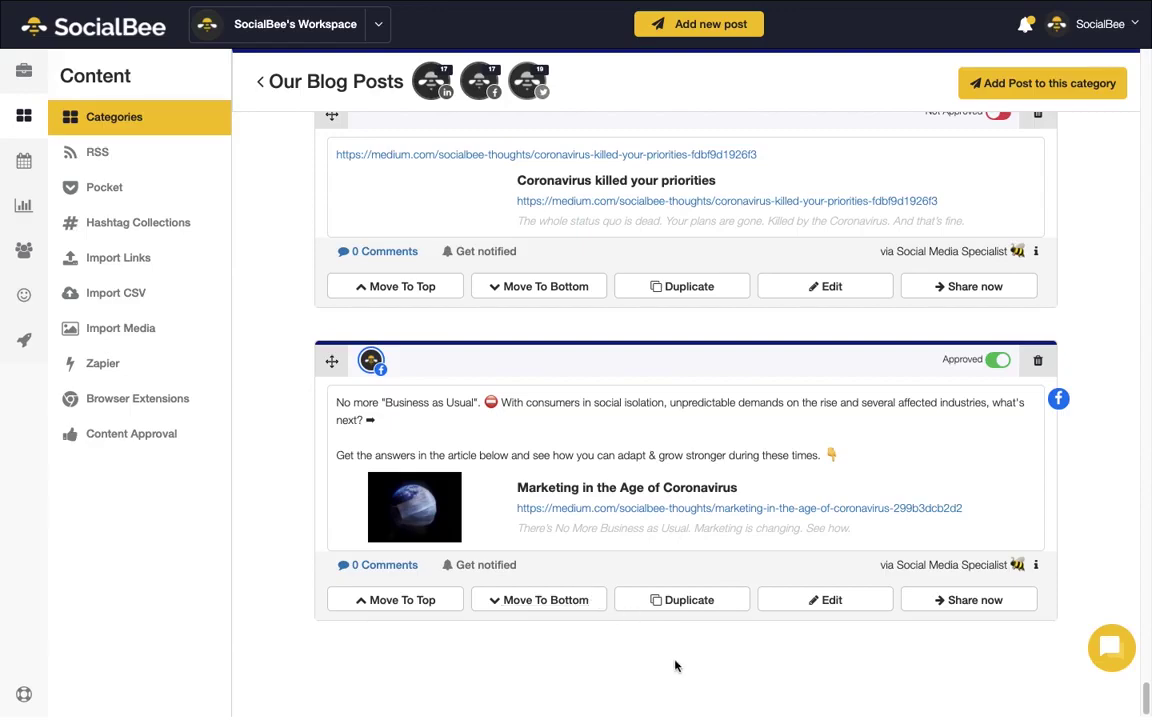
left_click_drag(1147, 706, 1146, 62)
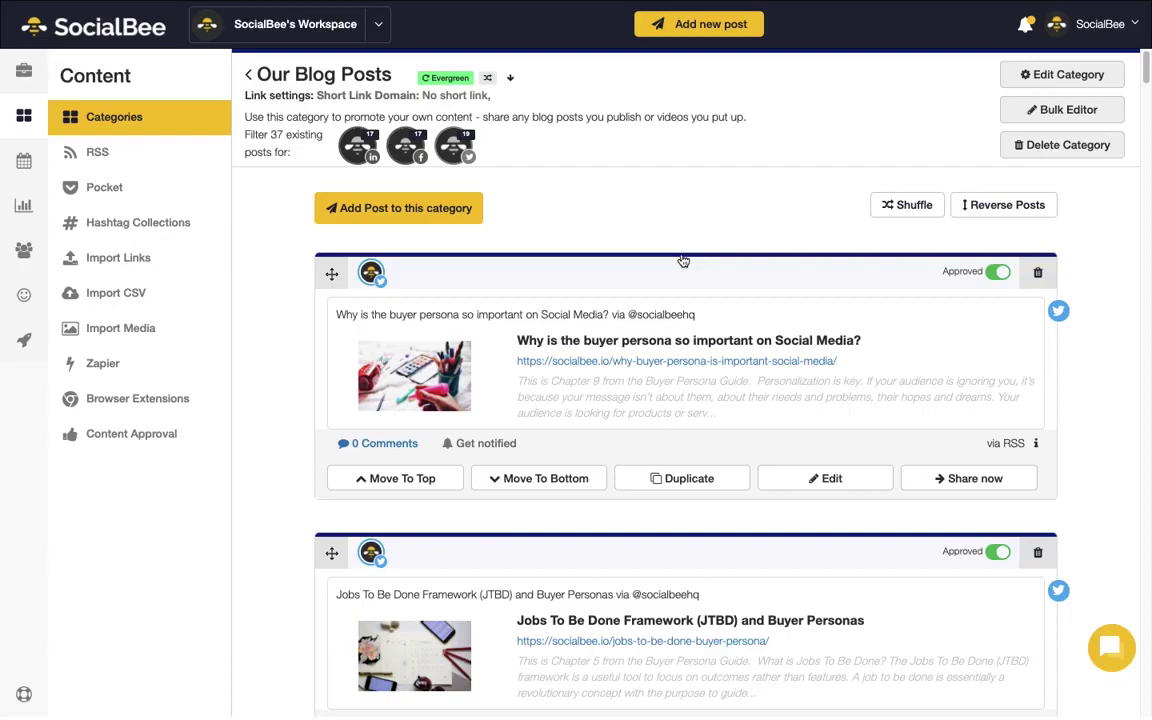
- Start a new post and choose the Twitter, Facebook, LinkedIn and Instagram profiles to share it on
left_click(675, 31)
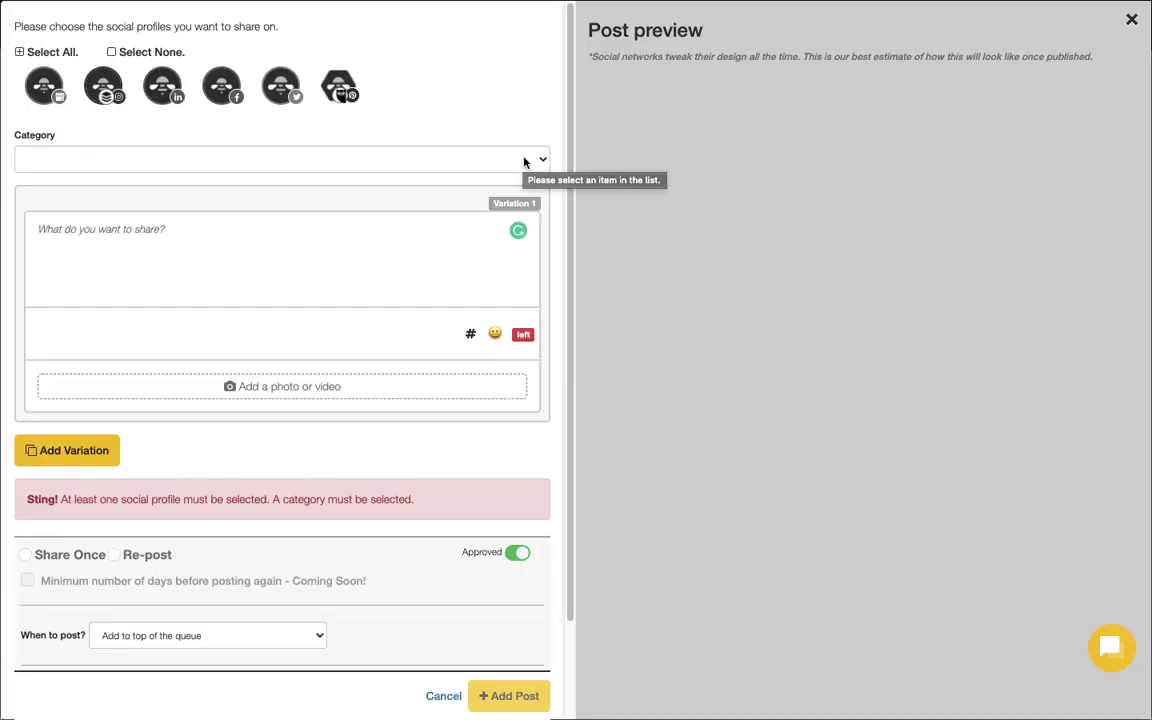
left_click(280, 85)
left_click(221, 85)
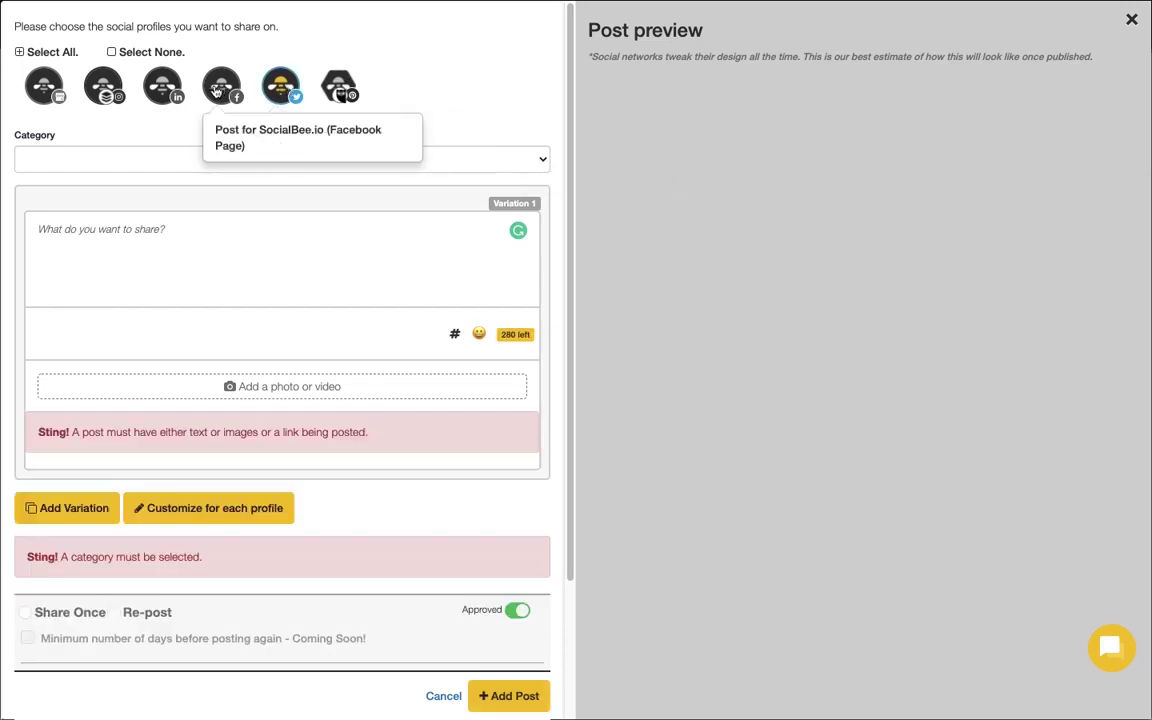
left_click(162, 85)
left_click(103, 85)
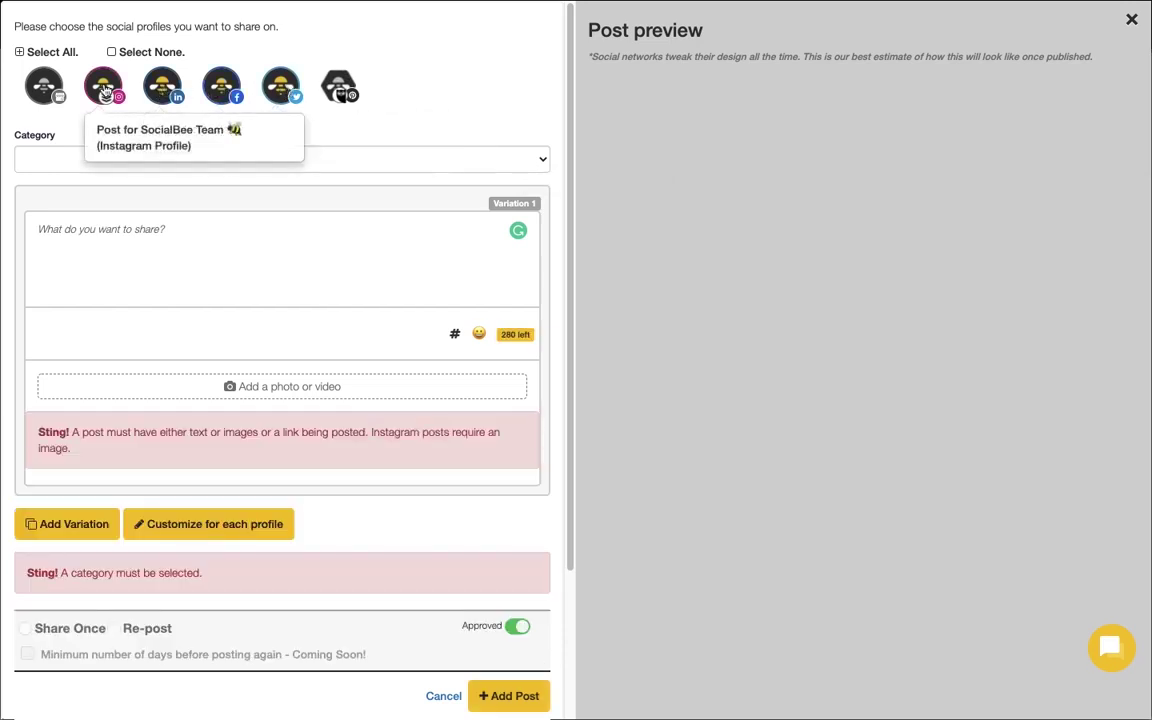
- Assign the new post to the Friends category and write the text "How you doin'?! 😉 Have you read our latest blog post about F.R.I.E.N.D.S.?" with the article link
left_click(80, 157)
left_click(72, 213)
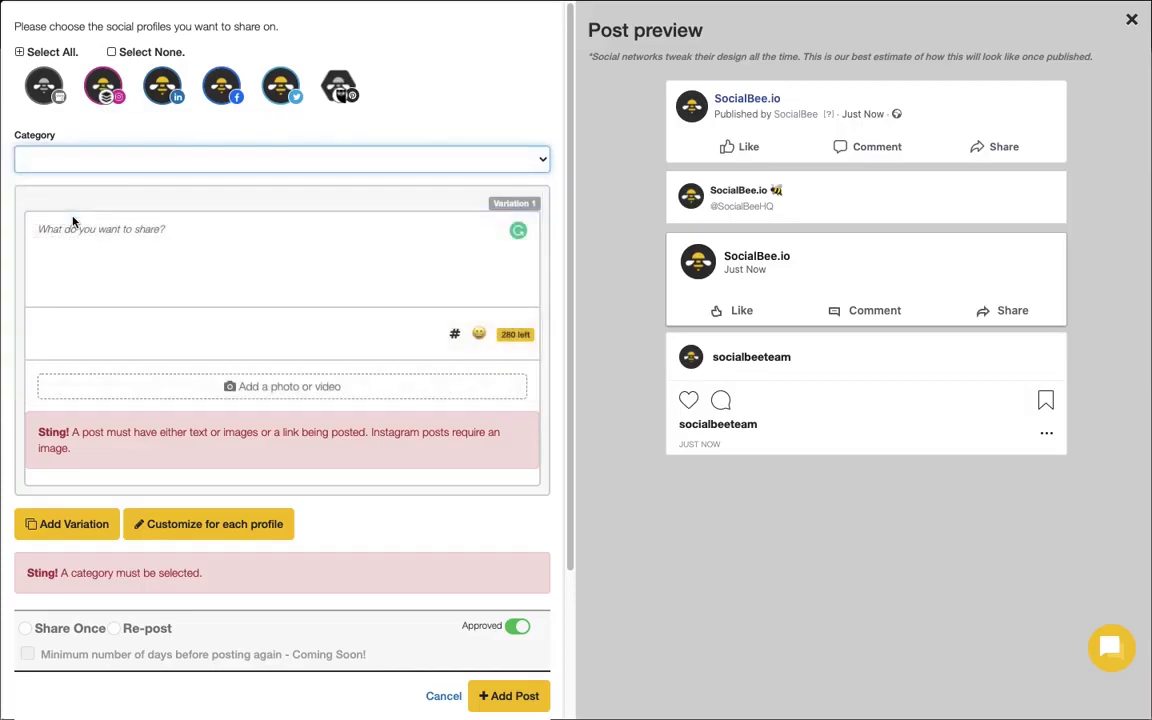
left_click(97, 238)
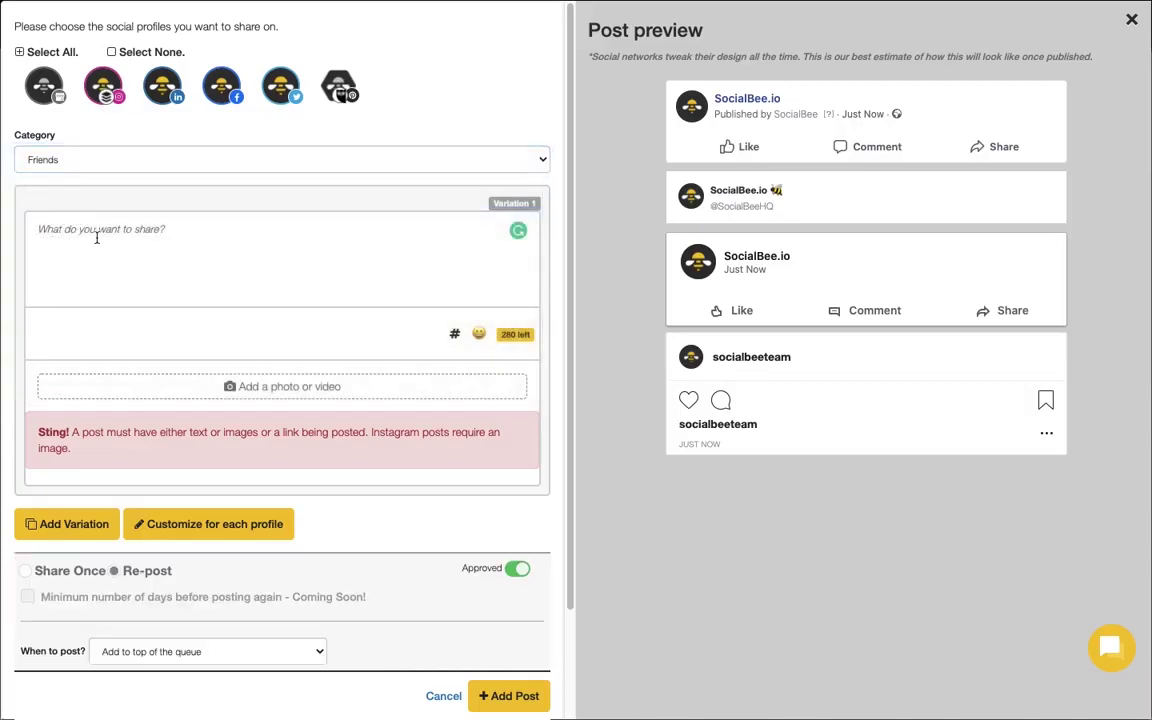
type("How you doin'?! 😉 Have you read our latest blog post about F.R.I.E.N.D.S.?  Find out how the series got to change so many generations - all here: http://www.bbc.com/culture/story/20190920-friends-the-show-that-changed-our-idea-of-family")
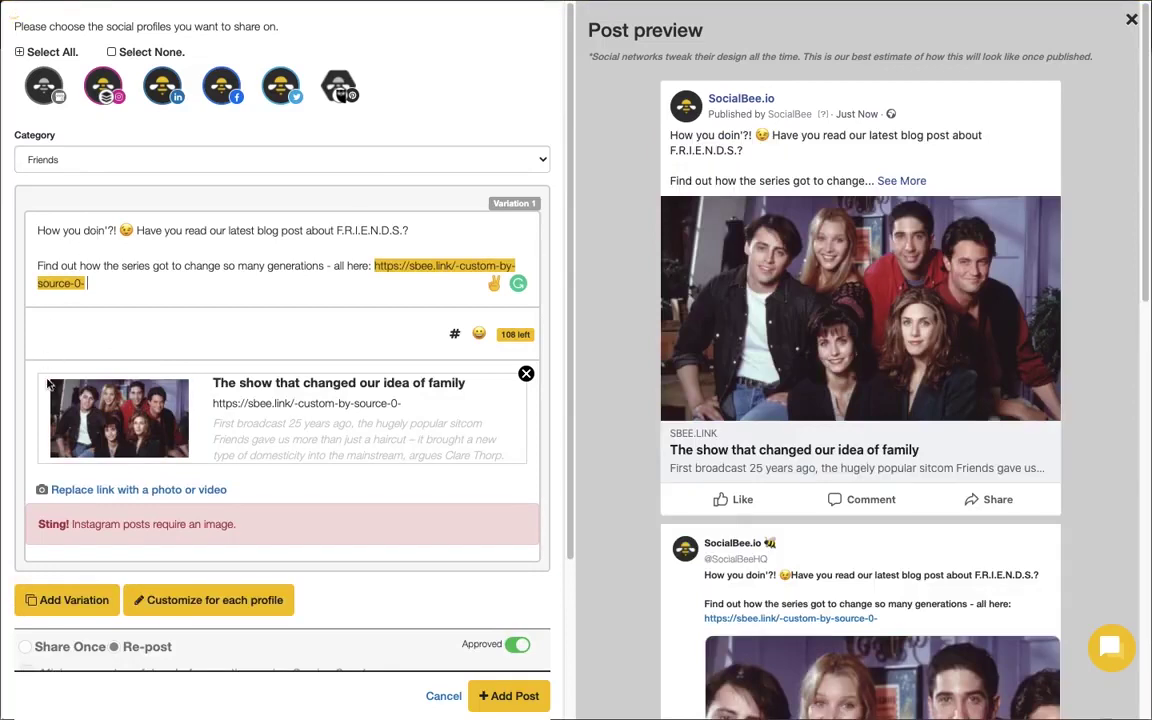
- Customize the post for each profile and open its Instagram version for editing
left_click(90, 490)
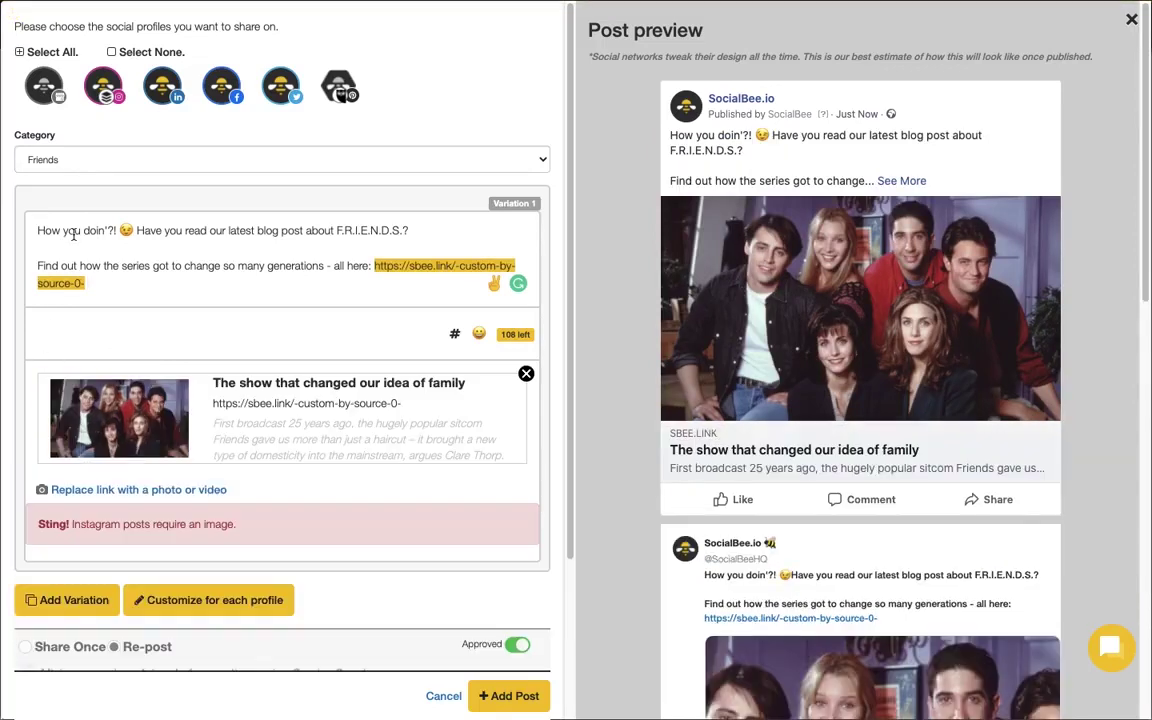
left_click(169, 600)
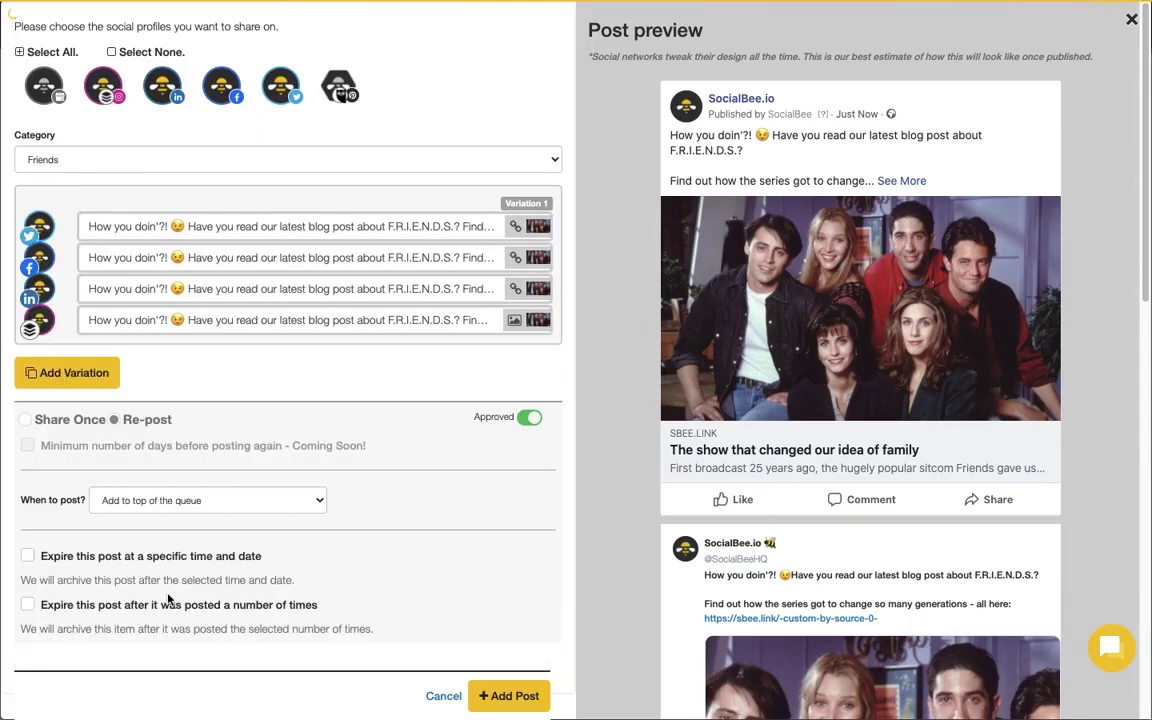
left_click(229, 320)
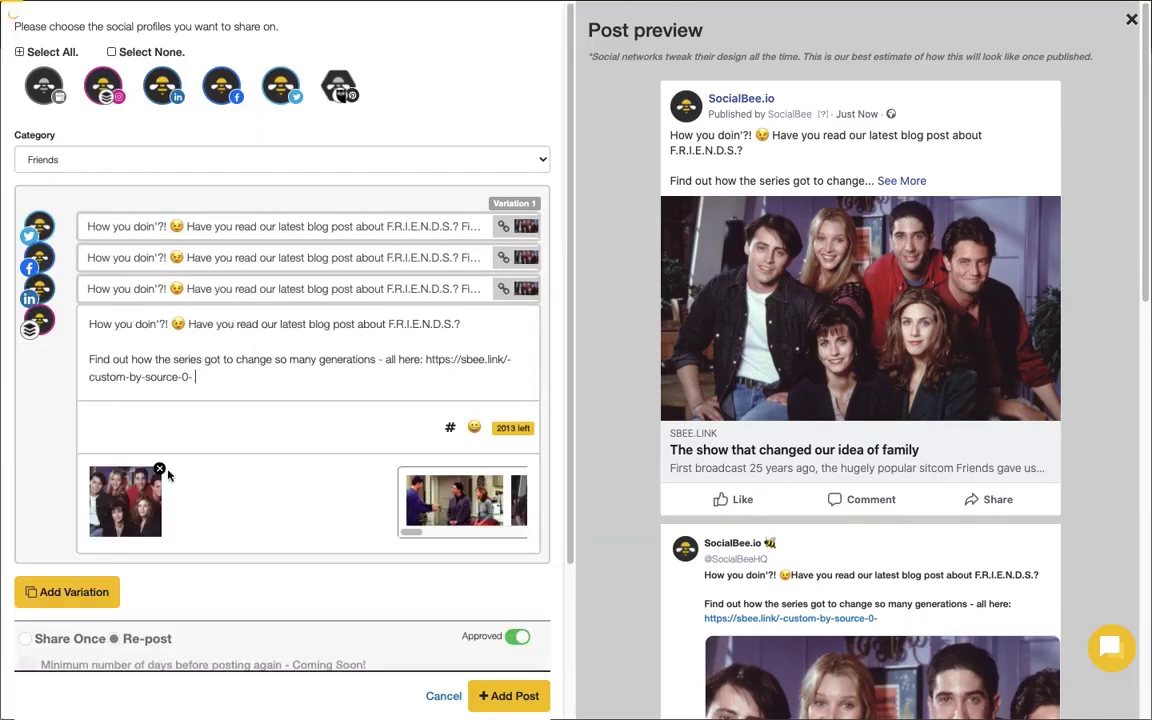
- Add the #SocialBee hashtag collection to the Instagram version, set apart from the link by four lines containing single dots
left_click(449, 429)
scroll(452, 404, "down", 2)
left_click(452, 370)
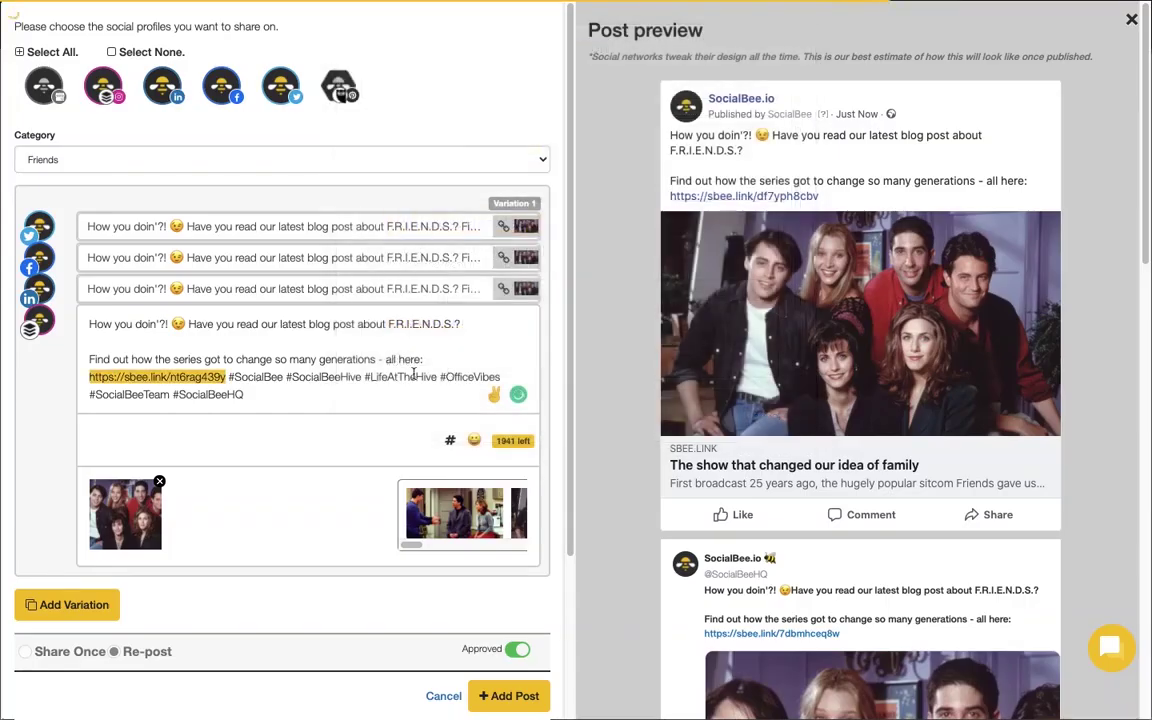
key("Return")
key("Return")
type(". . . .")
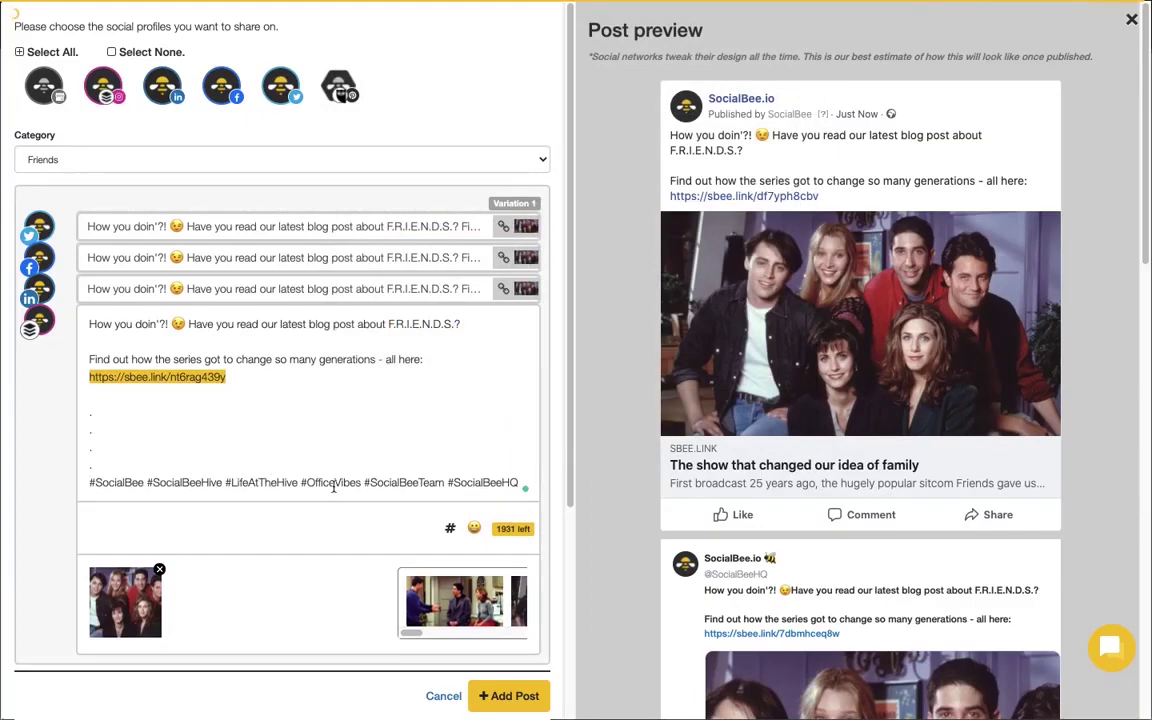
- Add a second variation with its own Twitter text starting "It's about friendship" and attach Friends.gif to it
scroll(614, 484, "down", 5)
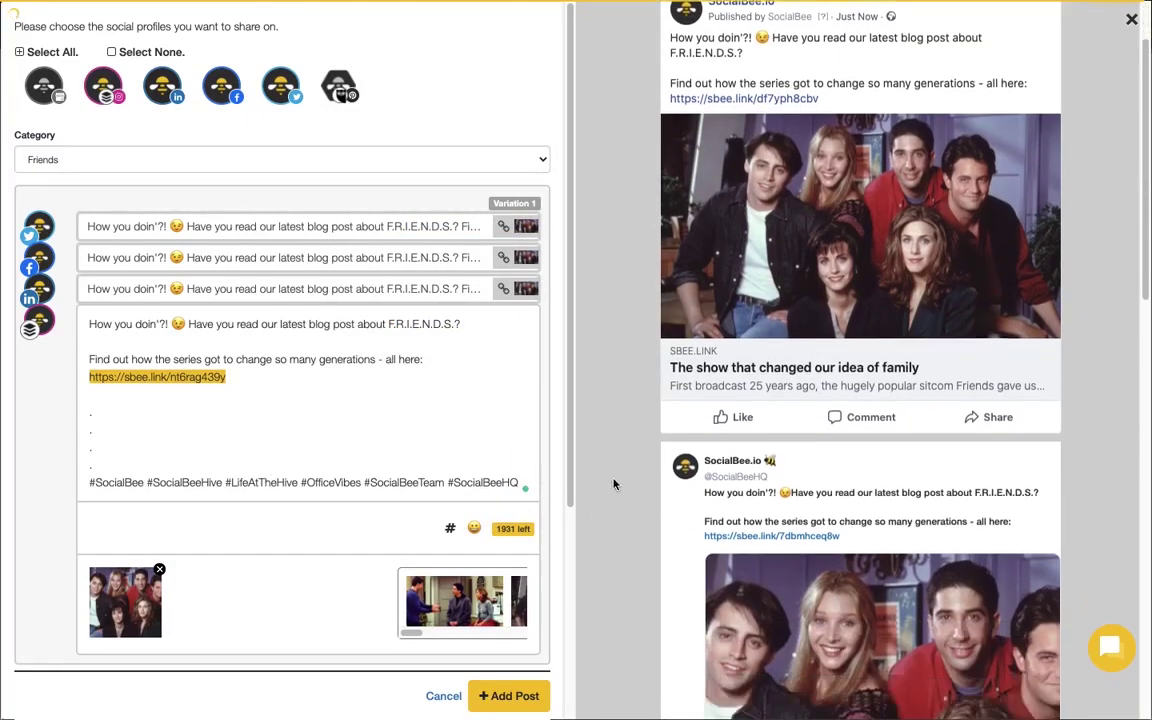
scroll(614, 484, "down", 1)
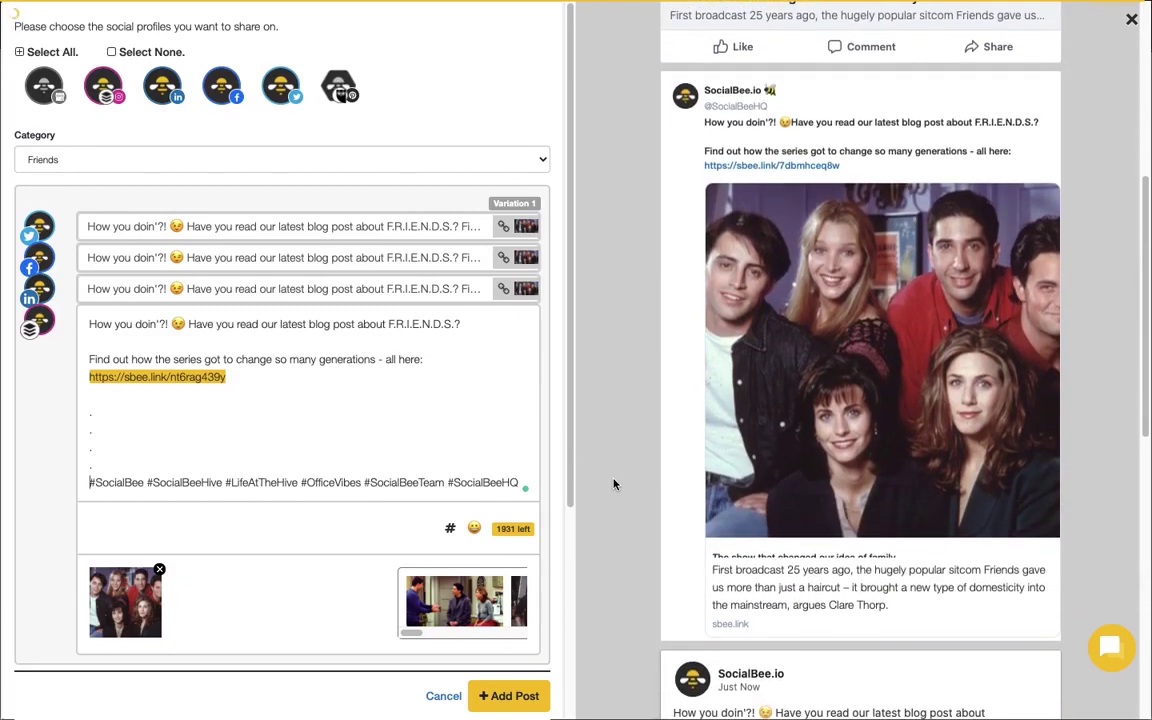
scroll(614, 484, "down", 6)
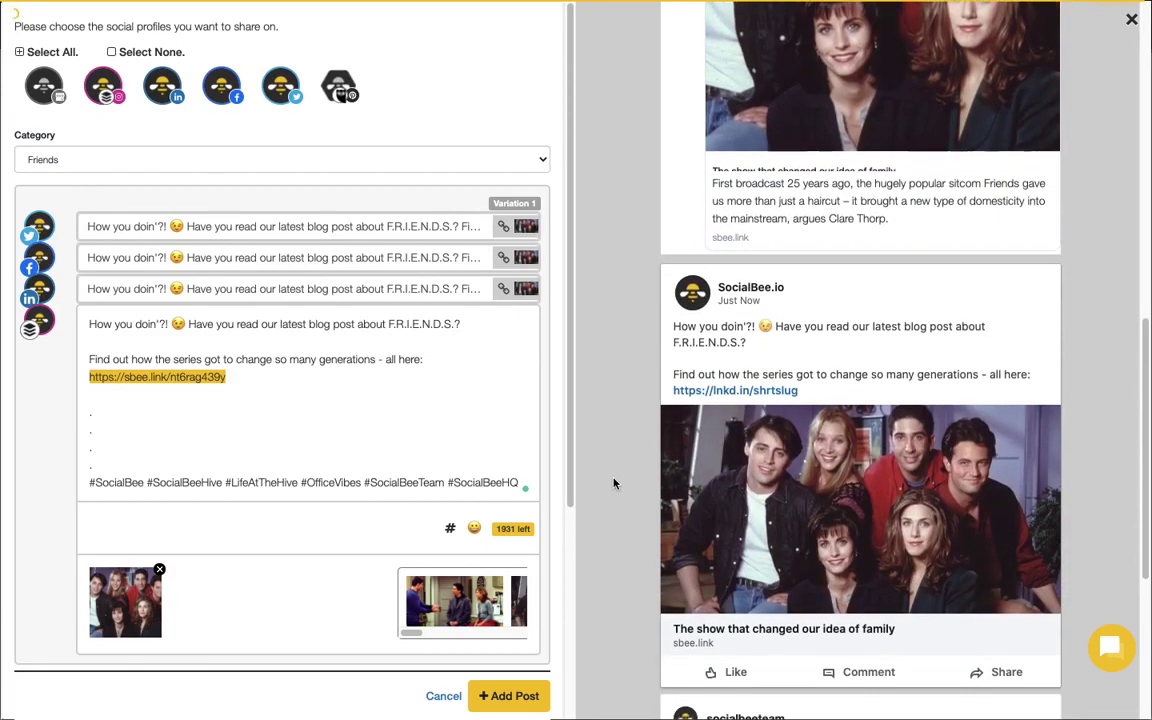
scroll(616, 480, "down", 3)
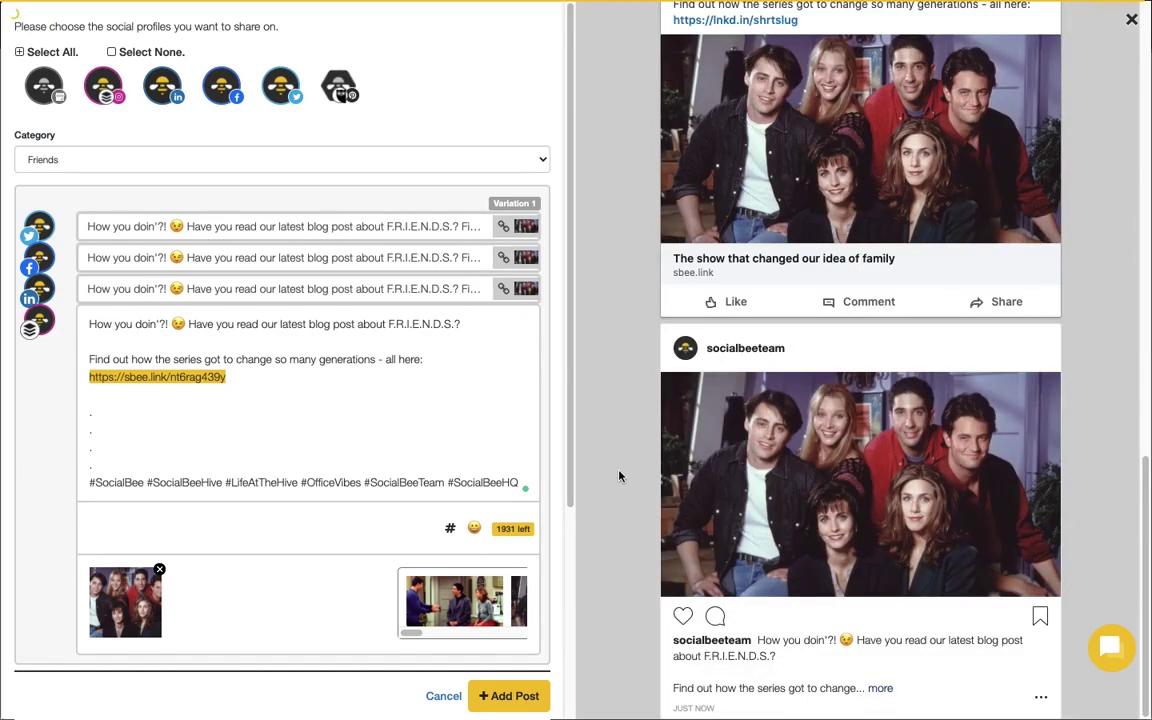
scroll(276, 472, "down", 3)
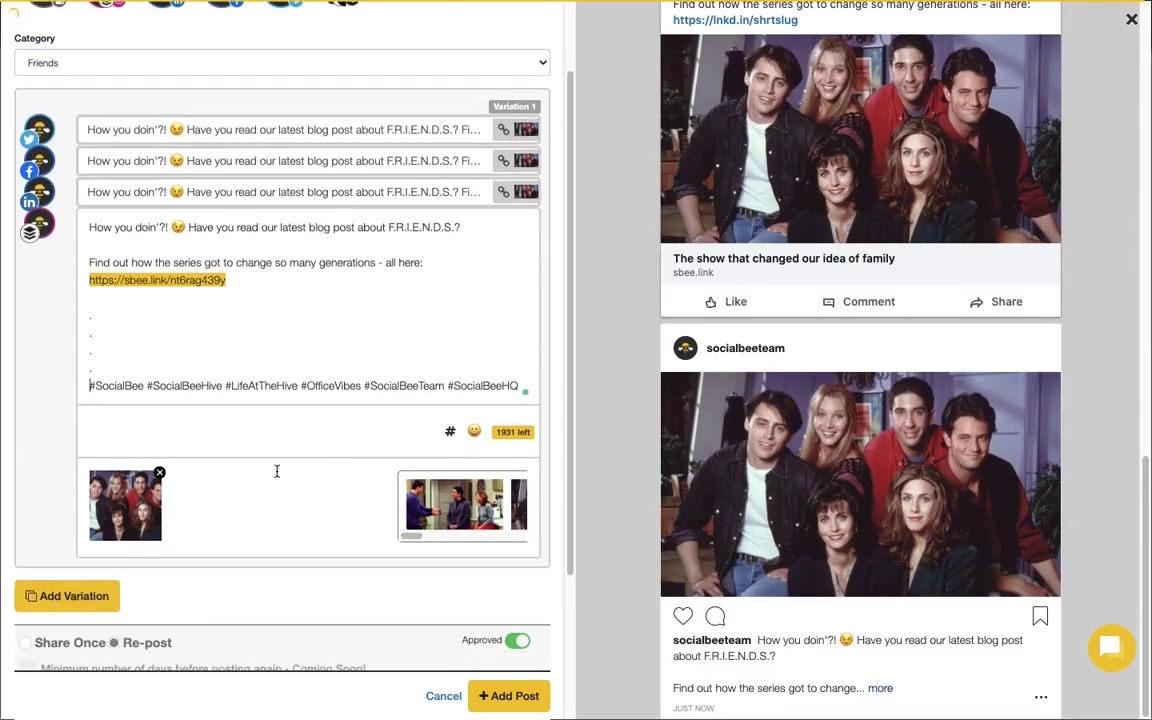
left_click(104, 465)
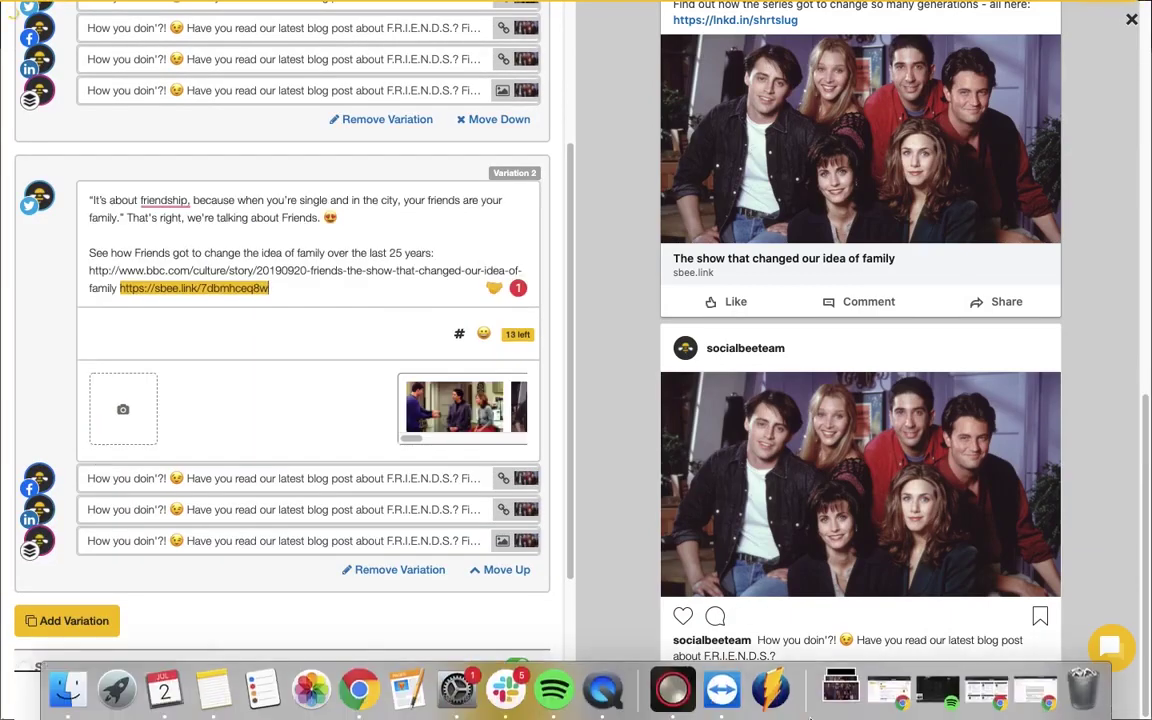
left_click(847, 700)
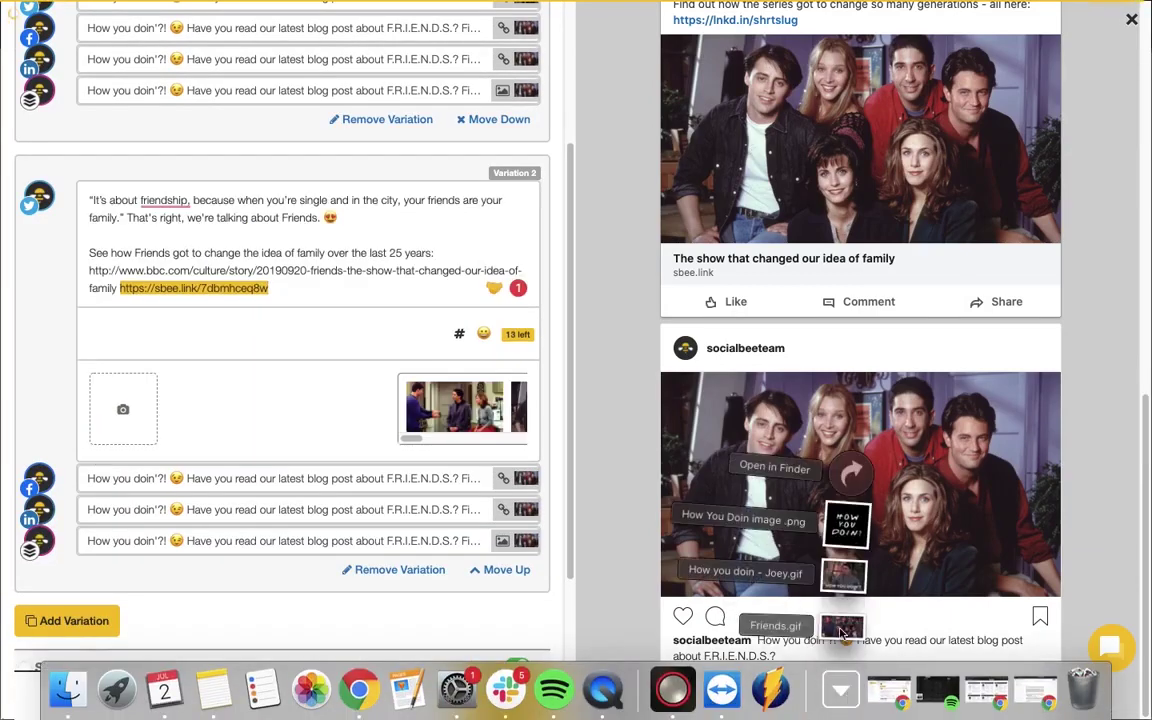
left_click_drag(820, 628, 127, 410)
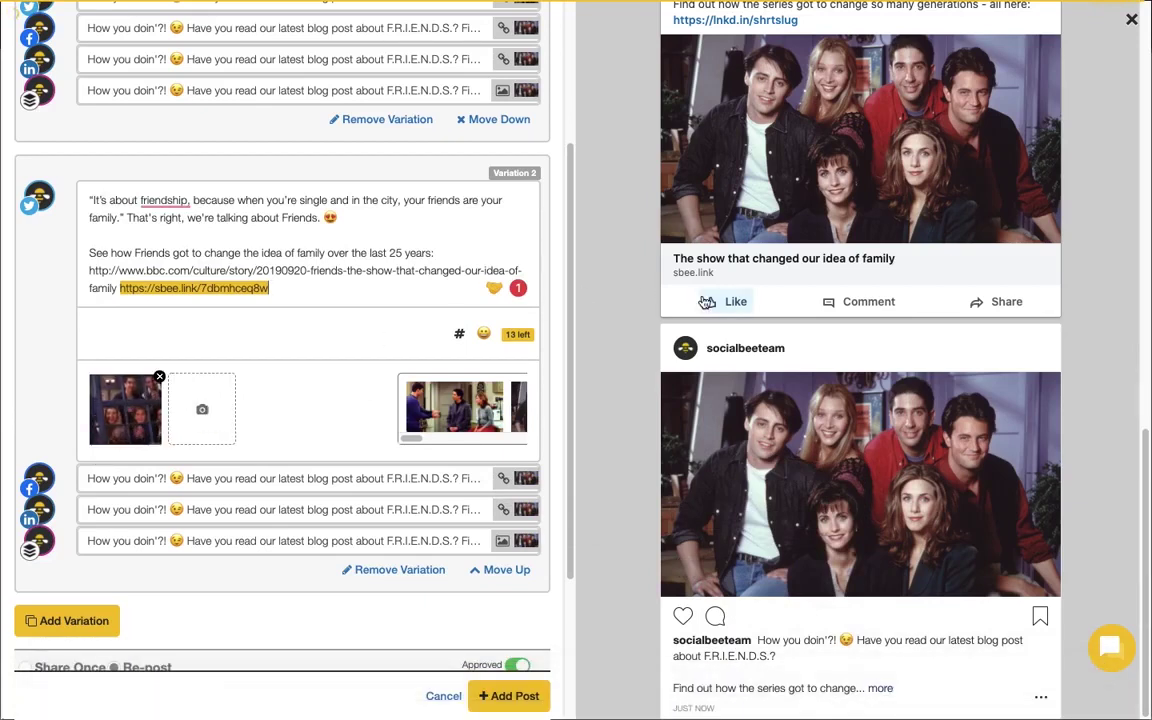
- Compare the previews of the post's first and second variations across the social networks
scroll(706, 301, "up", 4)
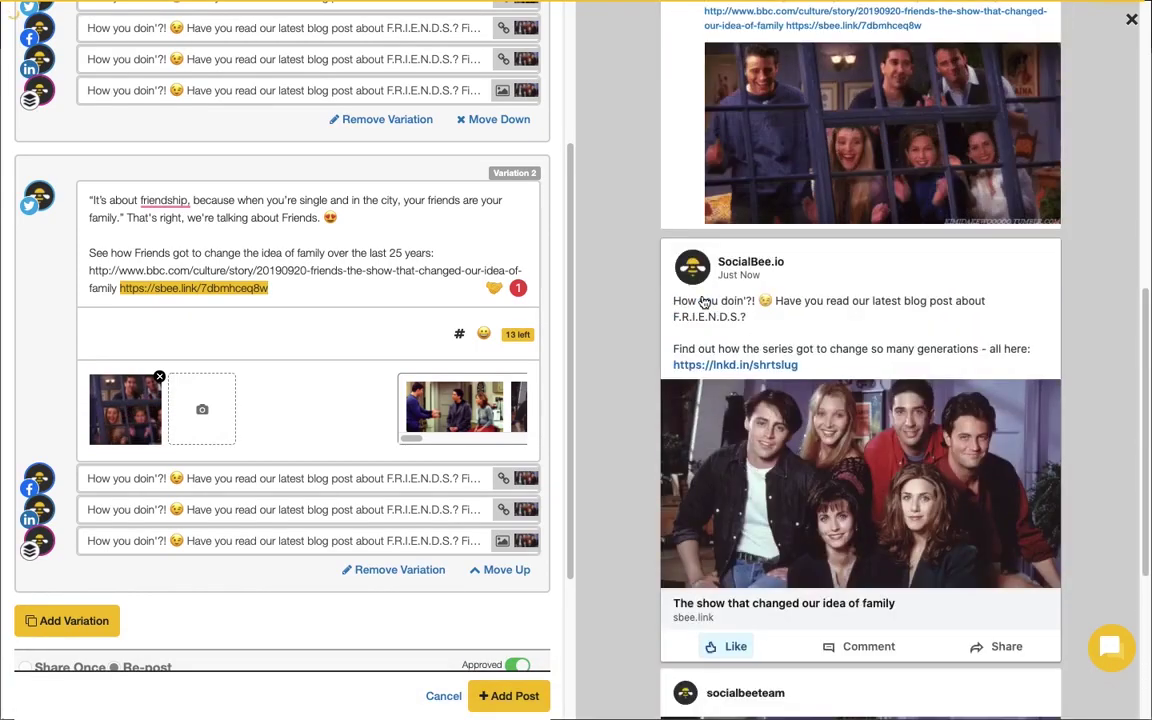
scroll(704, 301, "up", 8)
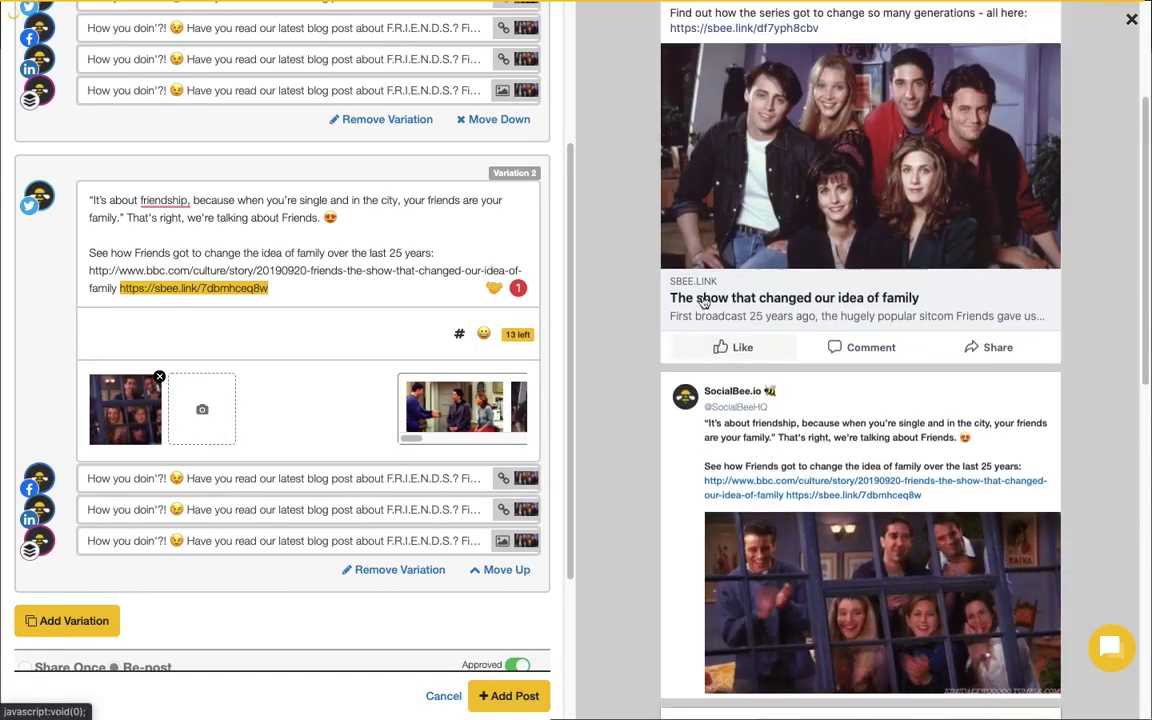
scroll(704, 301, "up", 5)
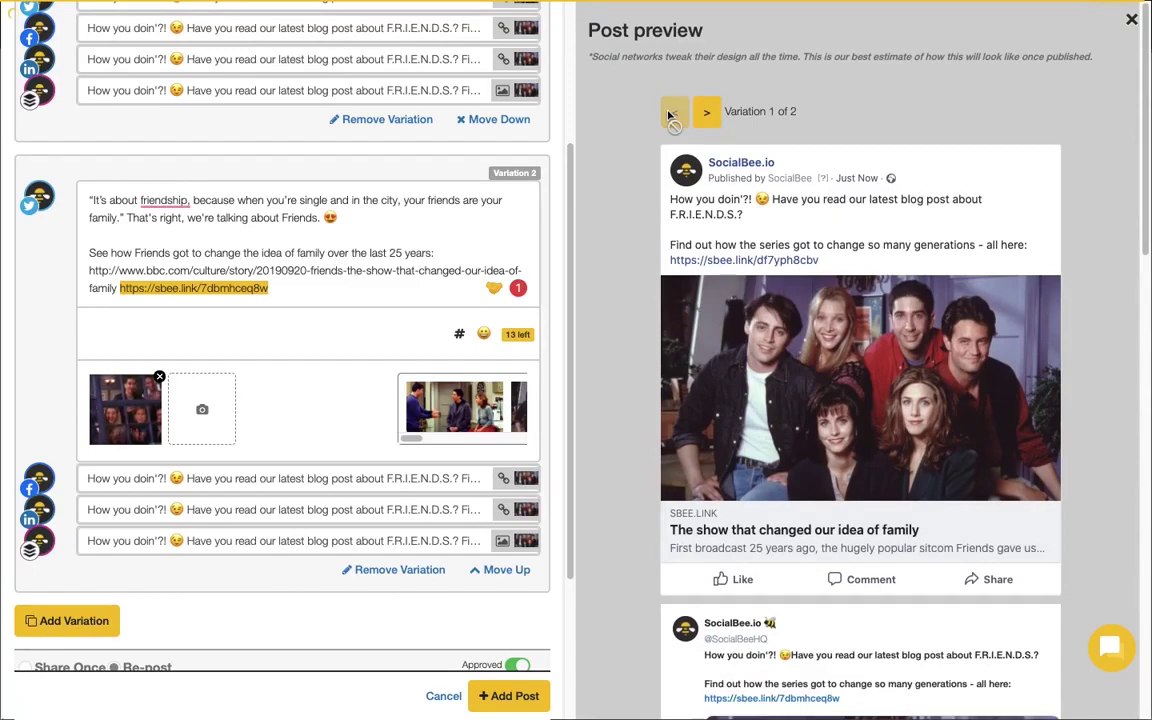
scroll(700, 250, "down", 3)
scroll(697, 299, "up", 1)
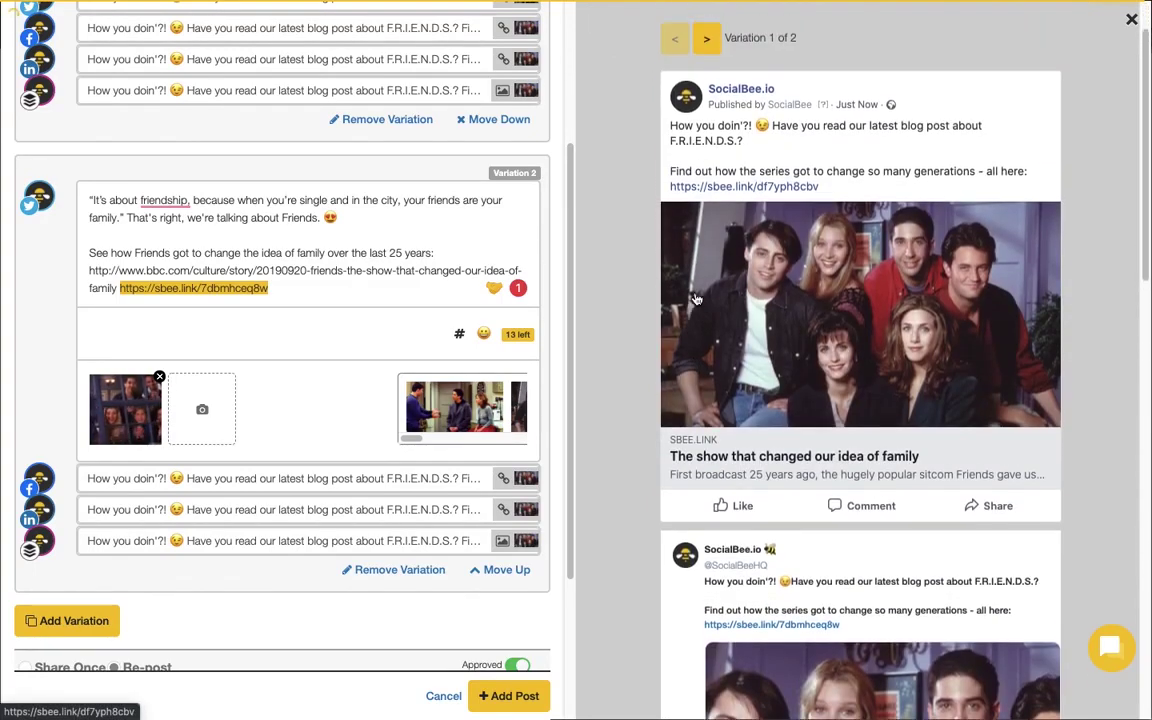
left_click(706, 38)
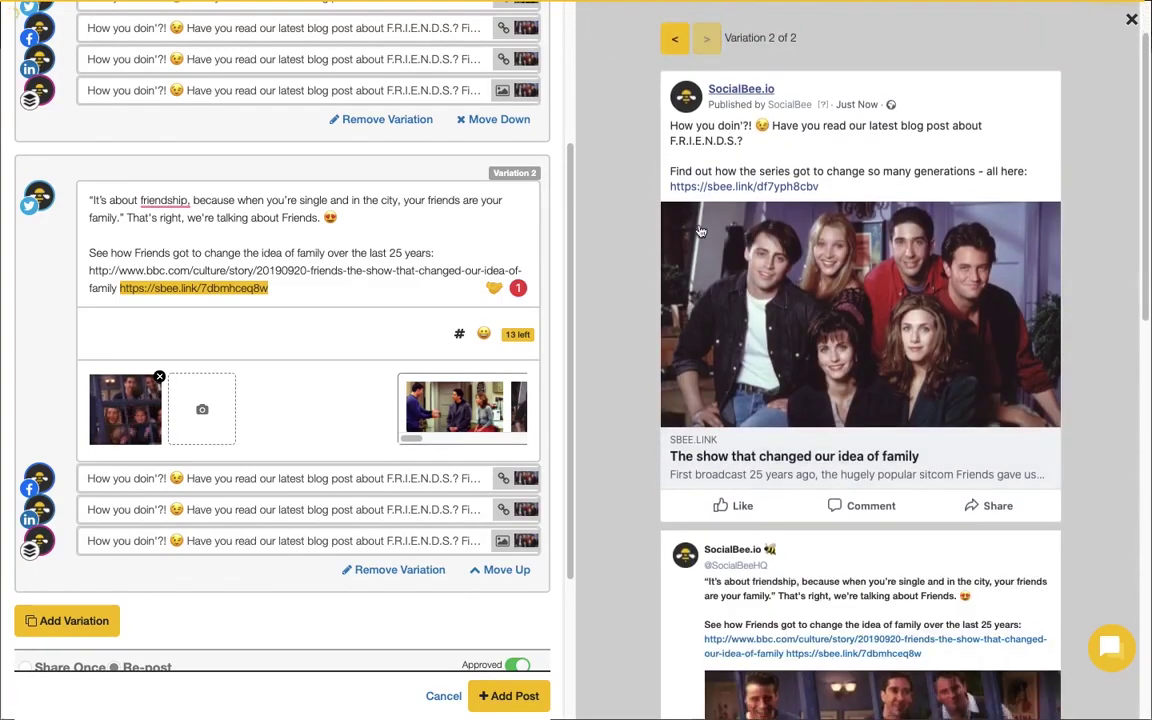
scroll(700, 231, "down", 5)
- Mark the post as not approved and, after checking the posting time options, keep it at the top of the queue
scroll(620, 516, "down", 3)
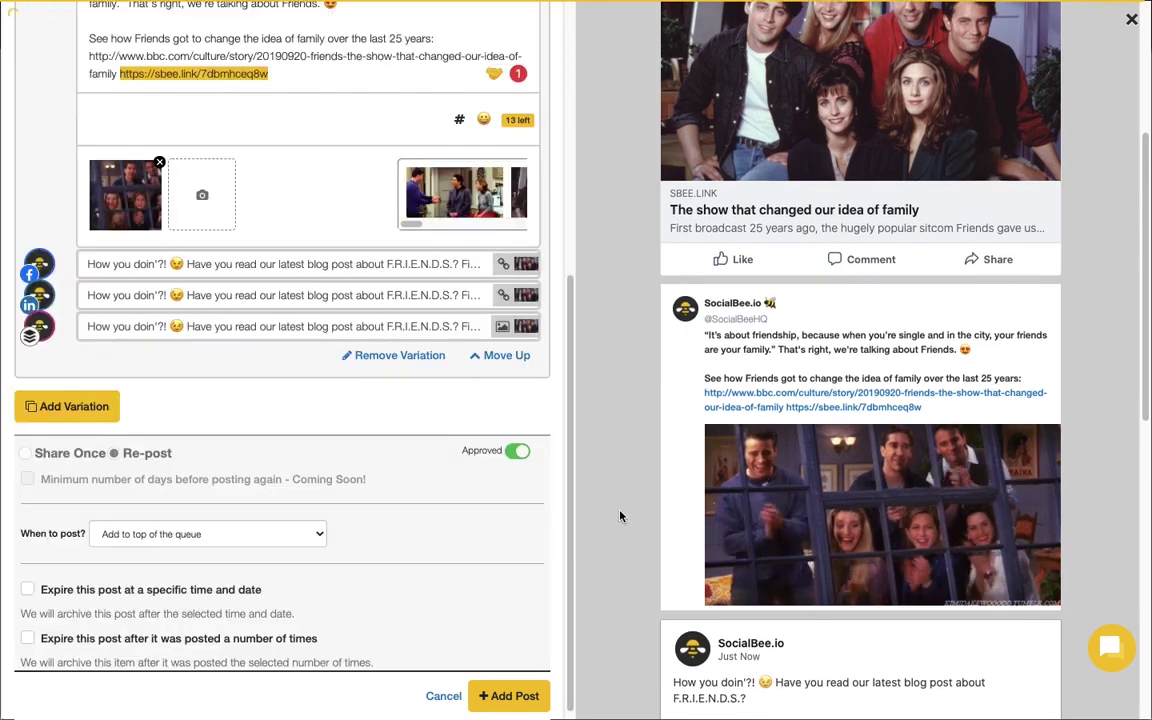
left_click(518, 451)
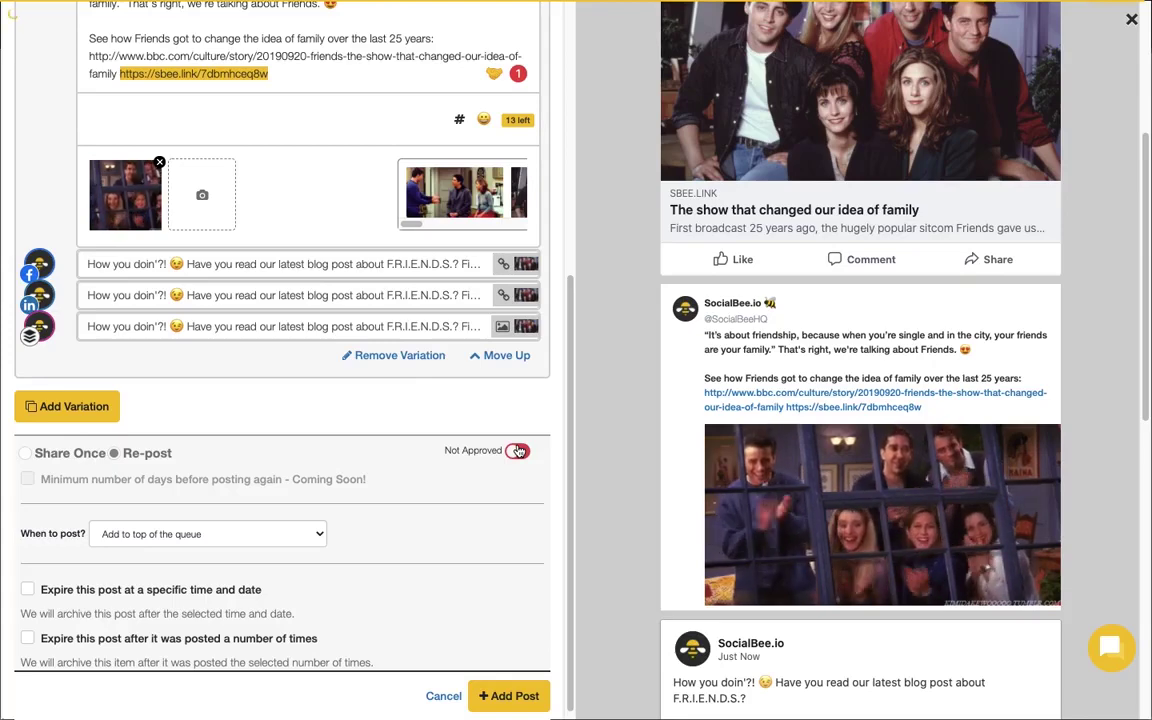
left_click(311, 537)
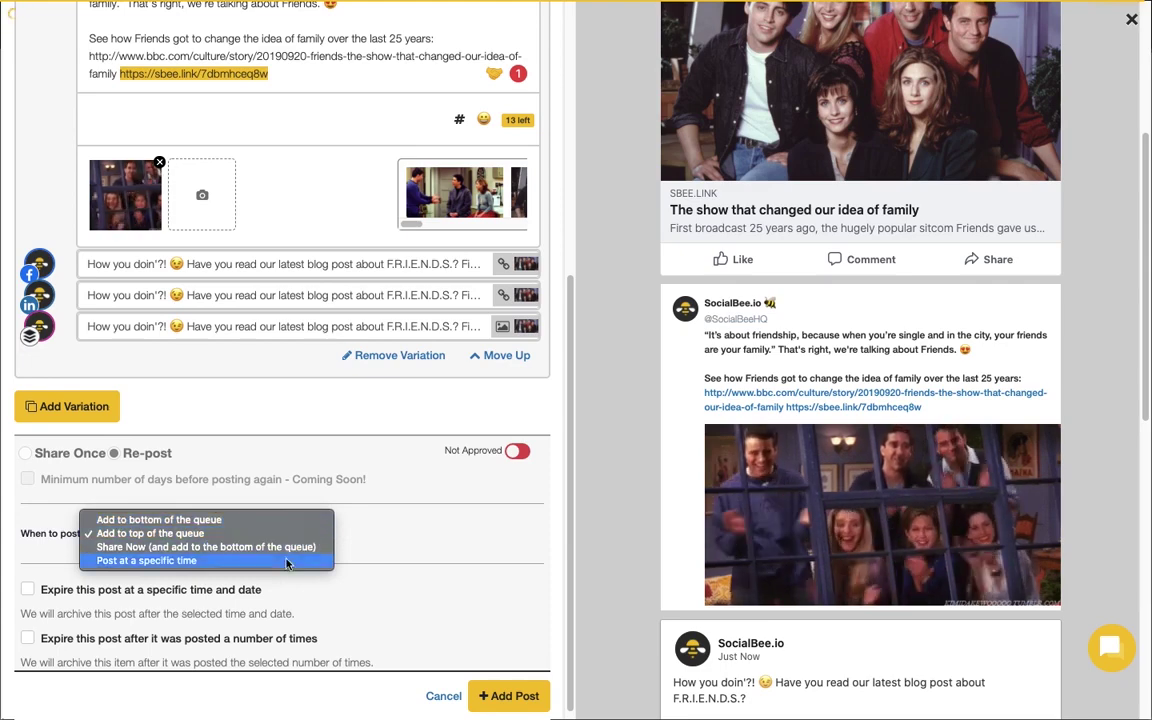
left_click(410, 547)
scroll(410, 549, "down", 1)
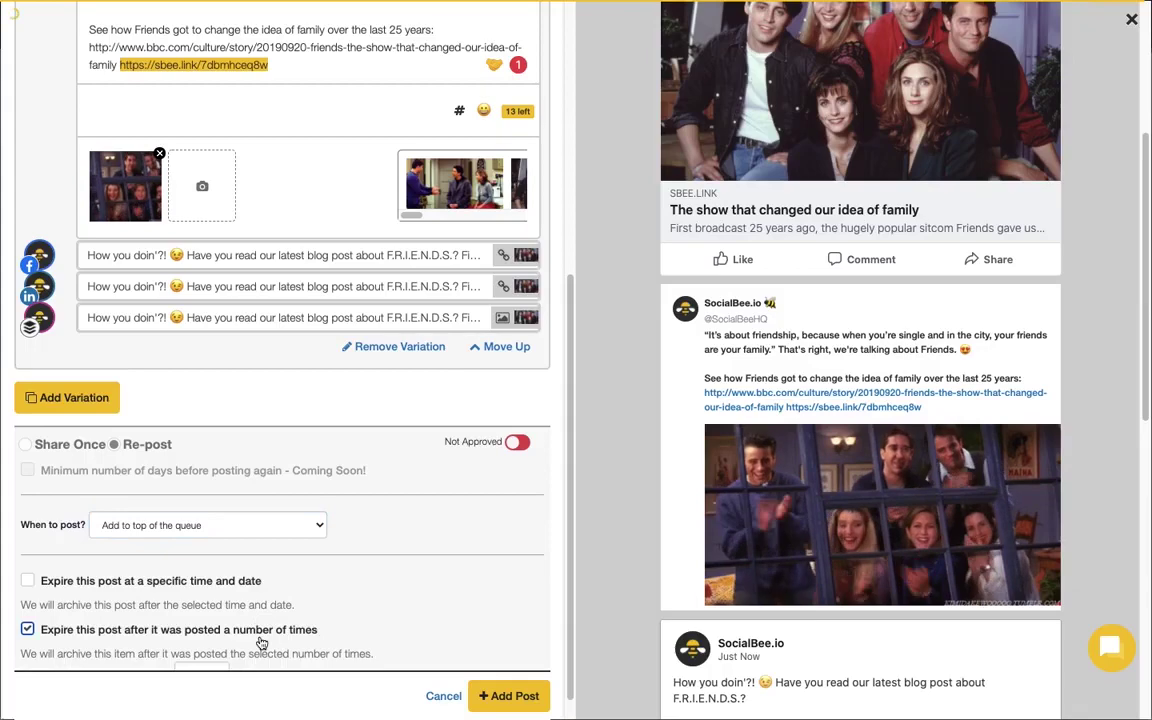
- Set the post to expire after it was posted 3 times and add it to the category
left_click(262, 632)
scroll(250, 640, "down", 1)
left_click(202, 647)
type("3")
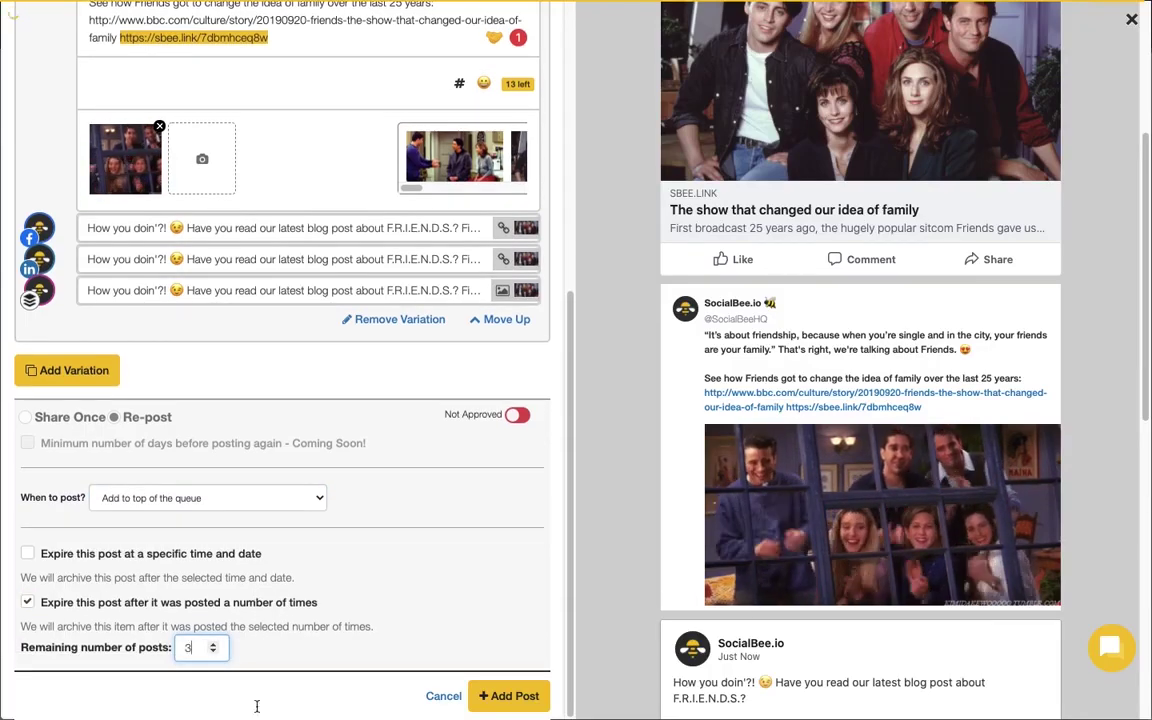
left_click(508, 697)
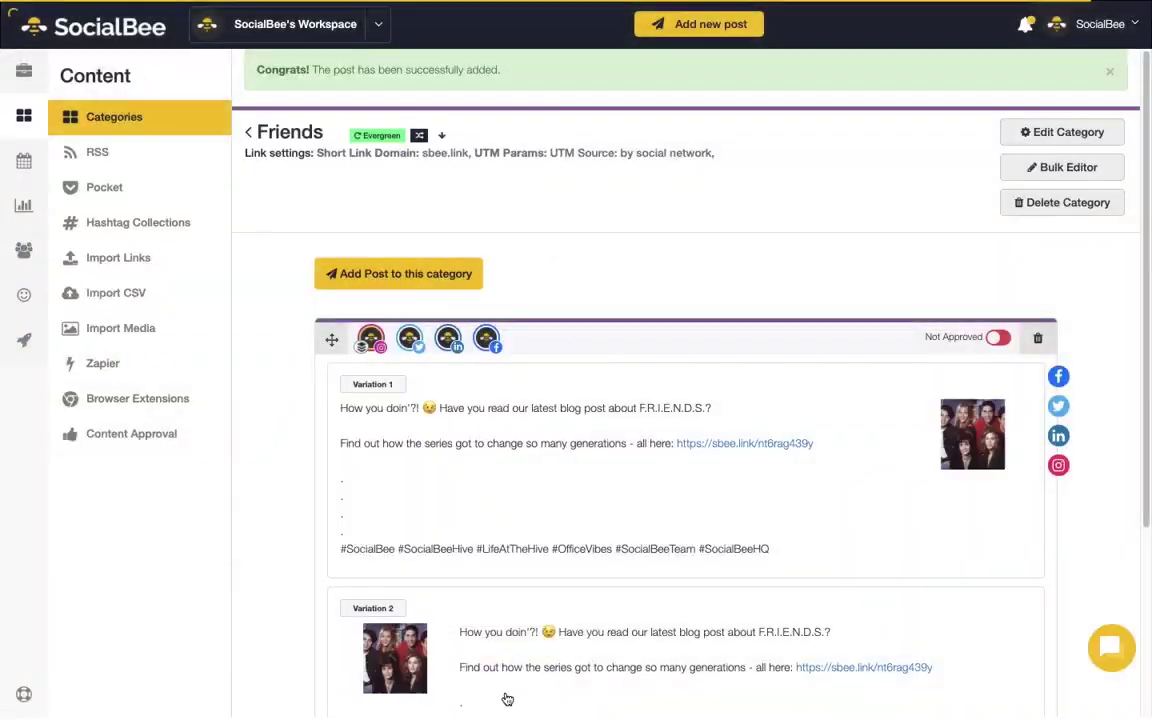
- Start a new RSS feed that shares to the Twitter and Facebook profiles under the Our Blog Posts category
left_click(118, 124)
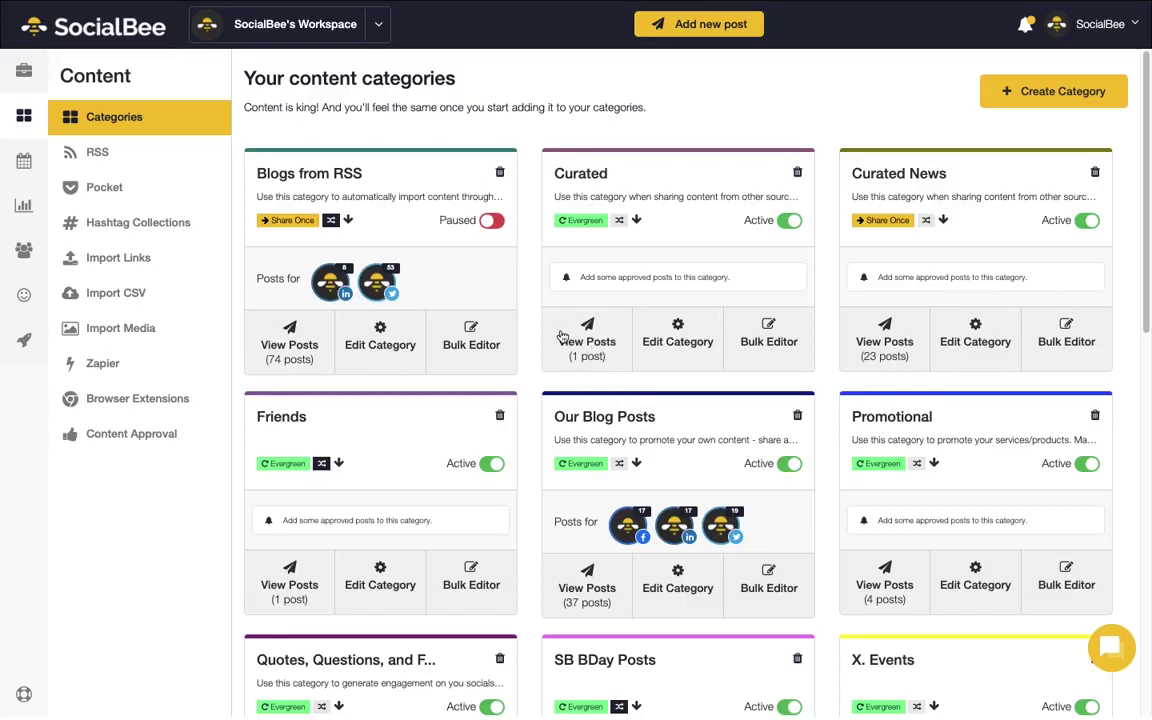
left_click(97, 157)
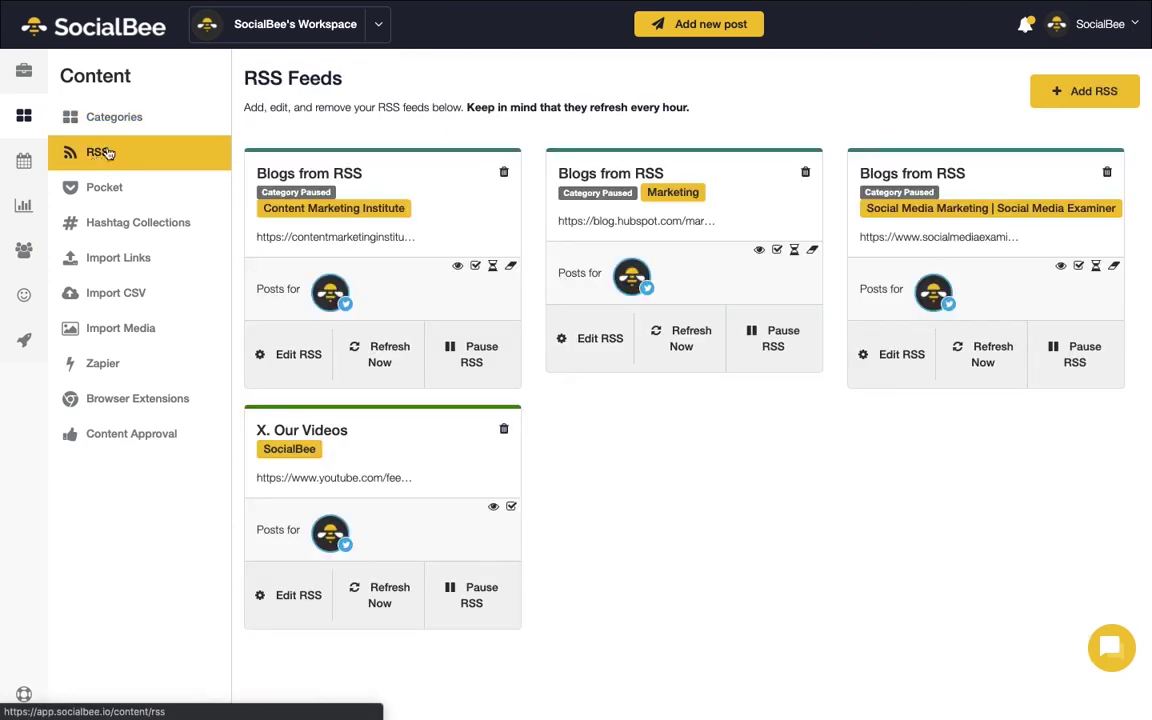
left_click(1062, 93)
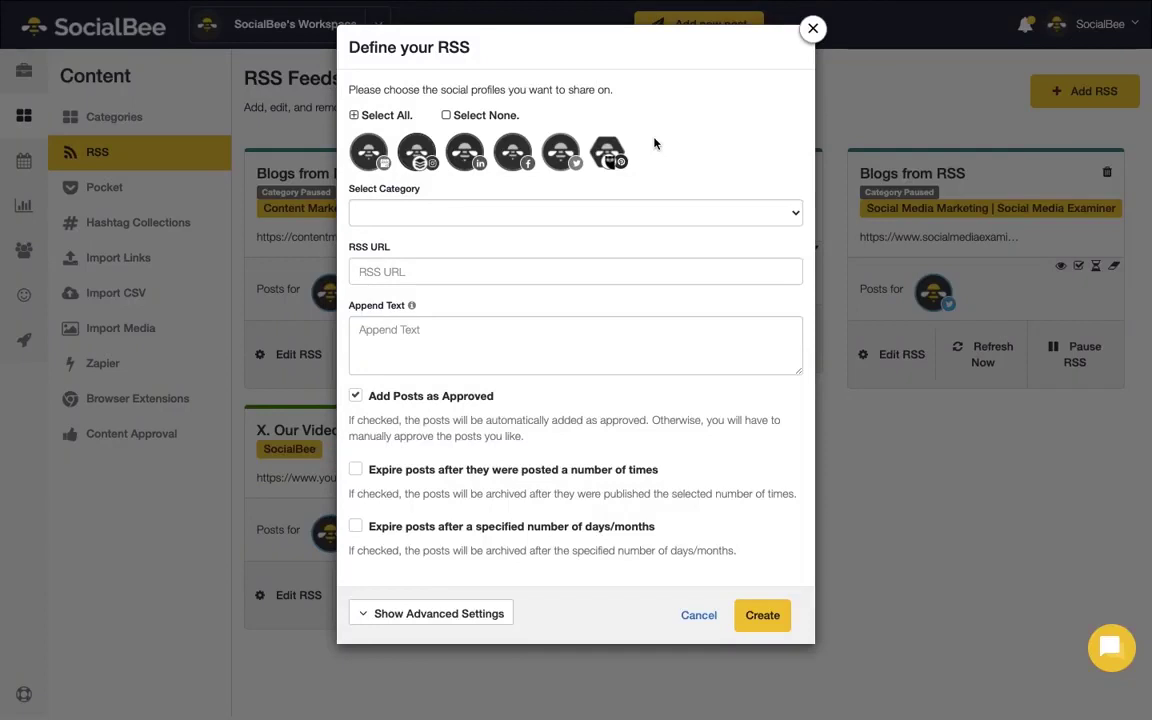
left_click(561, 152)
left_click(524, 160)
left_click(440, 212)
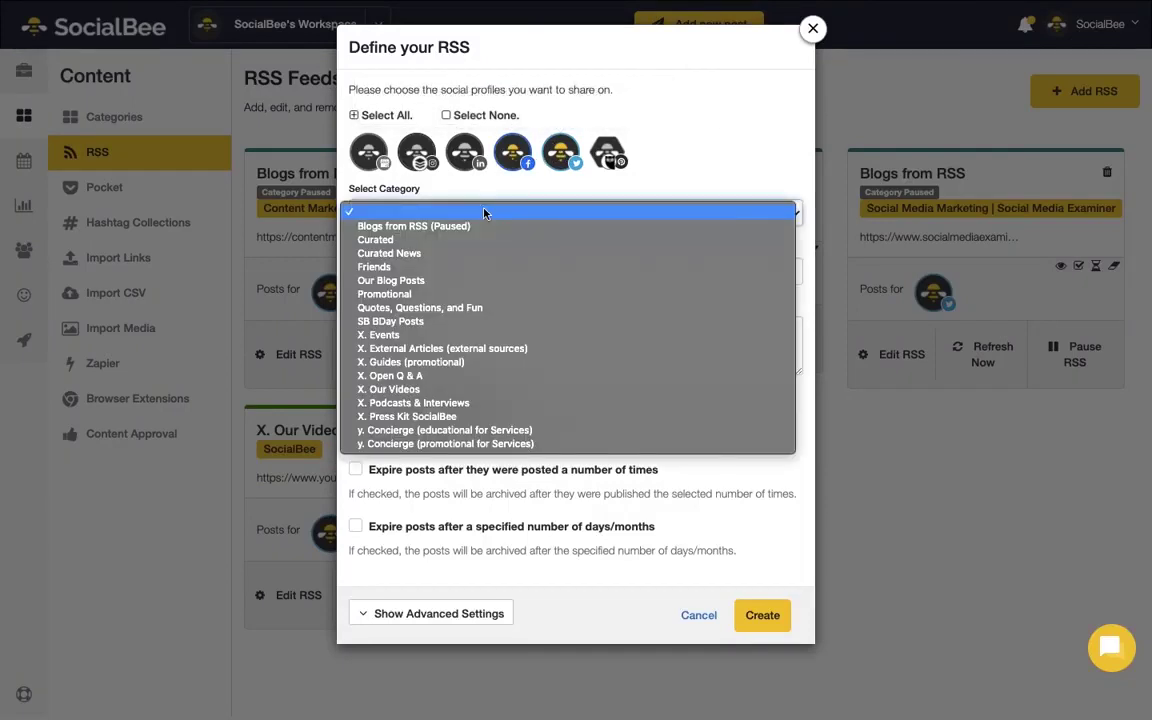
left_click(434, 280)
left_click(434, 276)
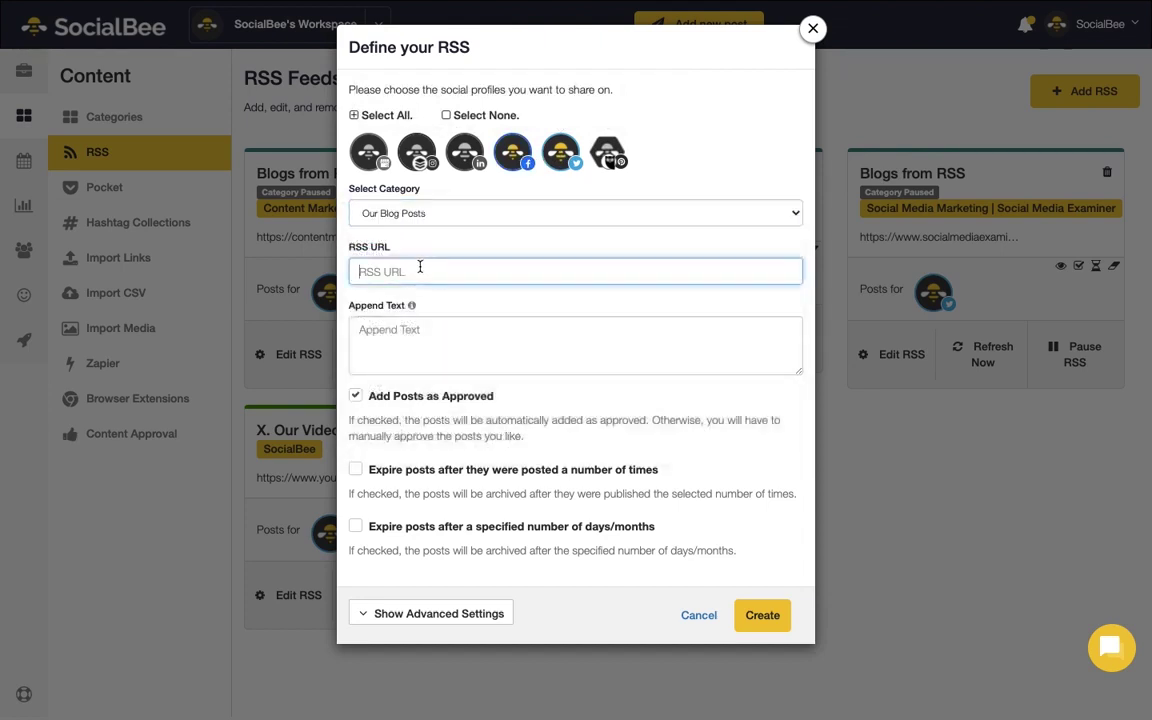
type("https://socialbee.io/feed/")
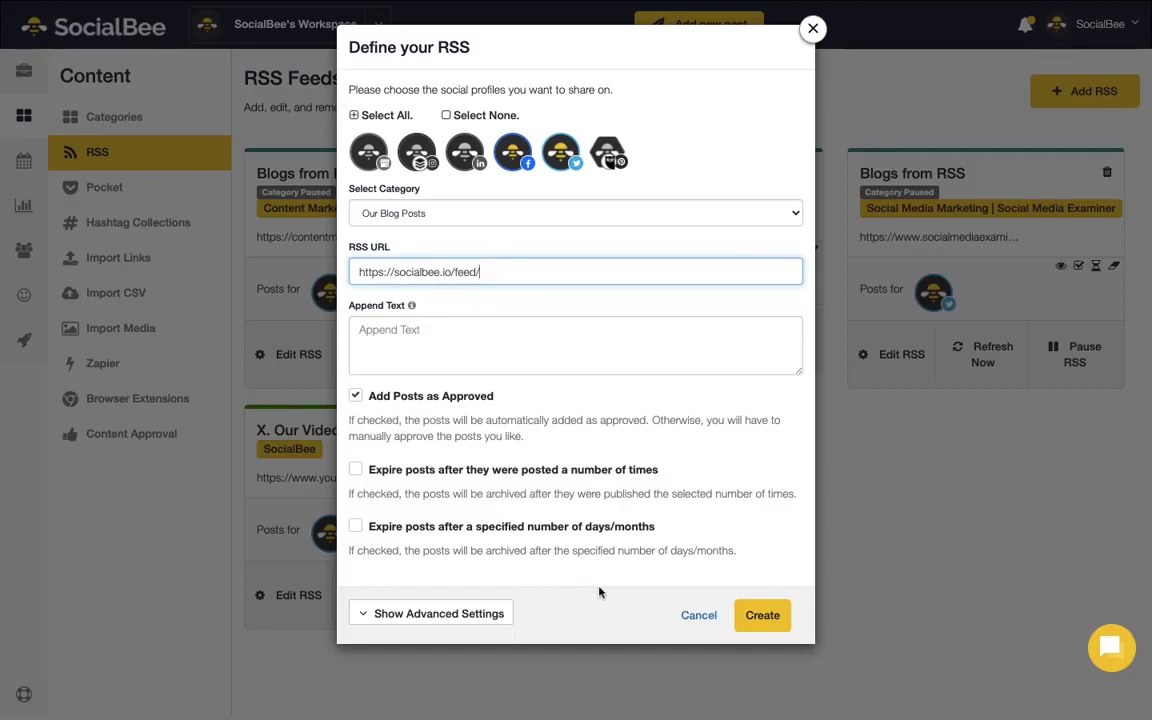
left_click(765, 617)
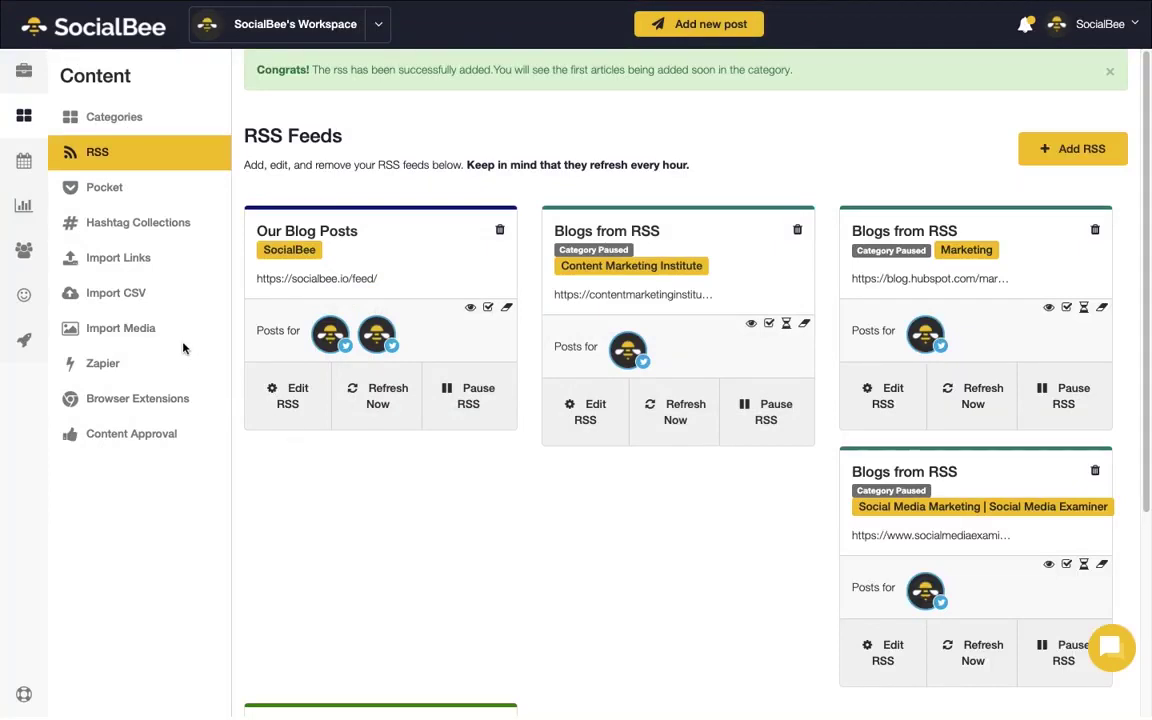
- Set up a CSV import that shares to the LinkedIn, Facebook and Twitter profiles under the Friends category
left_click(139, 294)
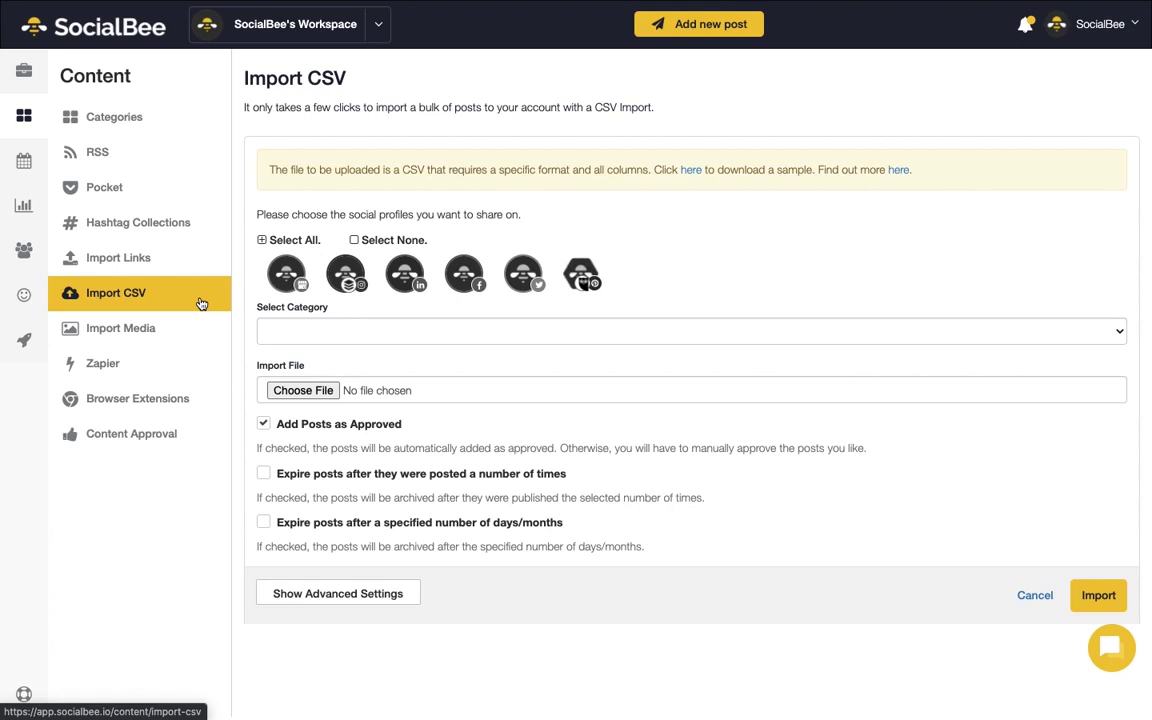
left_click(412, 277)
left_click(466, 276)
left_click(523, 276)
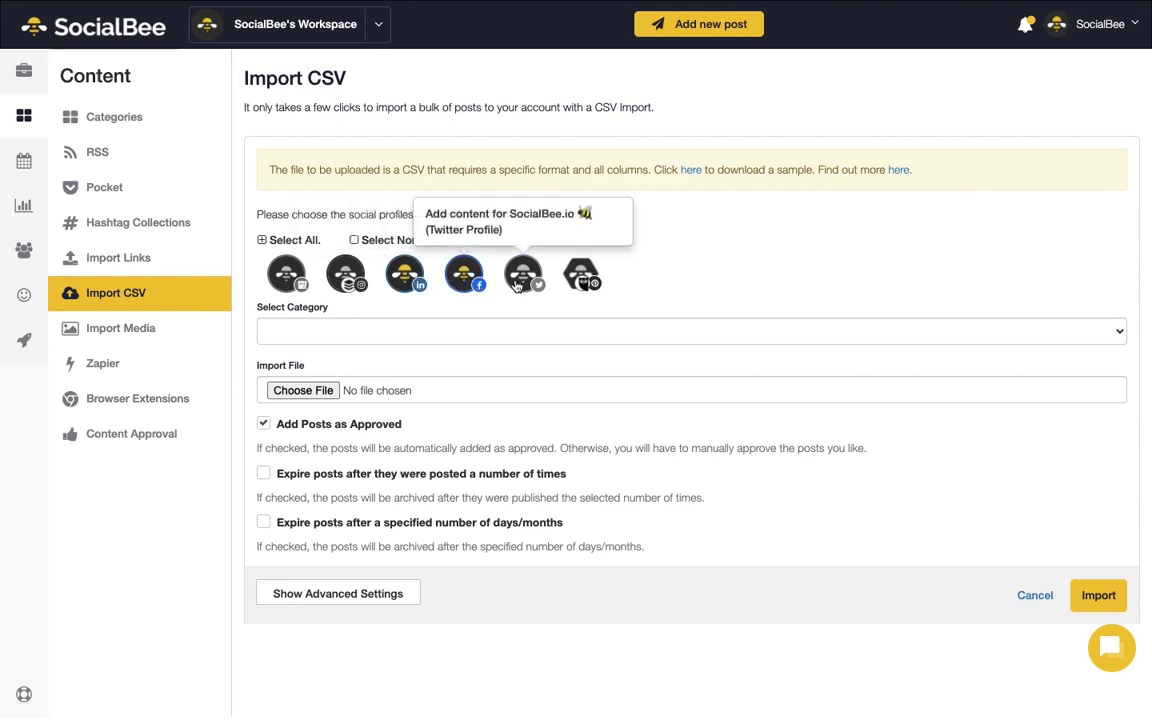
left_click(445, 337)
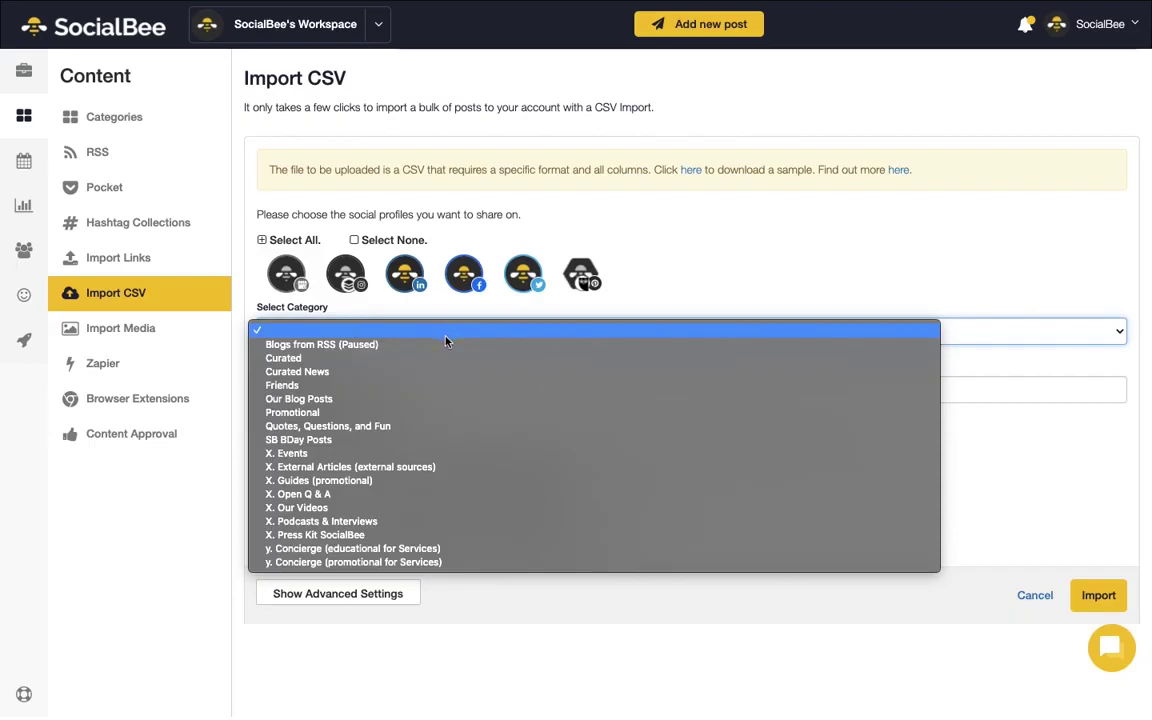
left_click(442, 387)
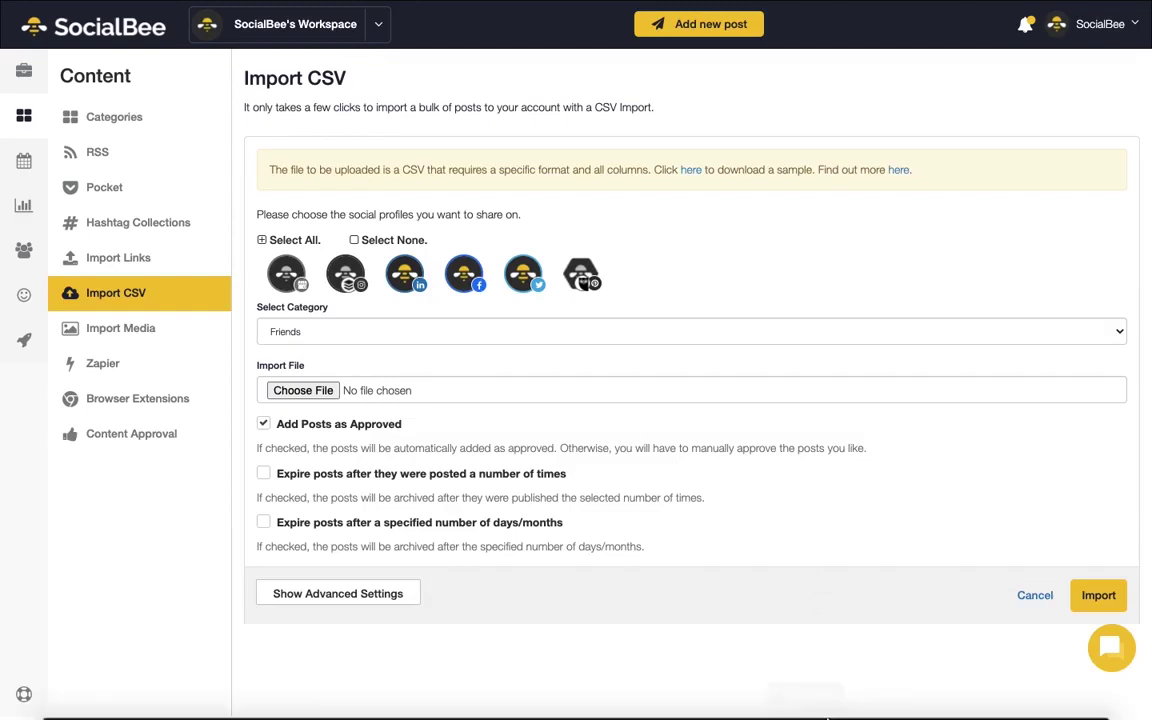
- Attach the file CSV Import Content Sample.csv, keeping posts added as approved, and start the import
mouse_move(840, 703)
left_click(878, 690)
left_click_drag(880, 630, 329, 392)
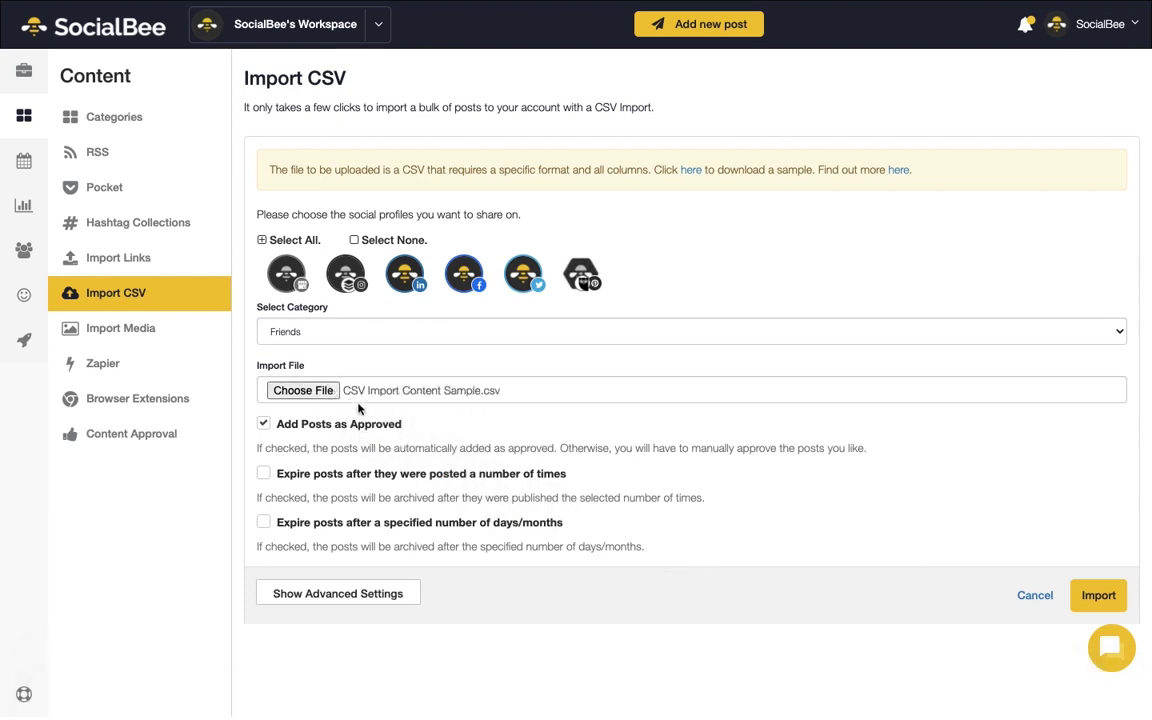
left_click(1100, 596)
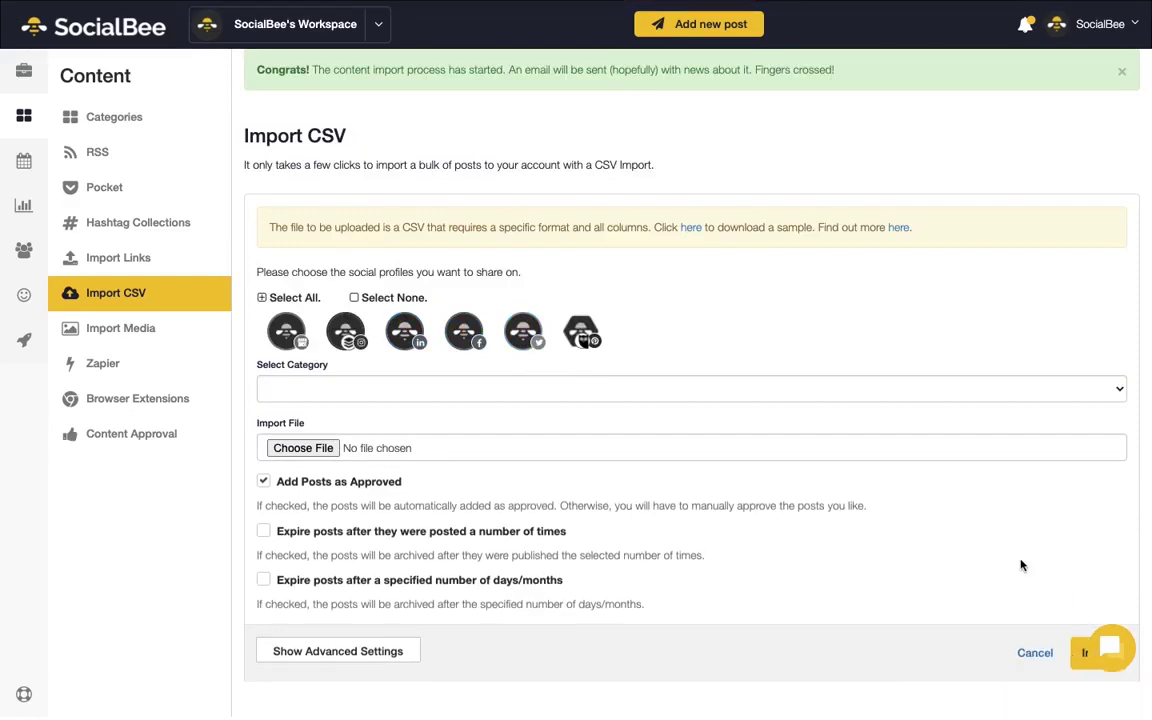
- View the hashtag collections and filter the posts in Content Approval to the Social Media Specialist source type
left_click(165, 222)
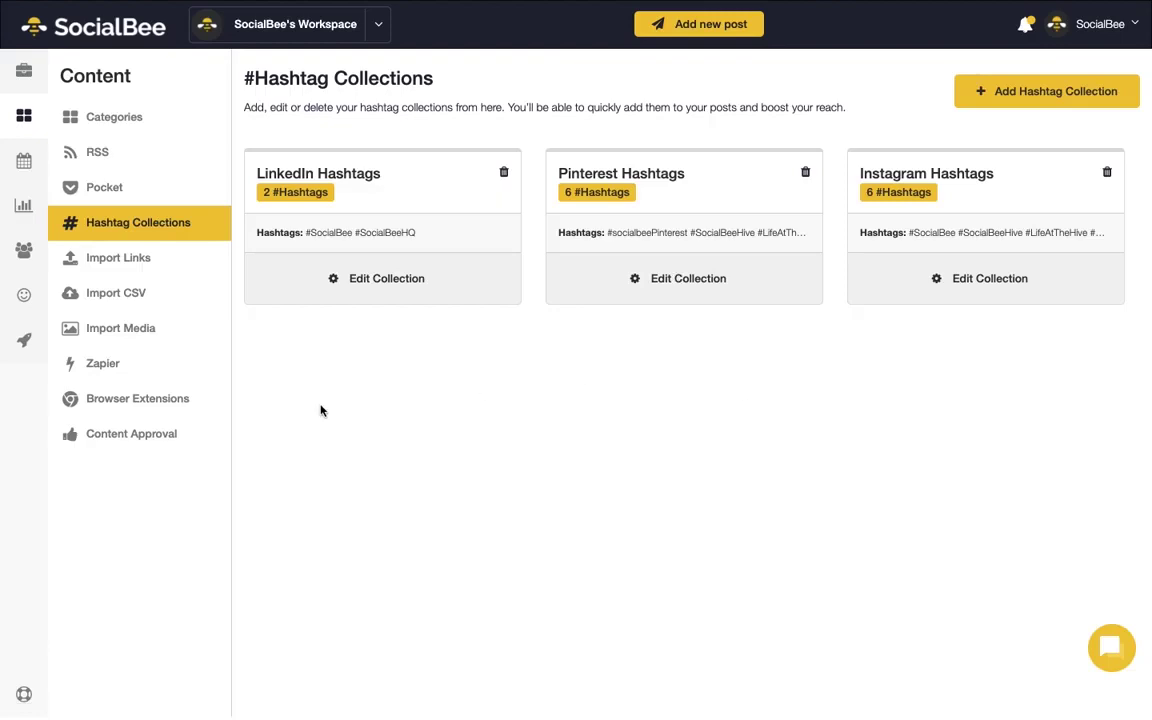
left_click(175, 434)
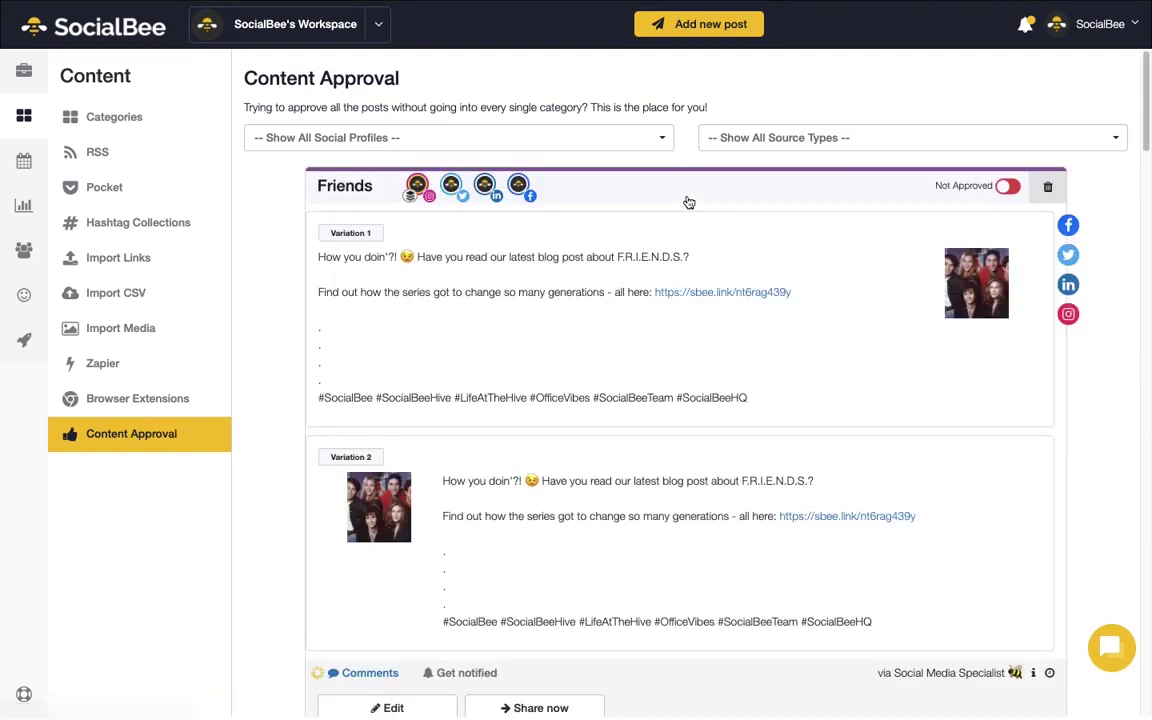
left_click(765, 136)
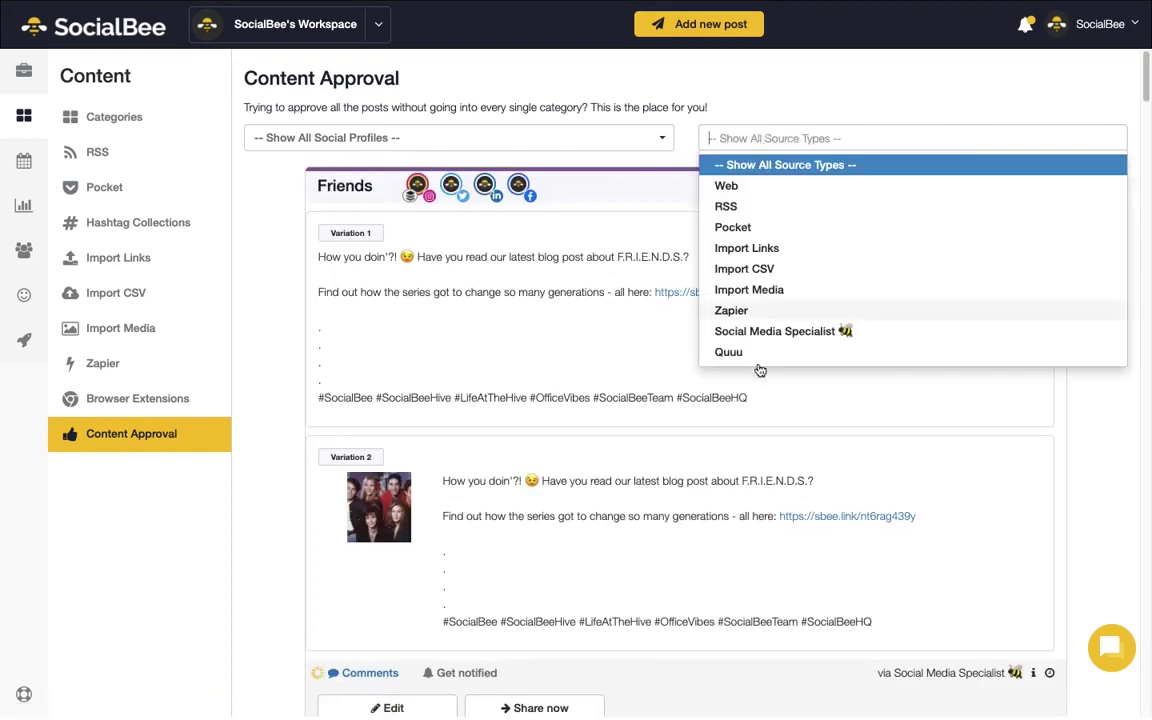
left_click(753, 331)
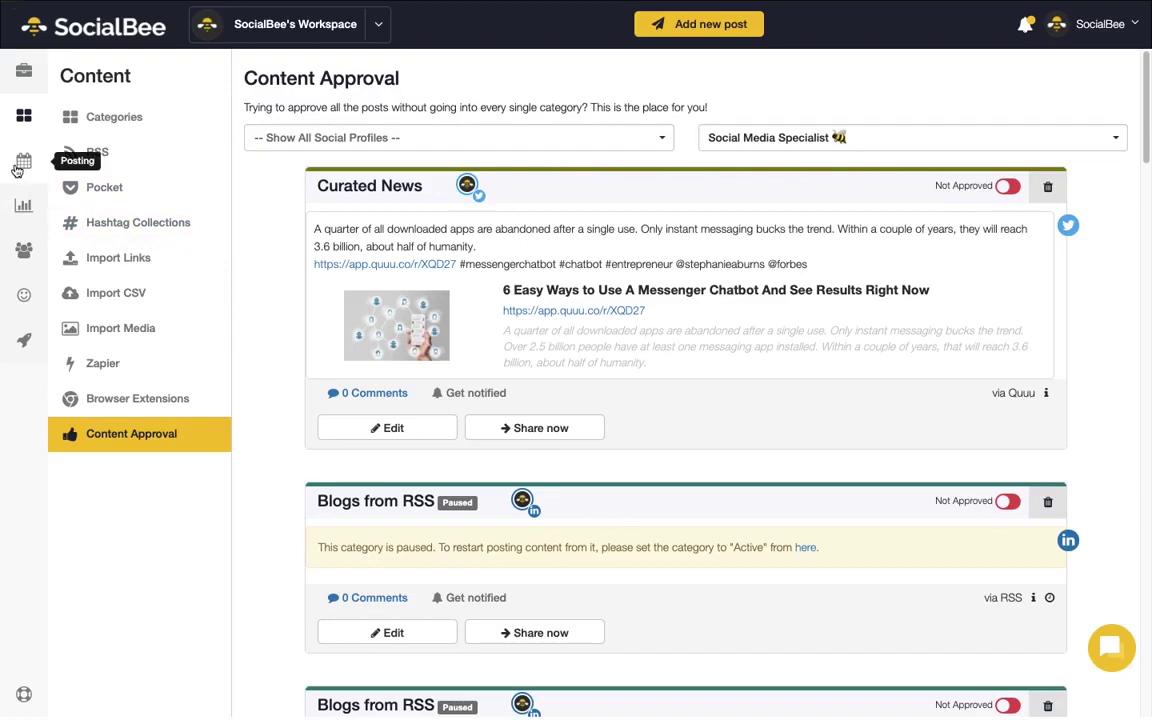
- Review the weekly posting schedule and generate a schedule as per best practices
left_click(17, 171)
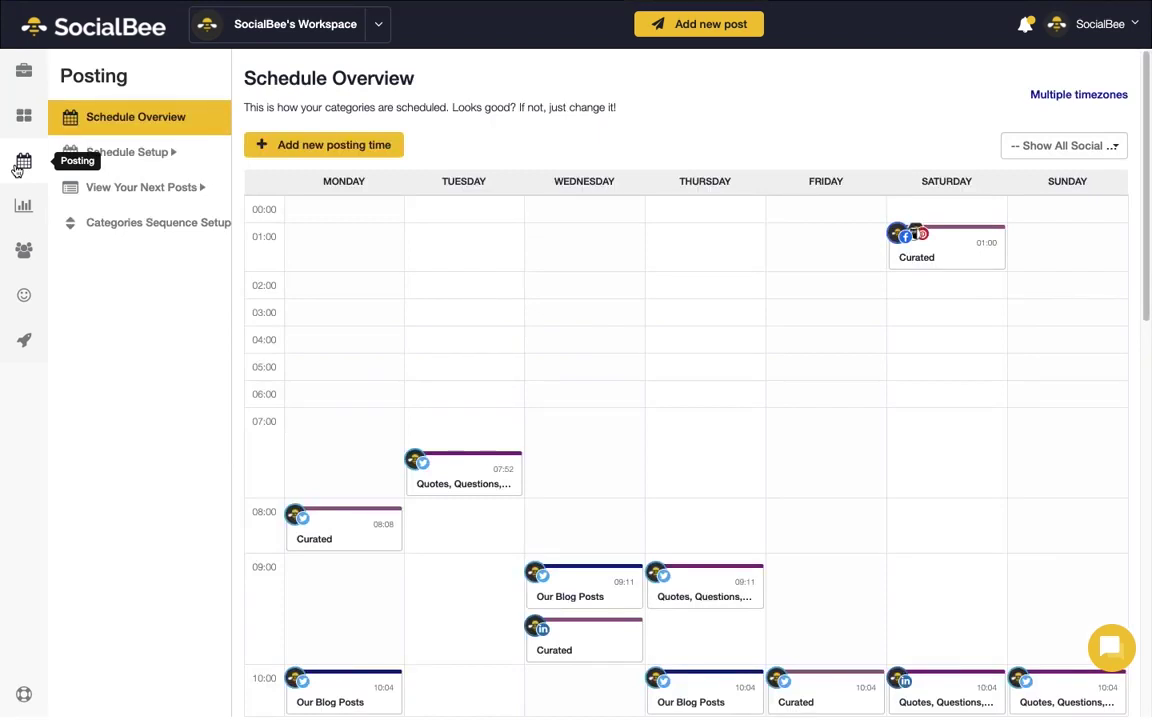
scroll(491, 268, "down", 10)
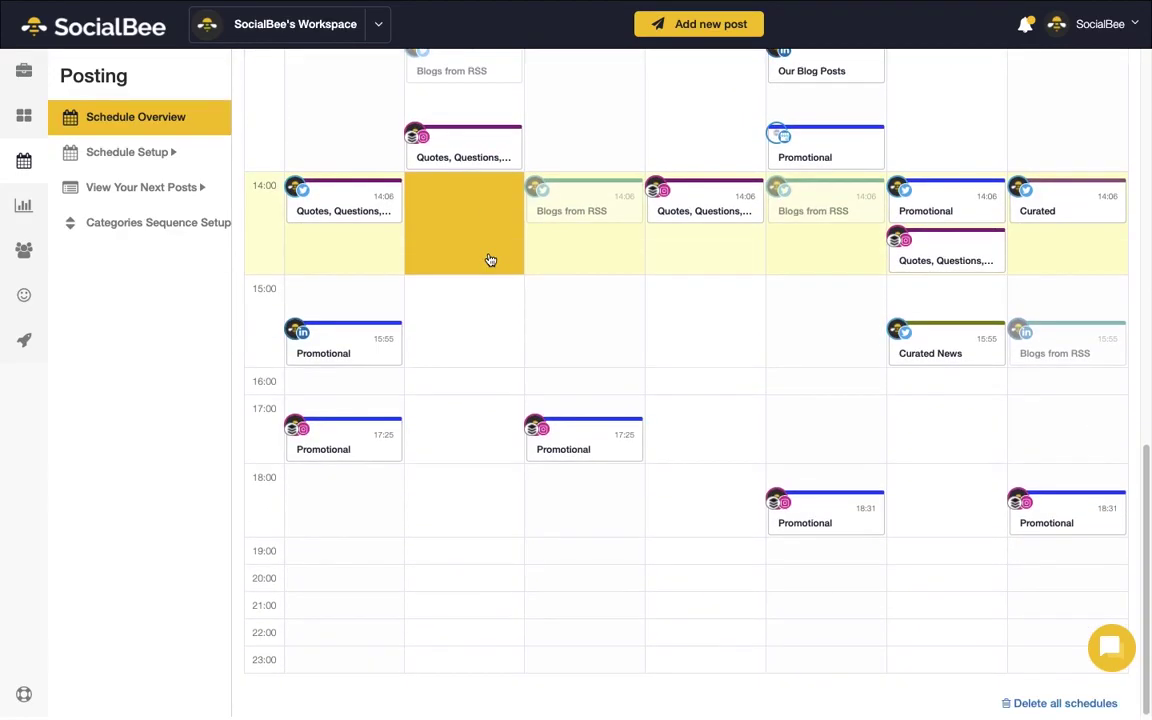
scroll(491, 260, "up", 10)
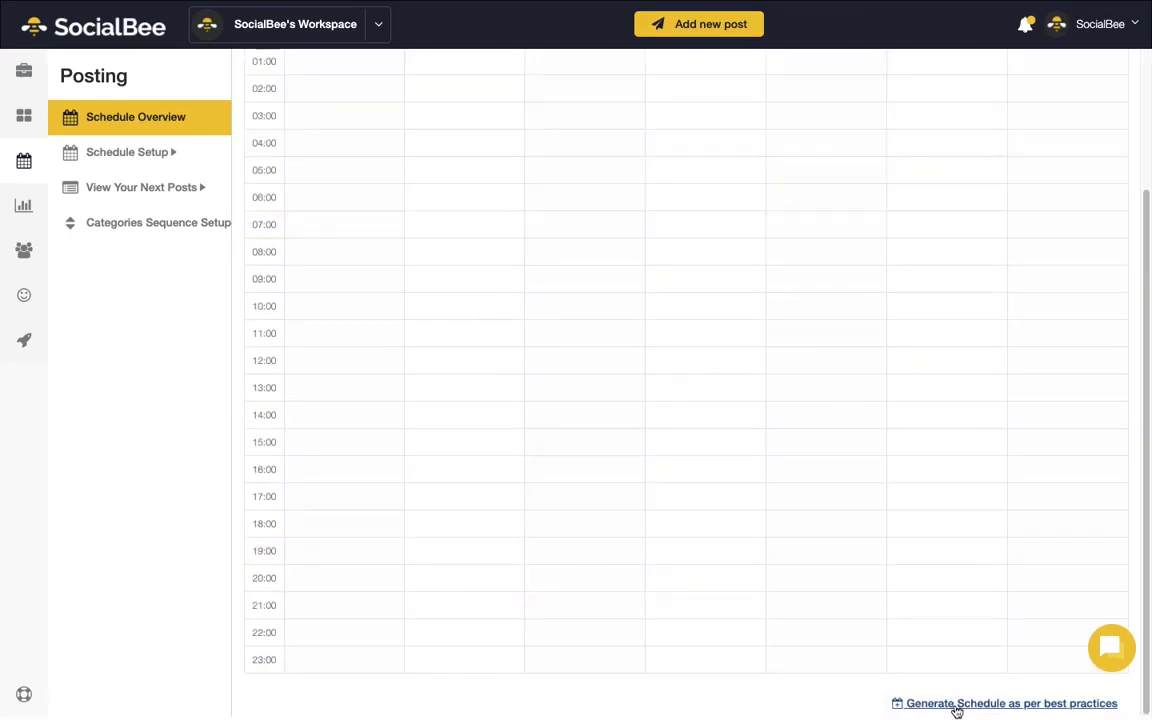
left_click(957, 703)
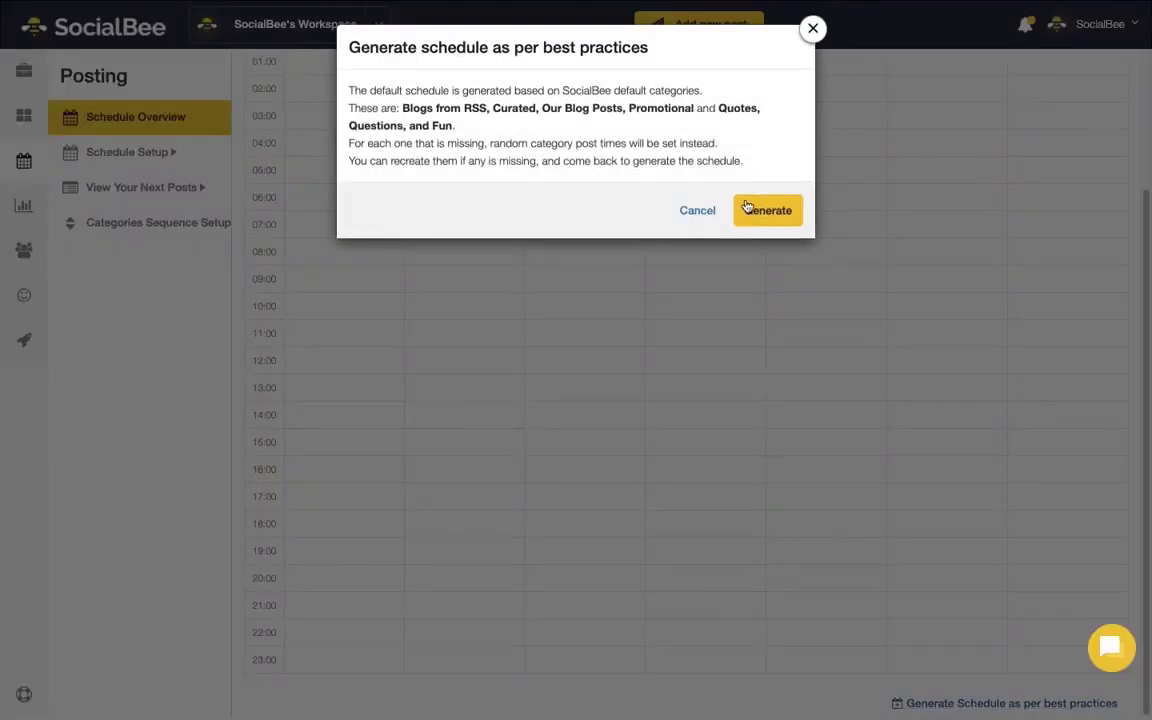
left_click(747, 208)
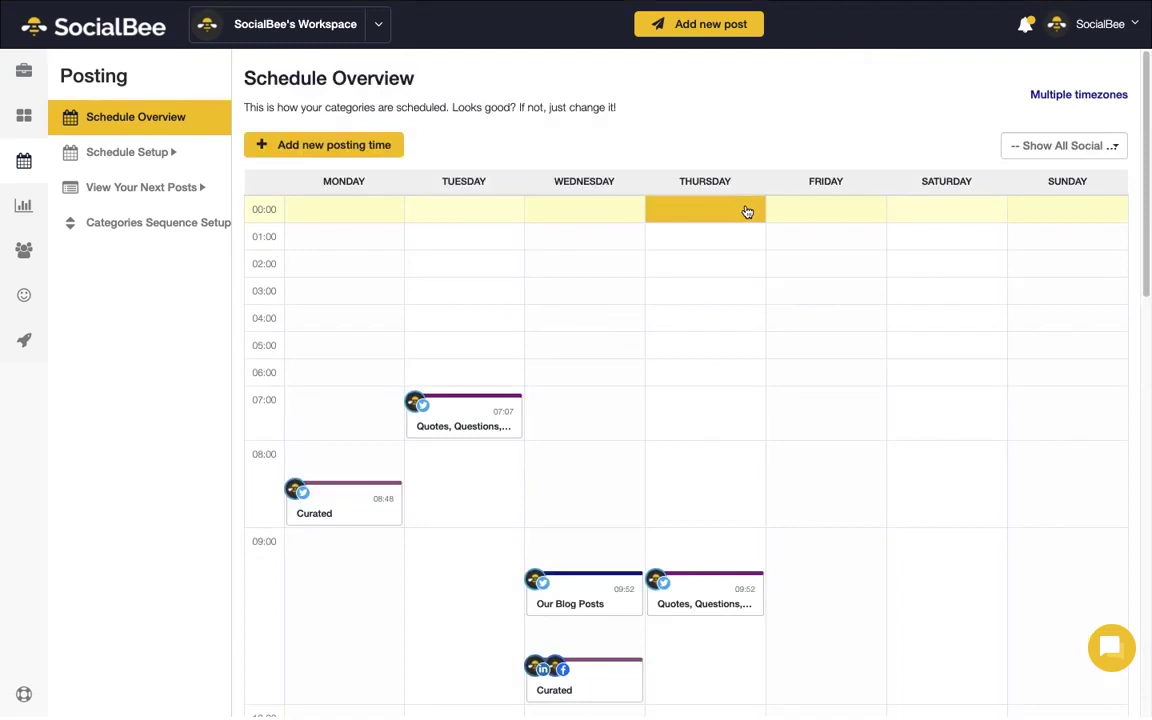
- Try to delete all schedules from the weekly schedule overview
scroll(747, 211, "down", 15)
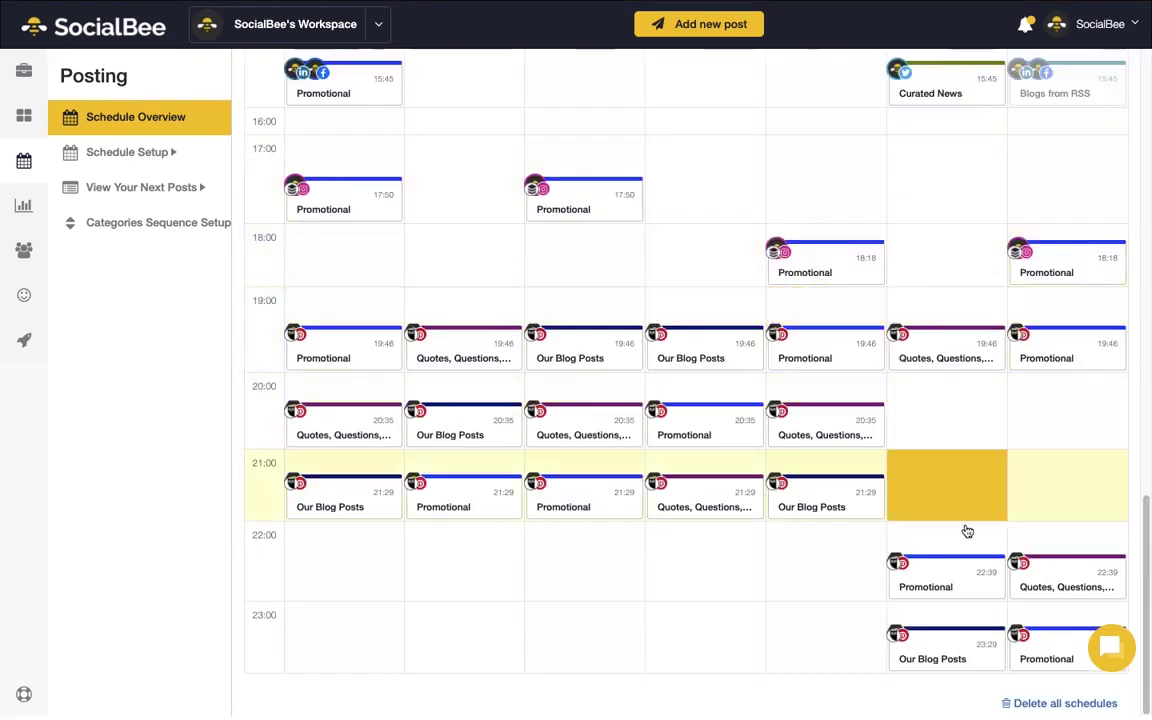
left_click(1032, 704)
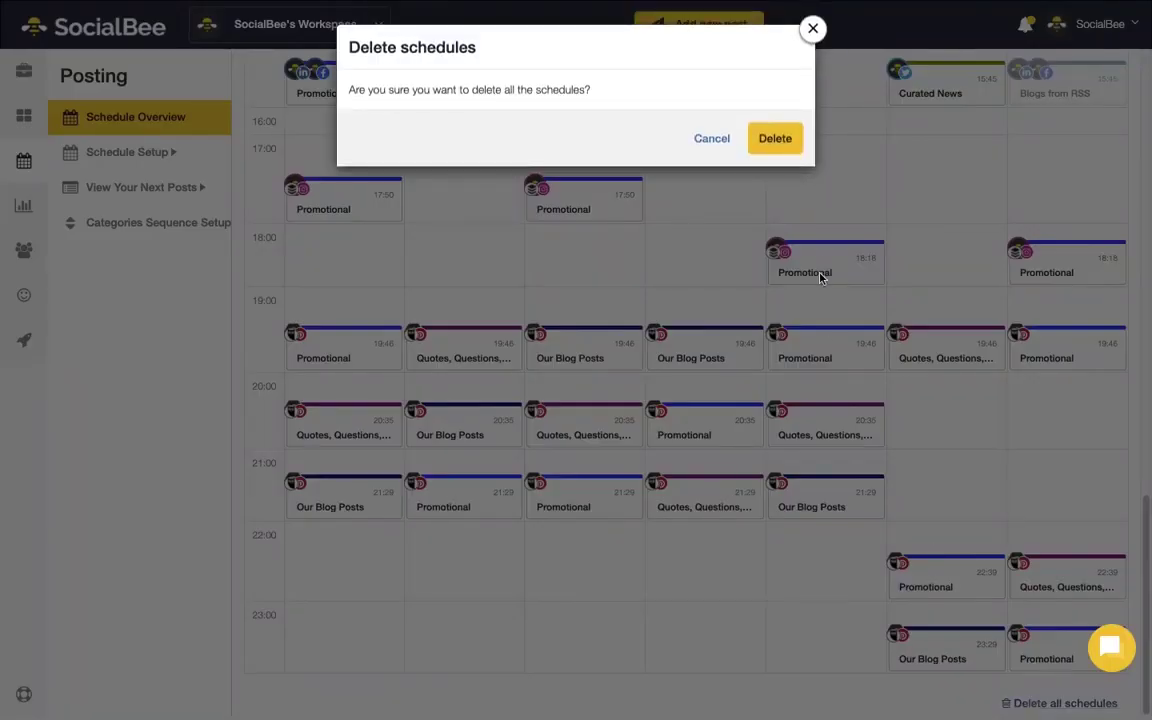
left_click(777, 147)
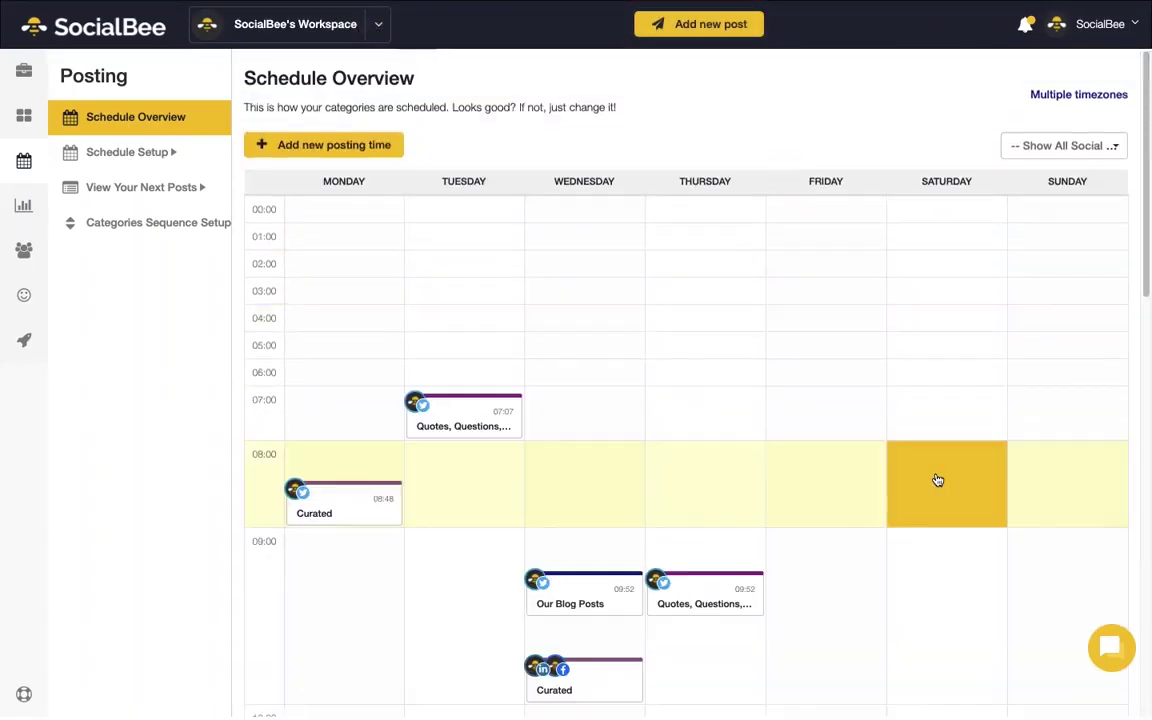
- Create a Saturday 08:45 posting time for the Friends category on the Facebook page
left_click(938, 481)
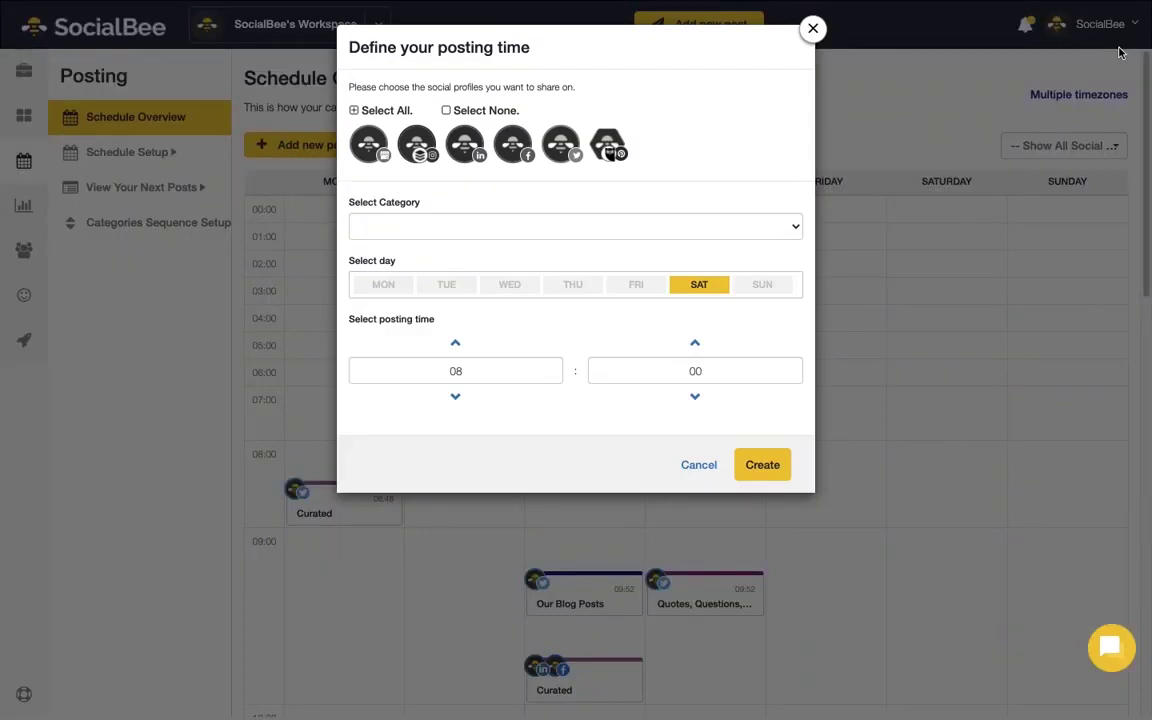
left_click(513, 145)
left_click(482, 227)
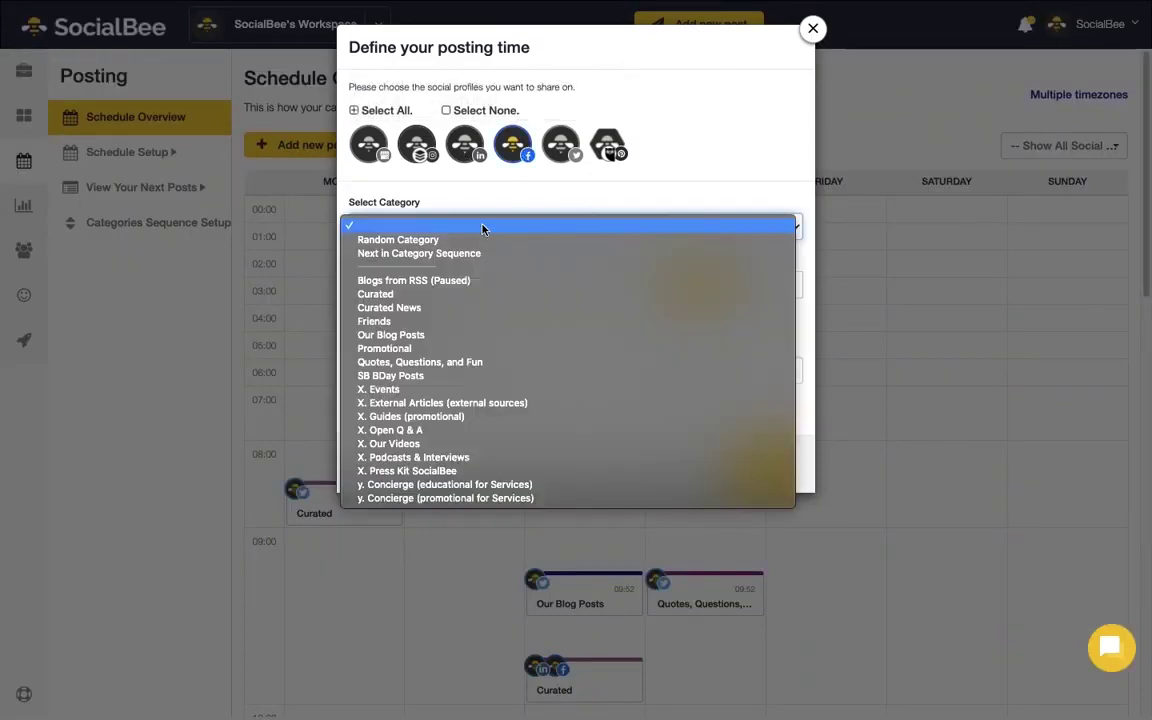
left_click(463, 321)
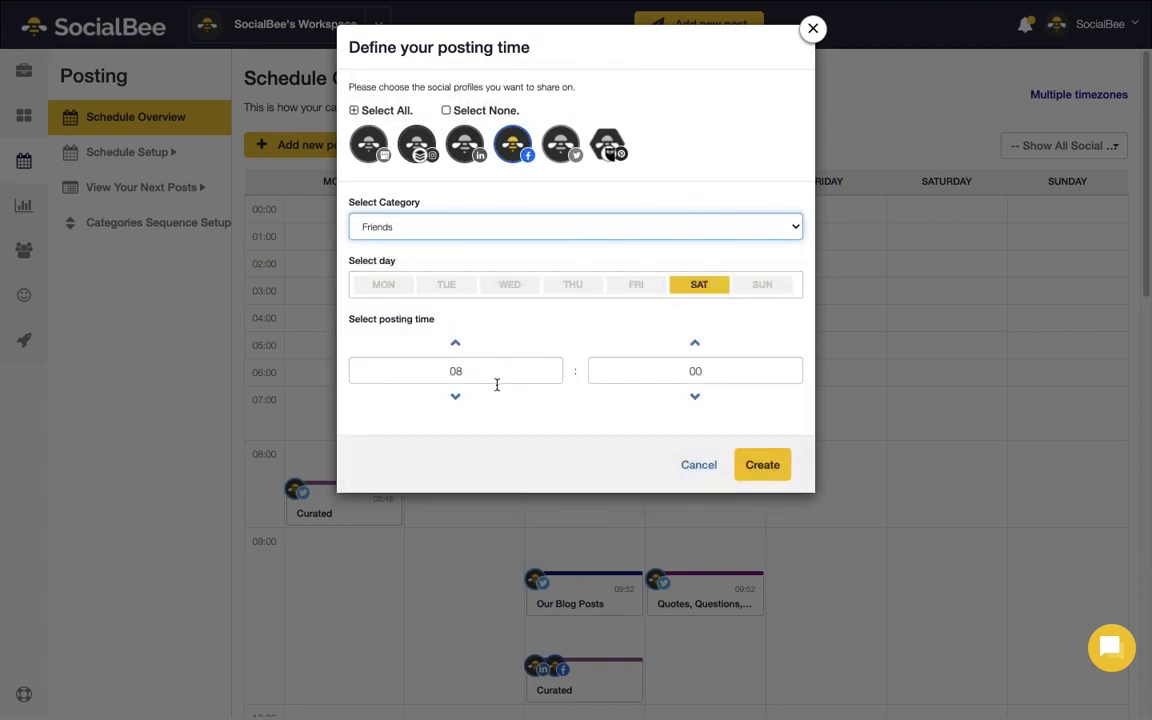
left_click(697, 362)
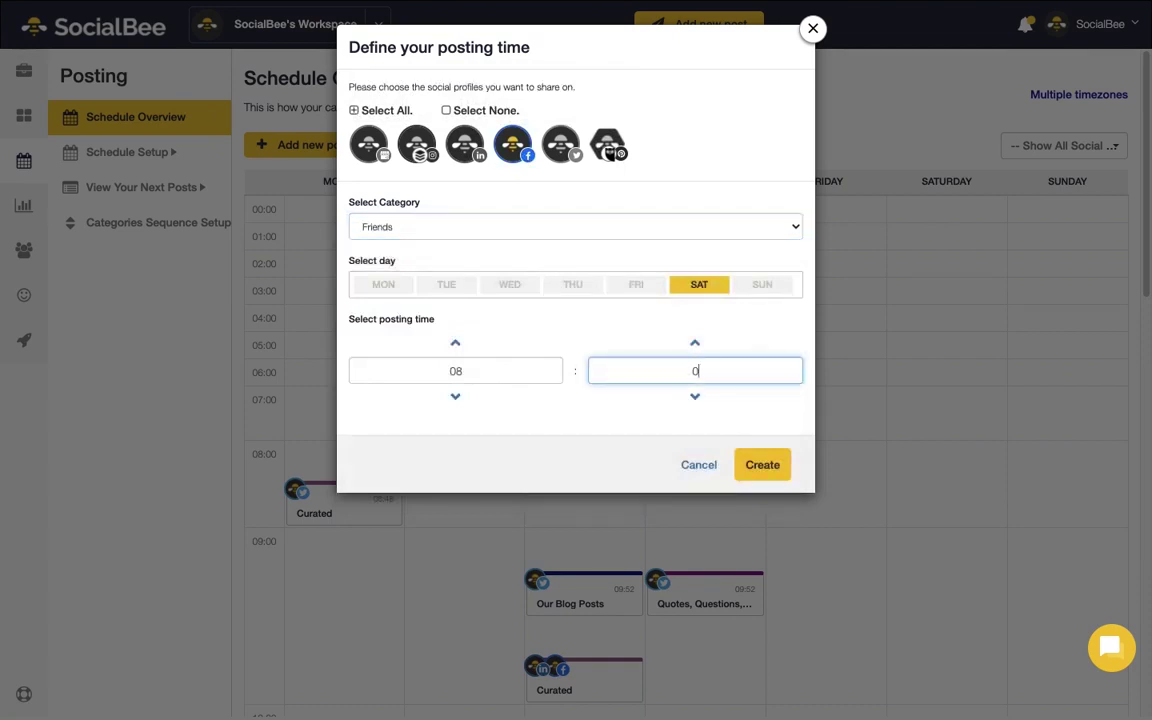
key("BackSpace")
key("BackSpace")
type("45")
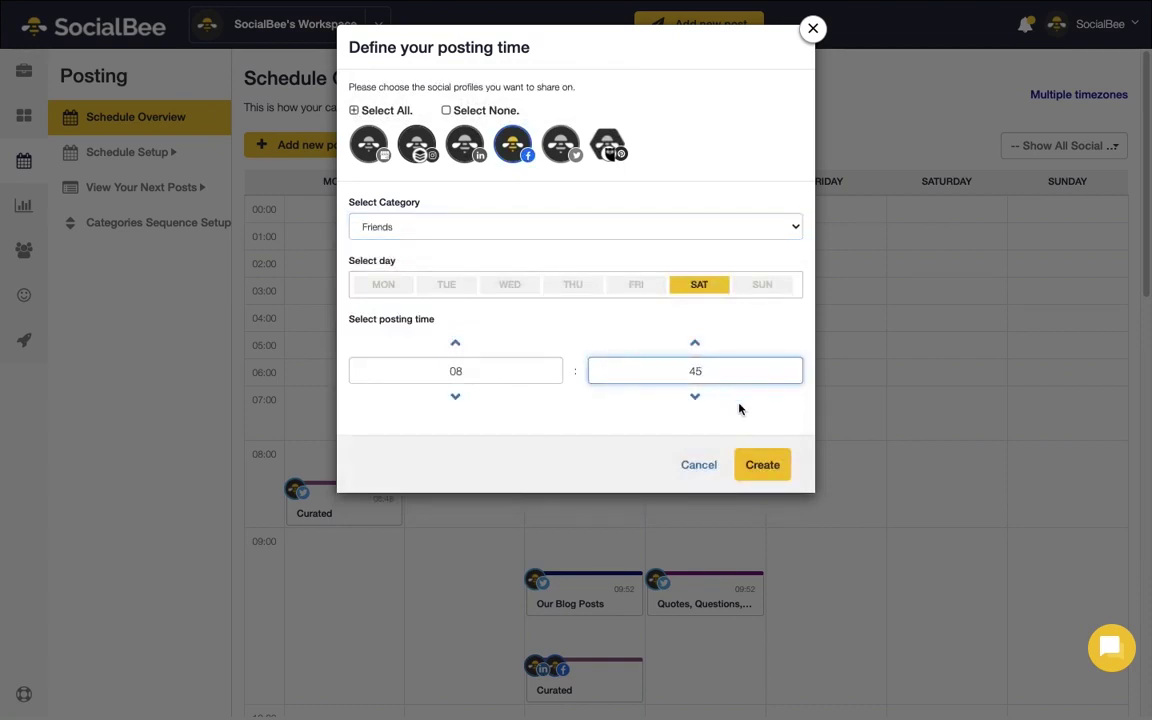
left_click(760, 472)
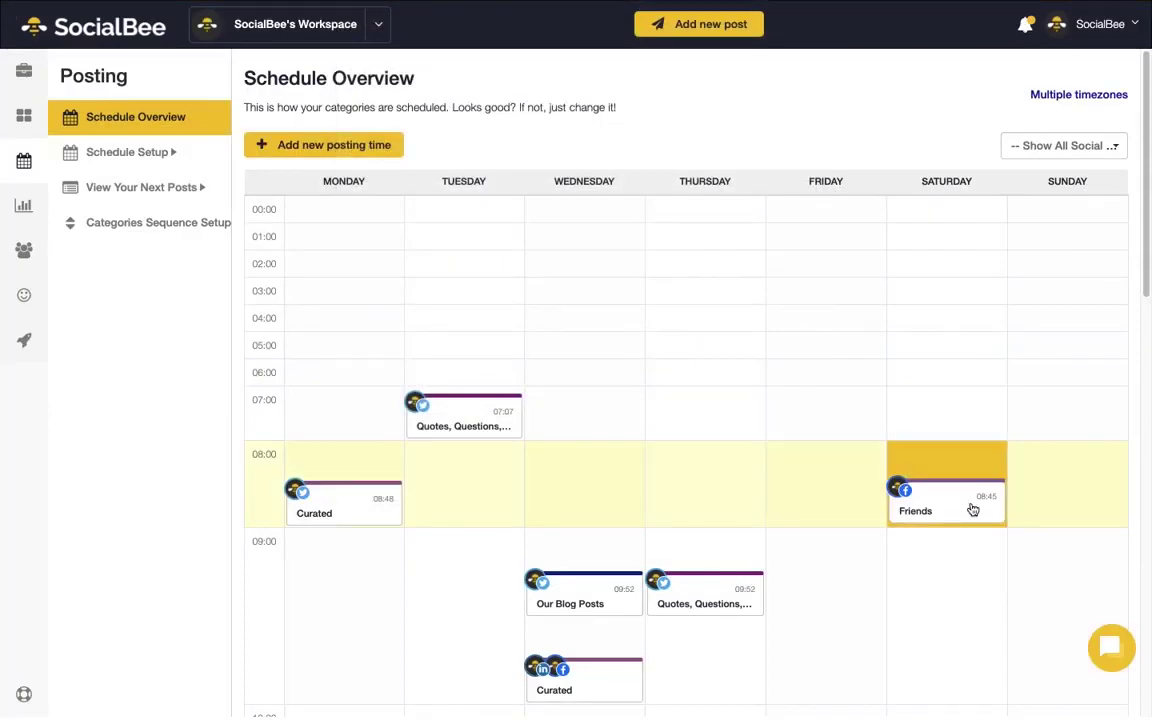
- Delete the Saturday posting time of the Friends category from the schedule
left_click(968, 506)
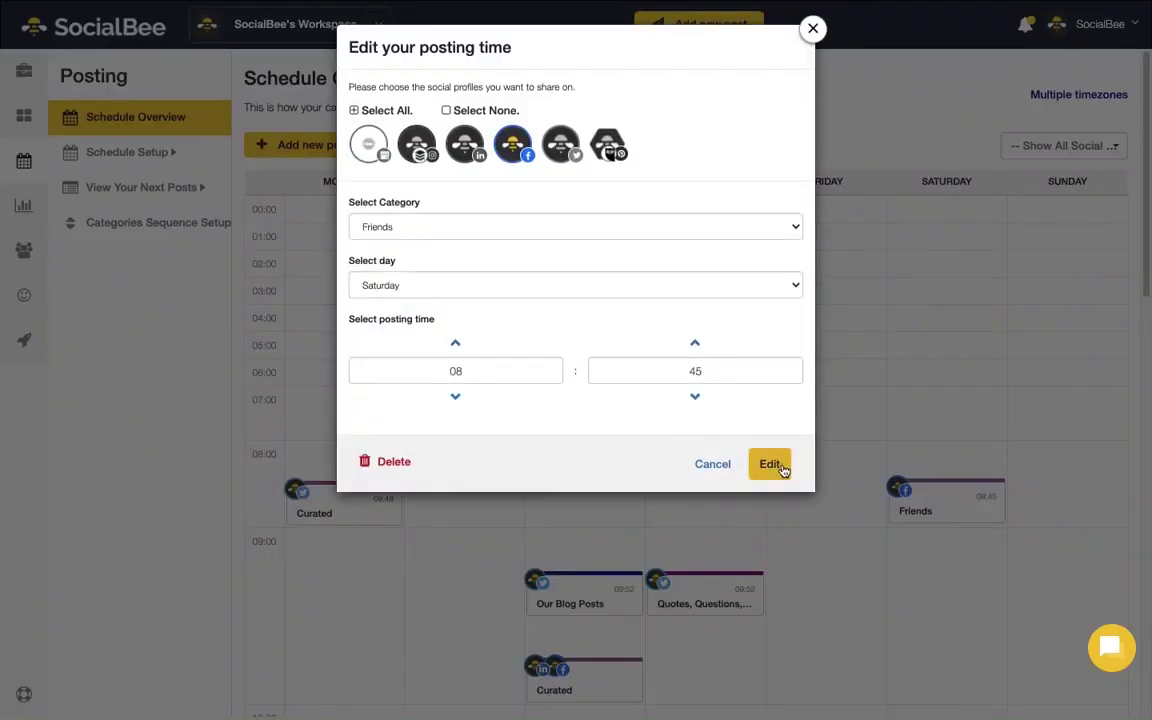
left_click(398, 466)
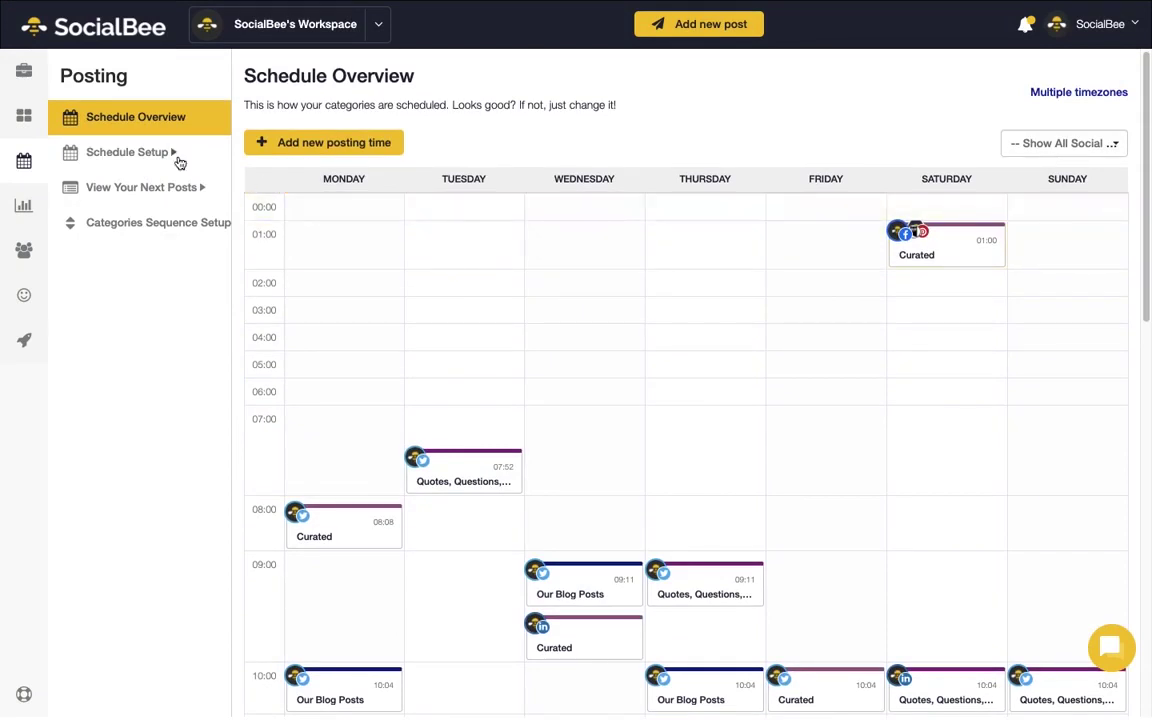
- Examine the Twitter profile's own schedule setup and schedule stats, and return to the schedule overview
left_click(155, 153)
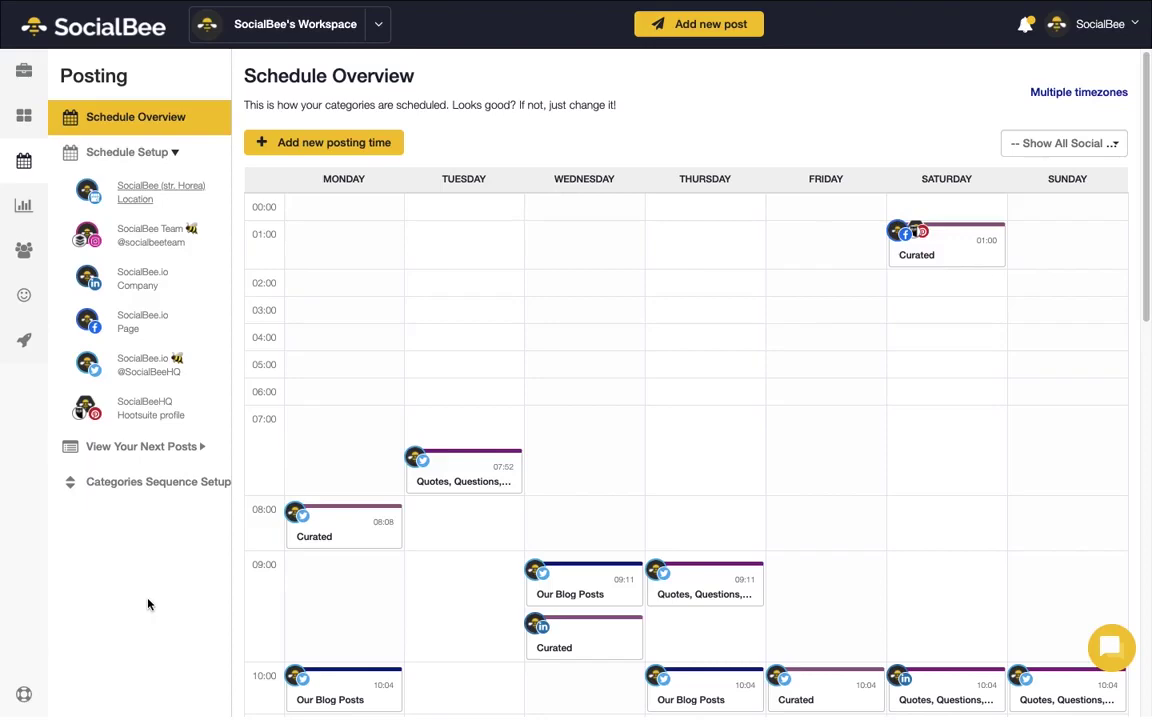
left_click(148, 371)
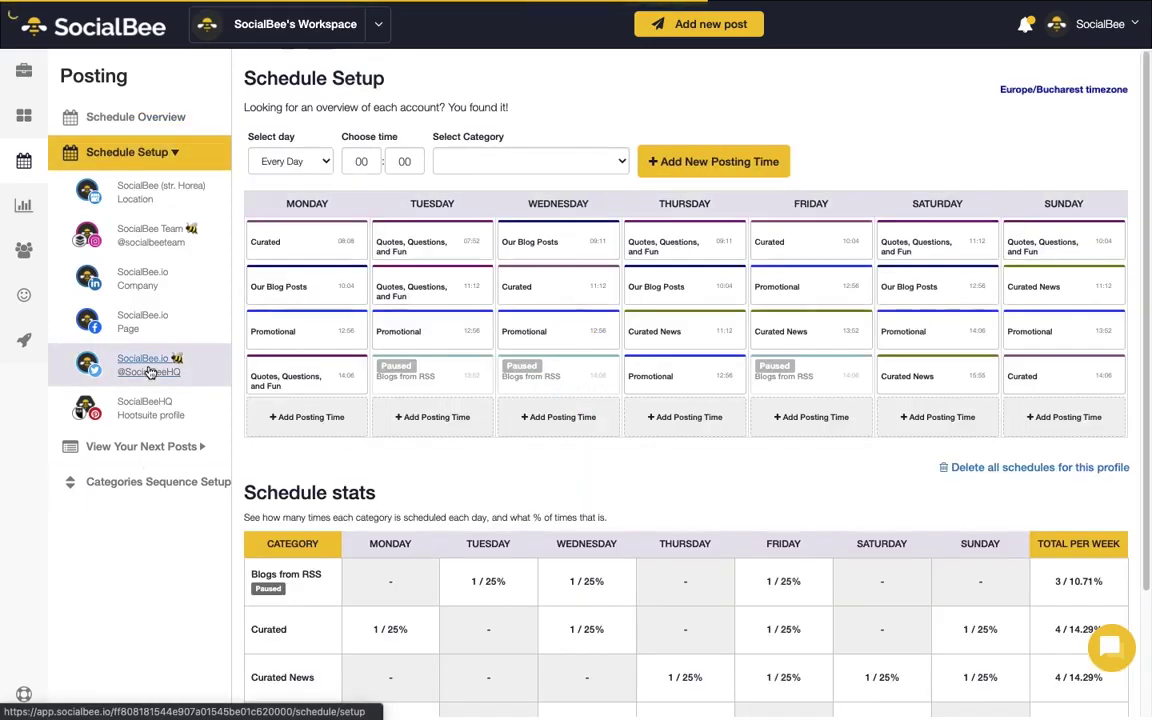
scroll(646, 489, "down", 3)
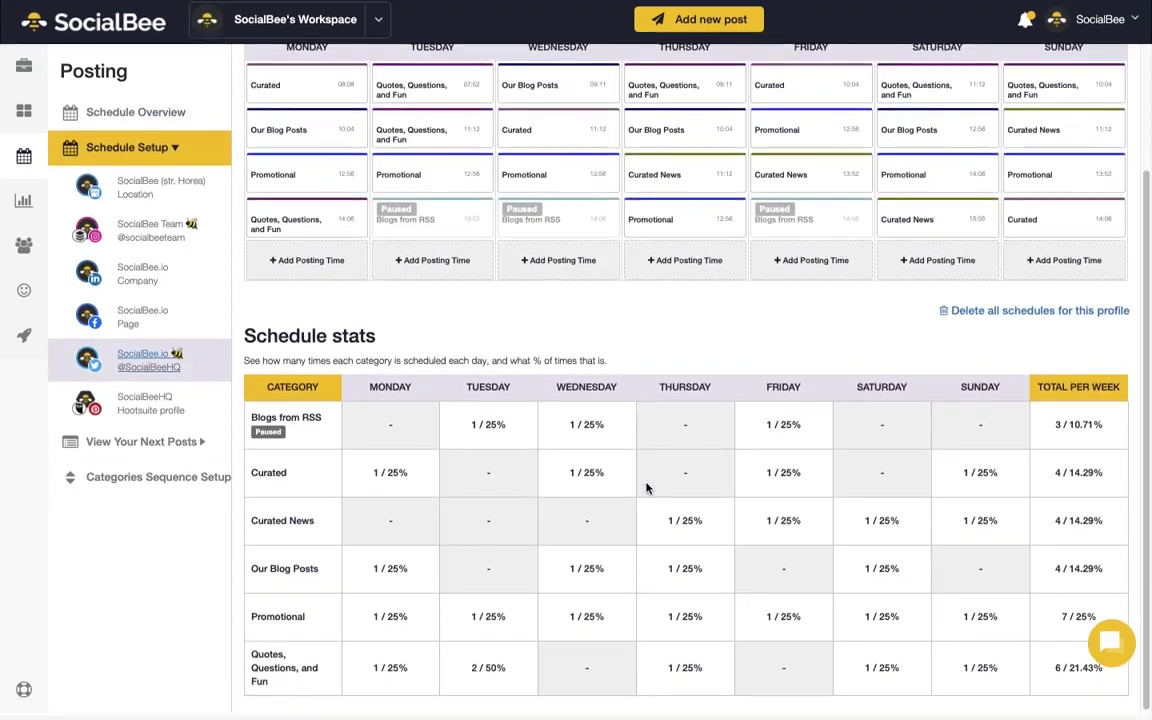
left_click(121, 122)
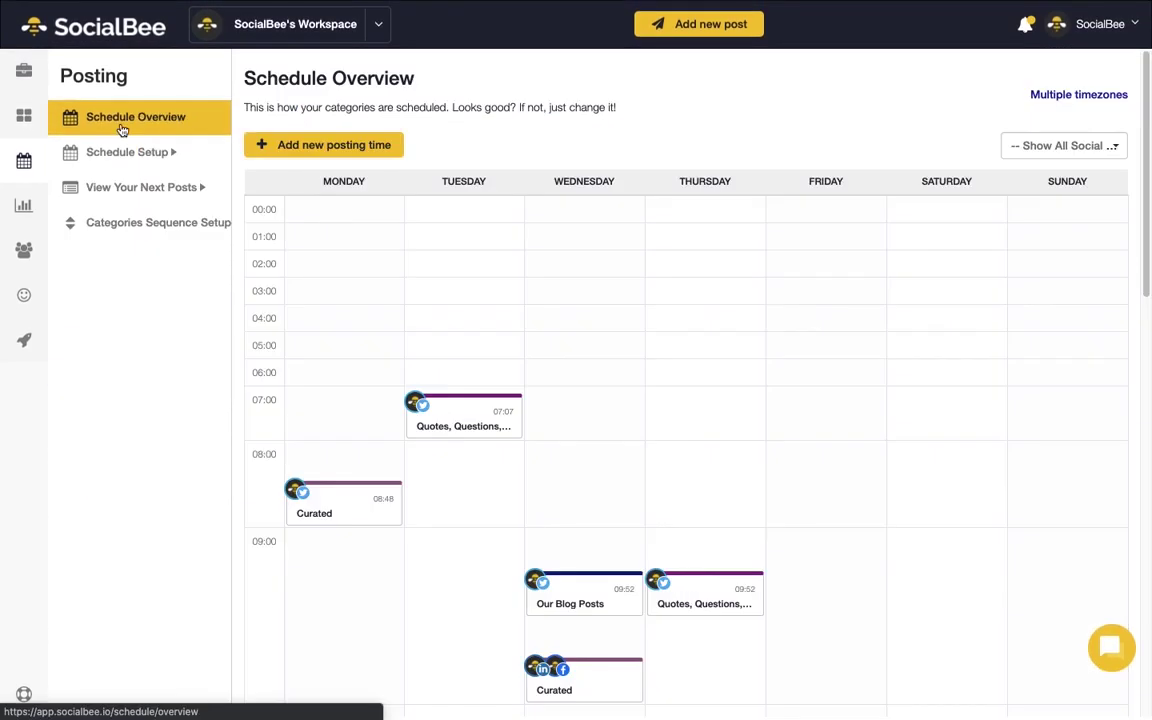
- View the Facebook page's upcoming posts and show them as a calendar
left_click(128, 186)
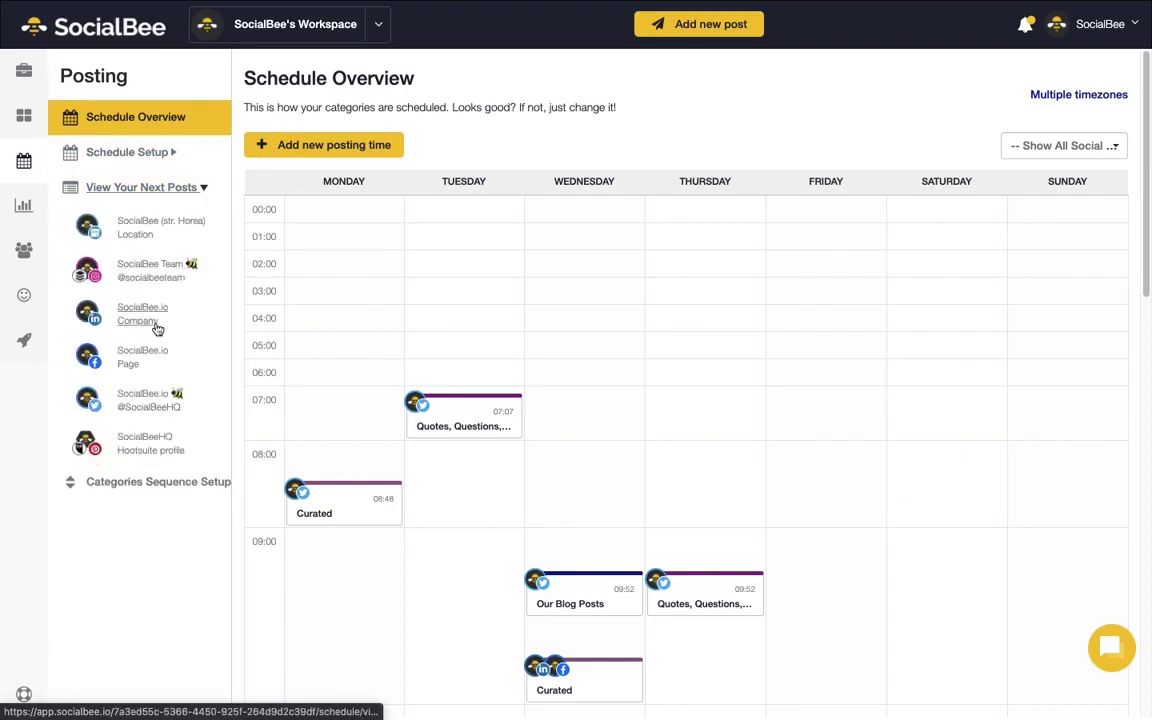
left_click(160, 357)
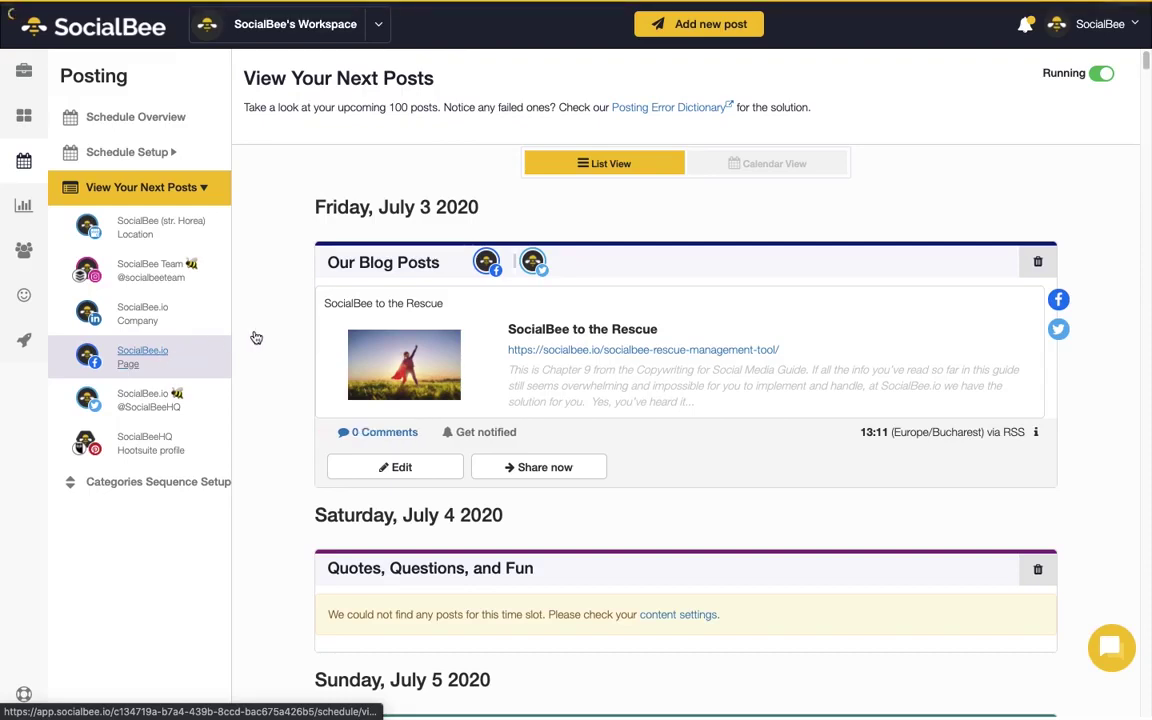
left_click(799, 167)
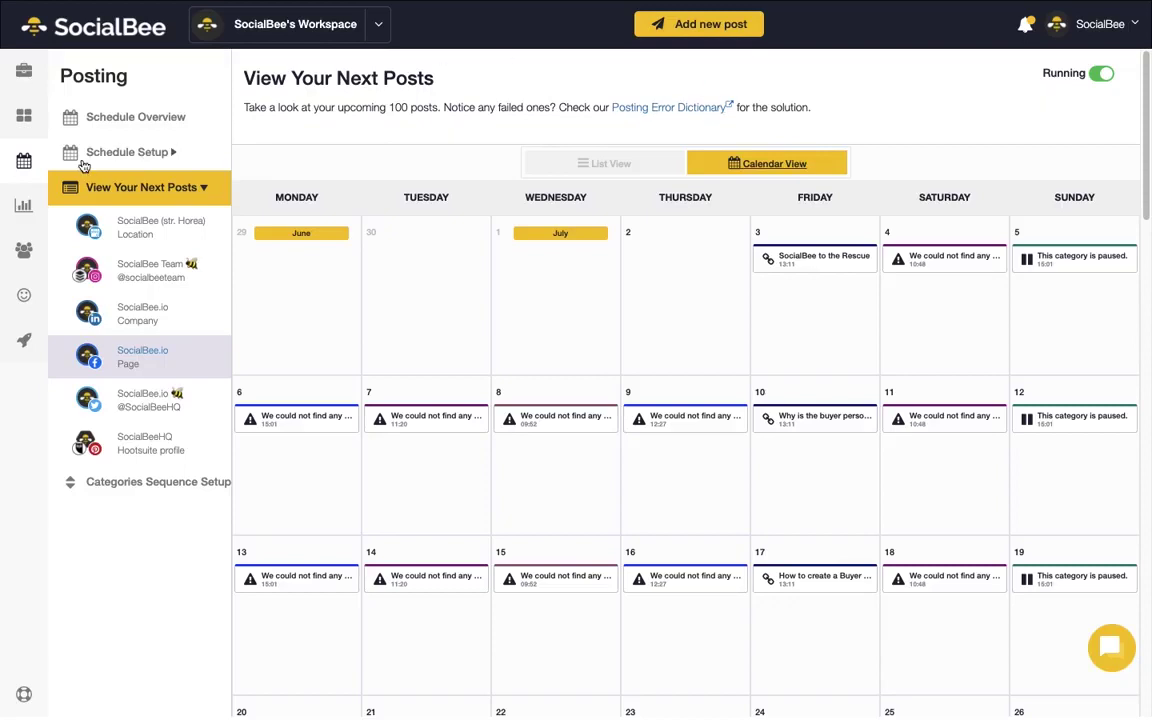
- View the Facebook page's analytics dashboard for the last 14 days
left_click(20, 207)
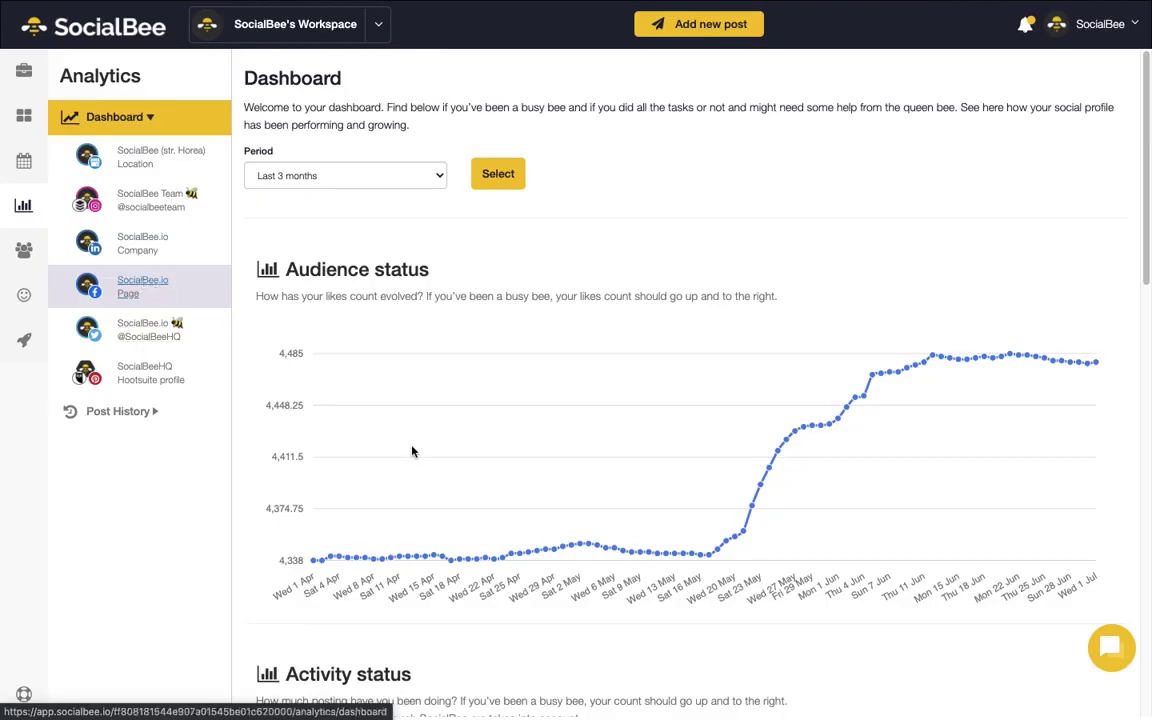
left_click(345, 177)
left_click(370, 148)
left_click(497, 187)
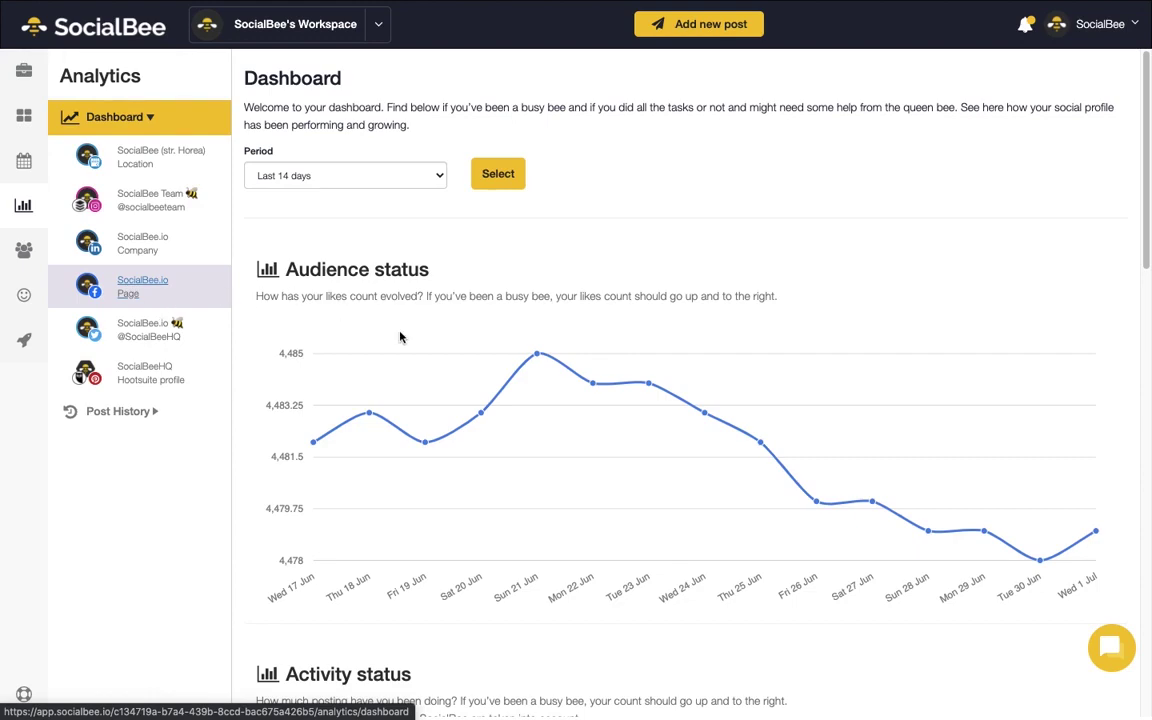
- Examine the Facebook page's activity chart and top performing posts on the analytics dashboard, and browse the page's post history
scroll(586, 463, "down", 5)
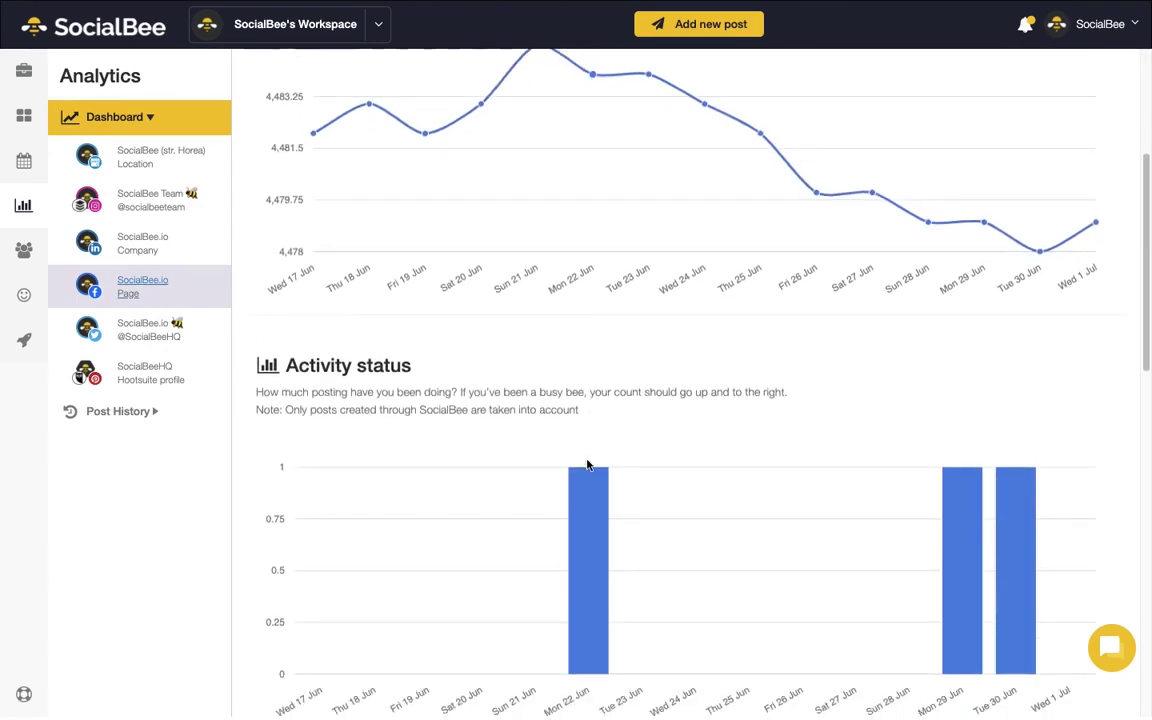
scroll(587, 465, "down", 10)
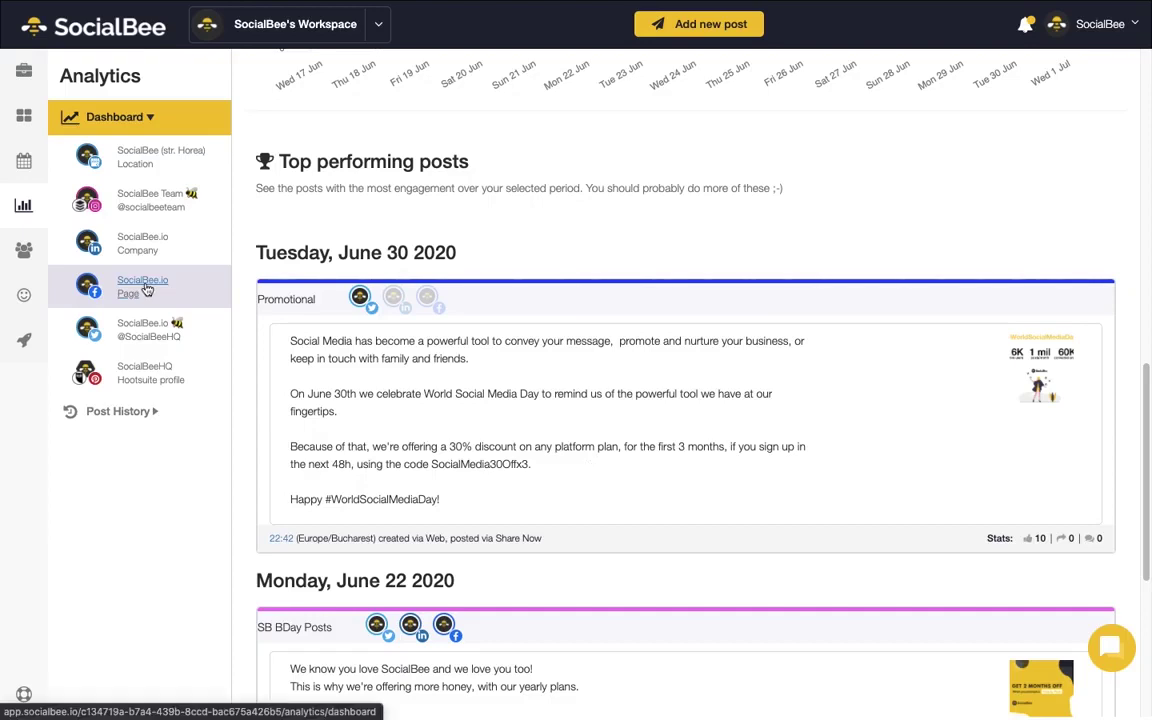
left_click(118, 411)
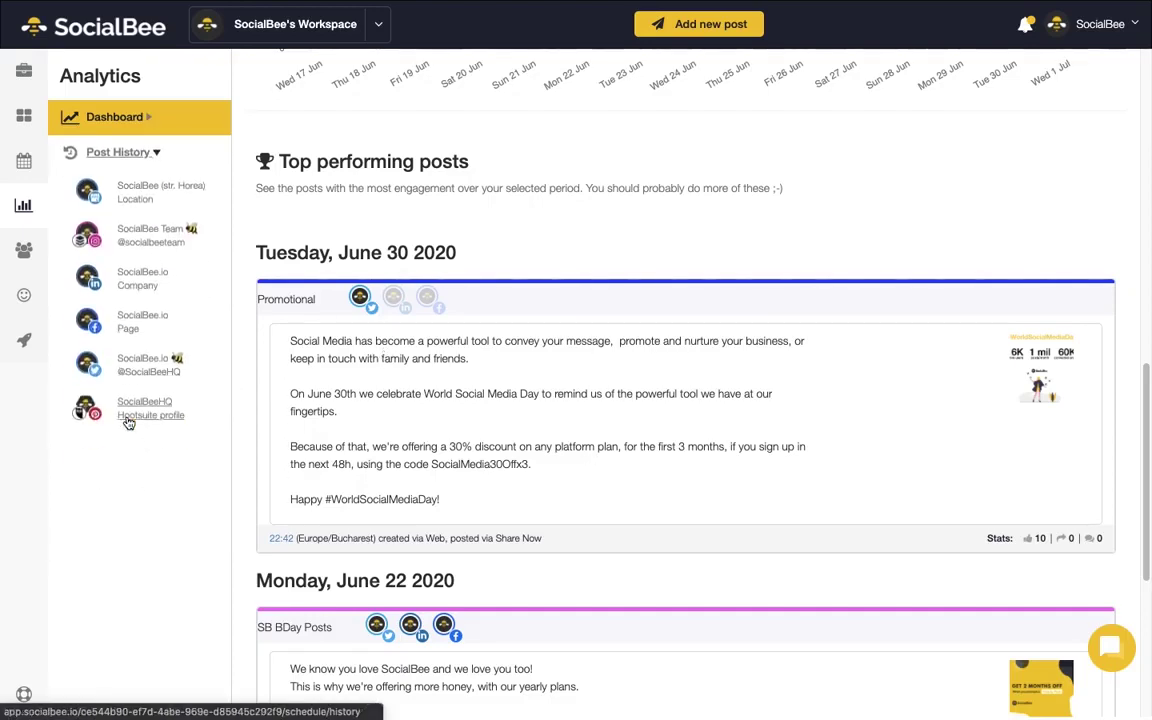
left_click(118, 330)
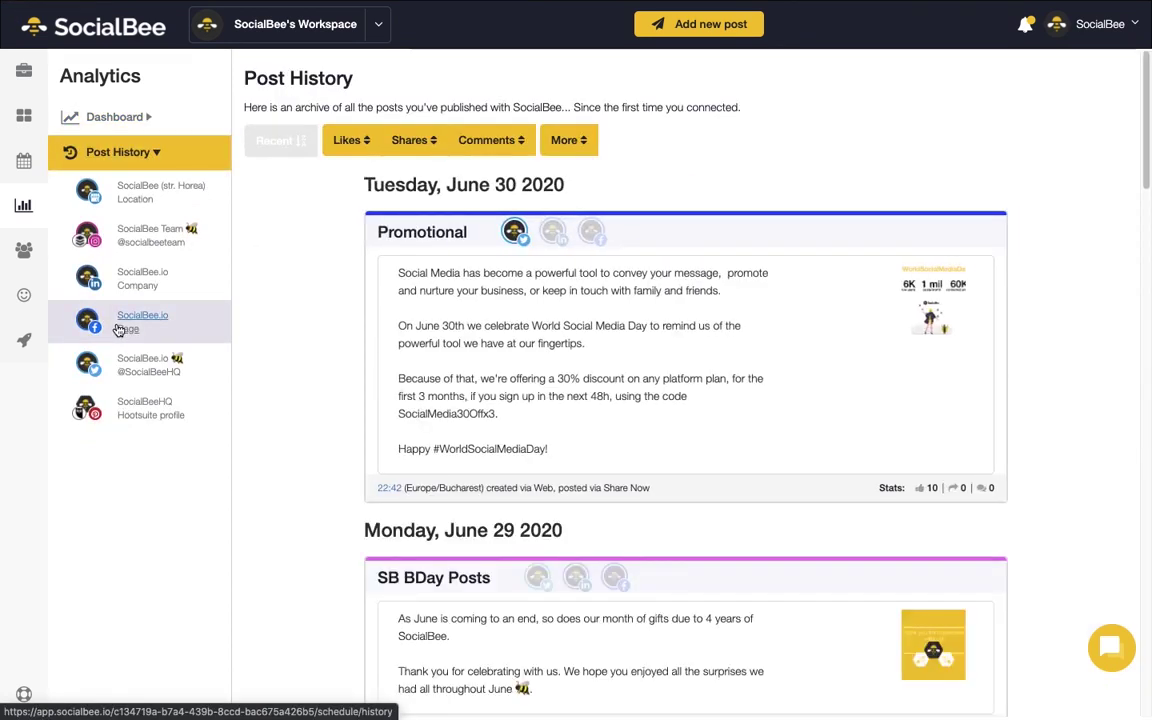
scroll(321, 475, "down", 3)
scroll(321, 477, "down", 5)
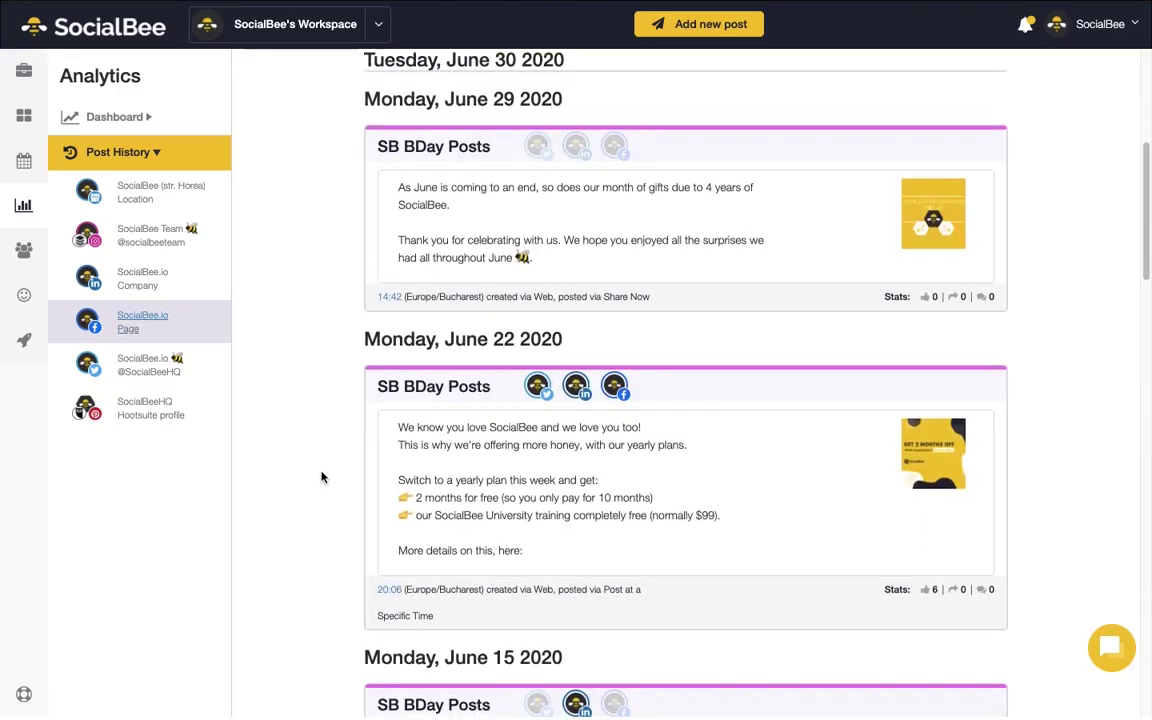
scroll(321, 477, "up", 2)
scroll(321, 477, "up", 5)
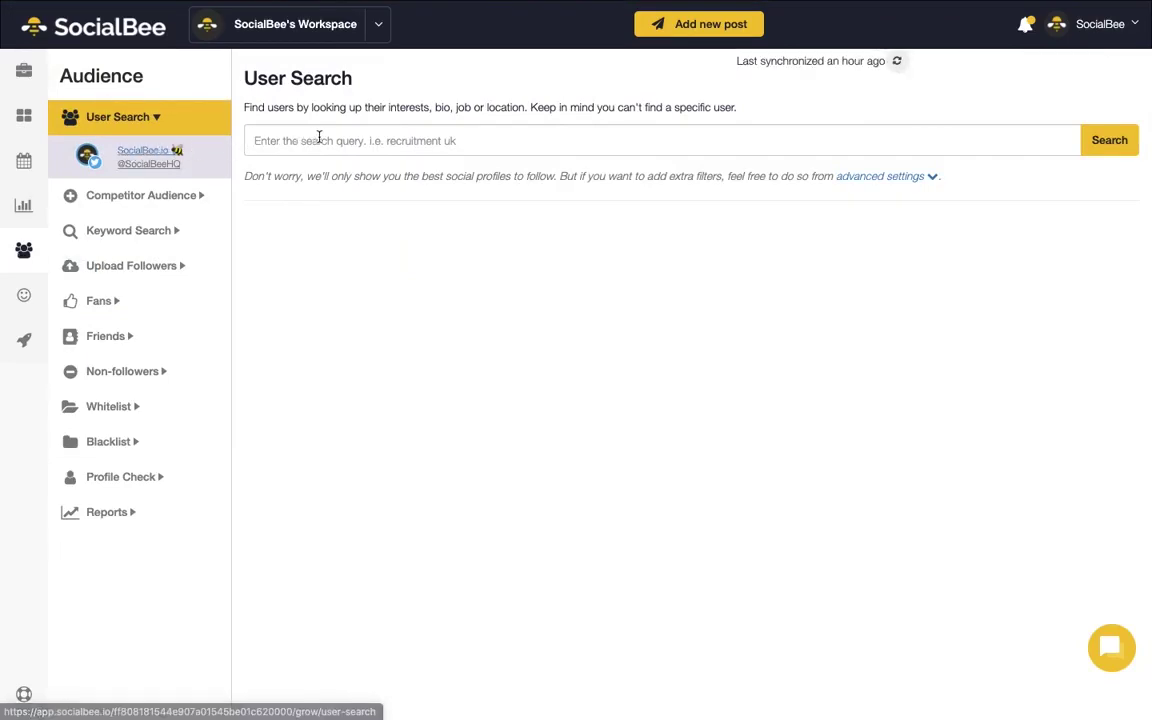
- Search the Twitter profile's audience tools for users matching CEO, and open the profile's keyword search
left_click(378, 140)
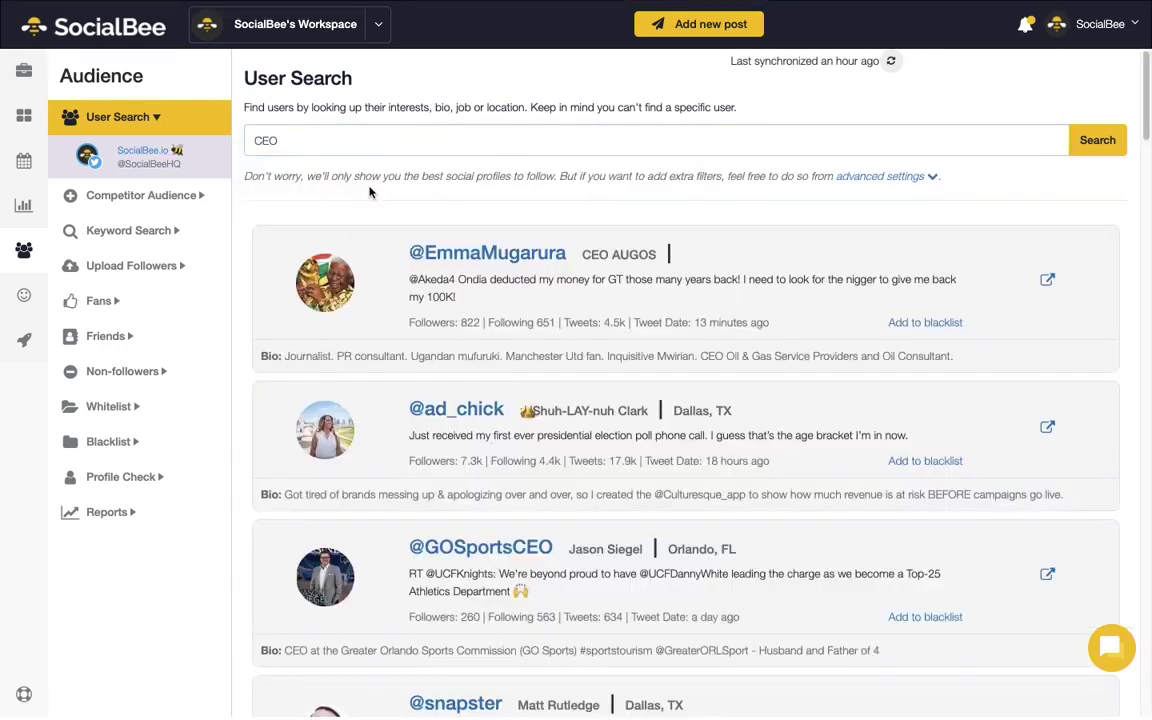
left_click(147, 231)
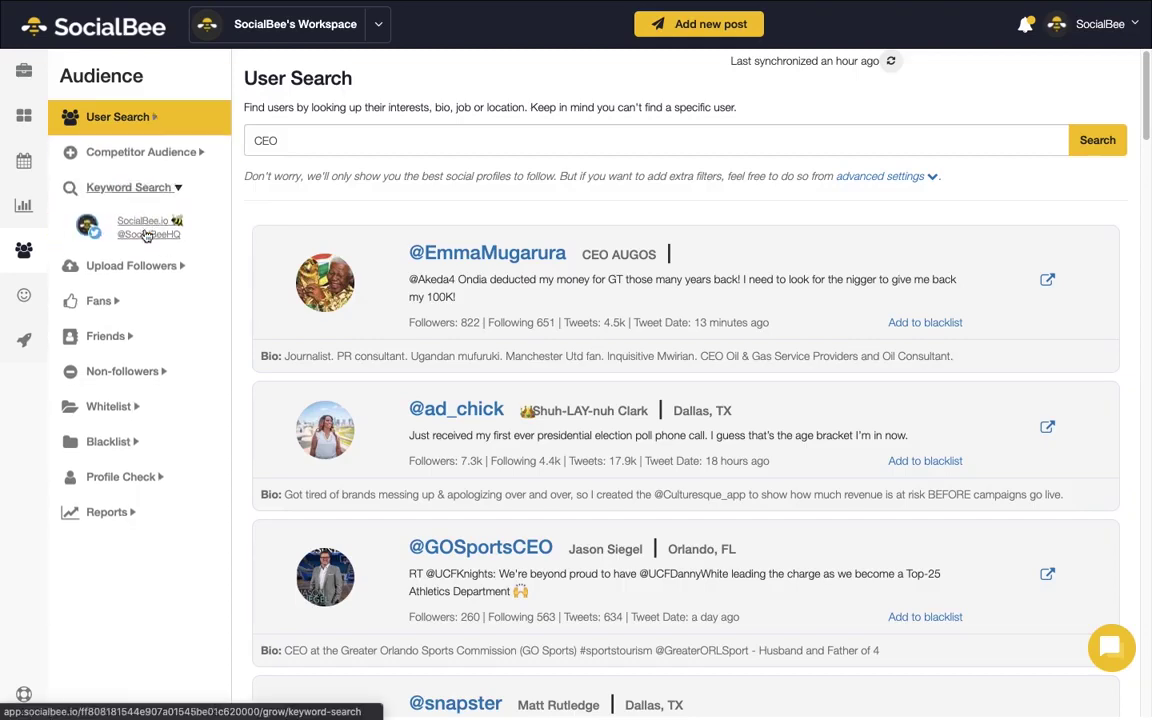
left_click(147, 232)
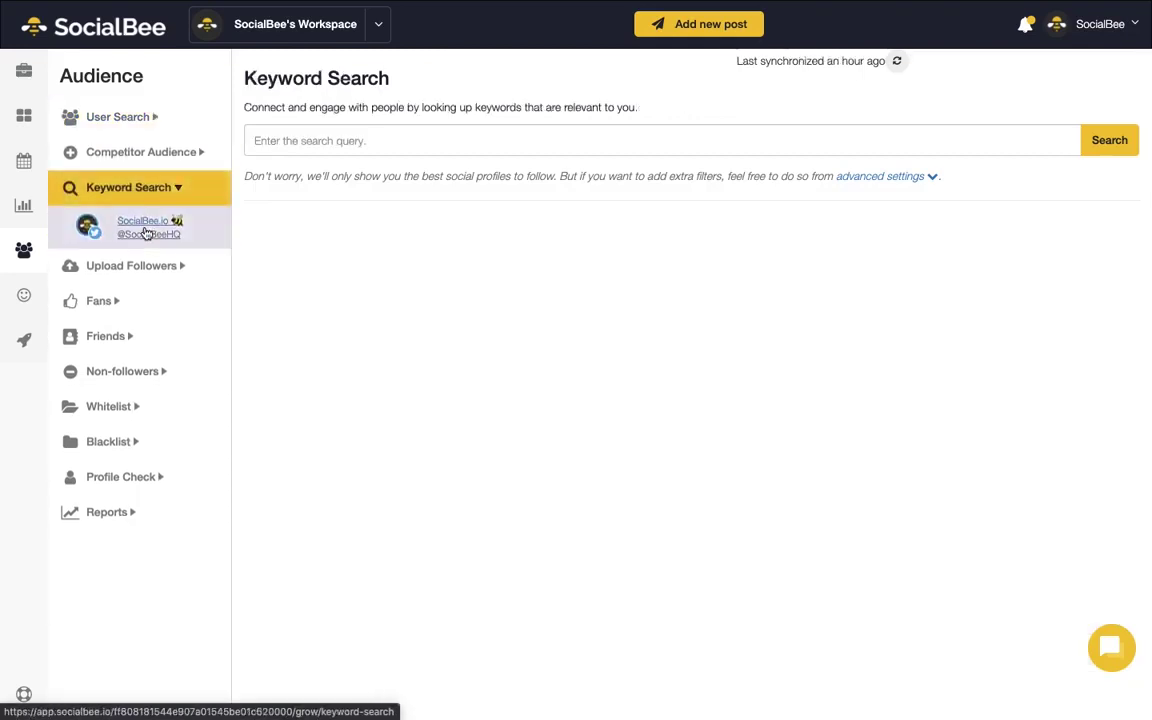
- View the Twitter profile's competitor audience search and its list of non-followers
left_click(175, 152)
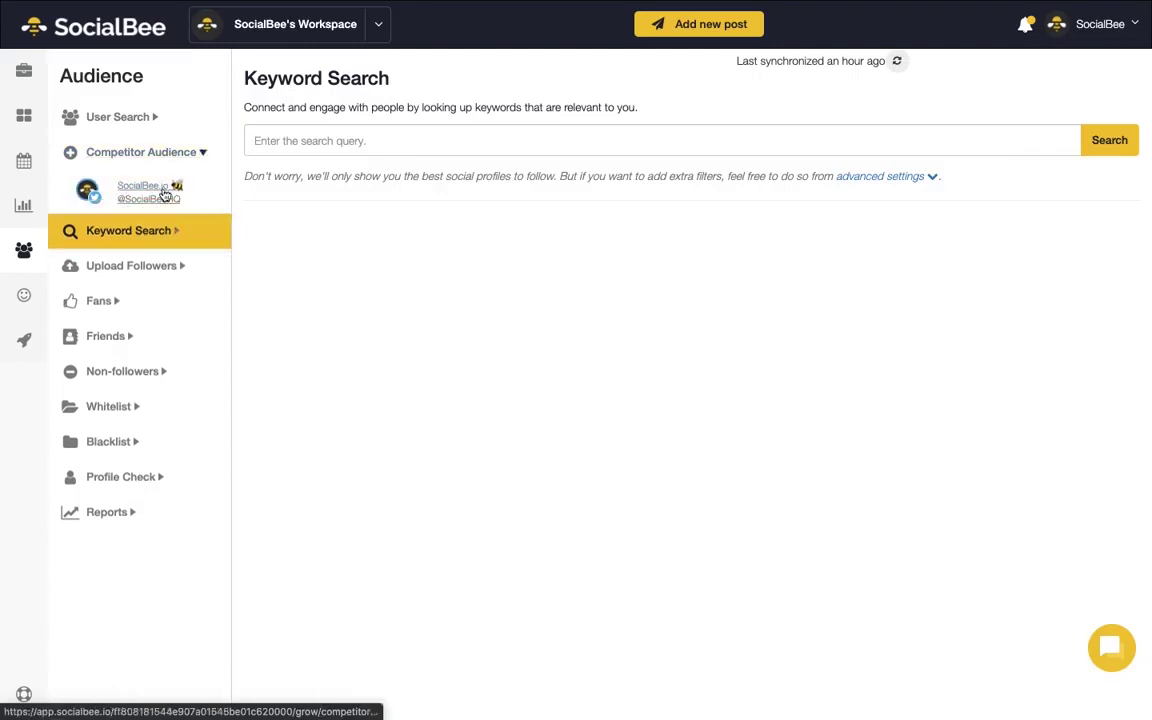
left_click(165, 194)
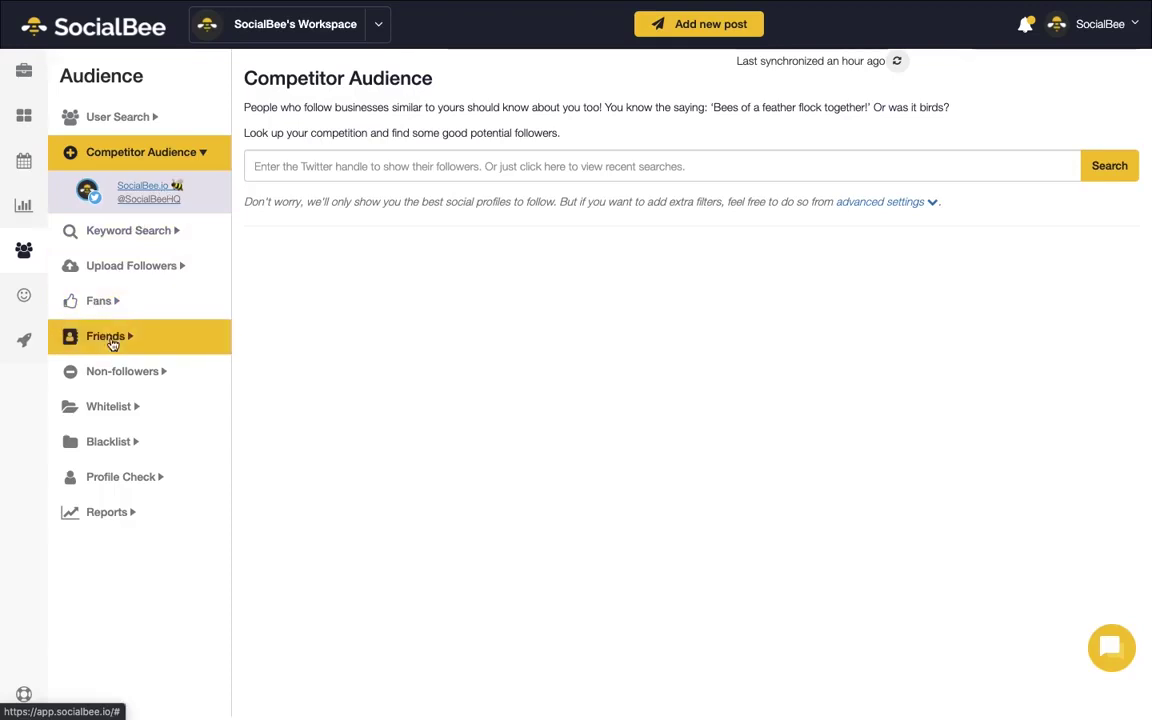
left_click(114, 373)
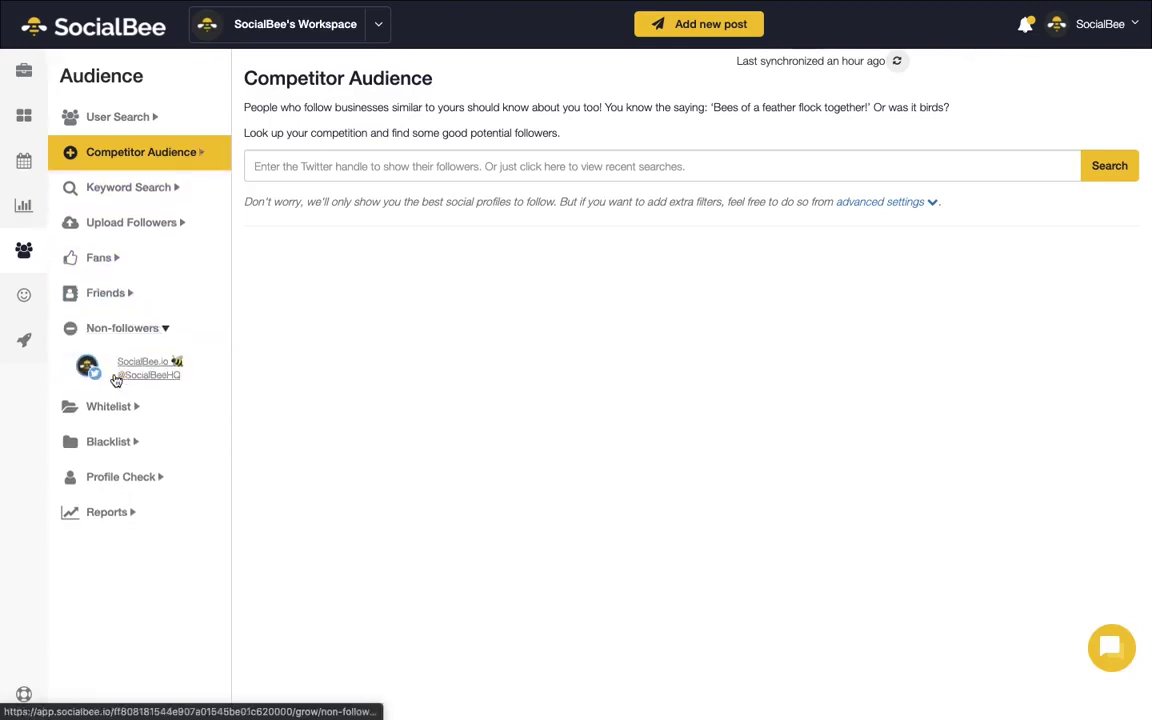
left_click(116, 378)
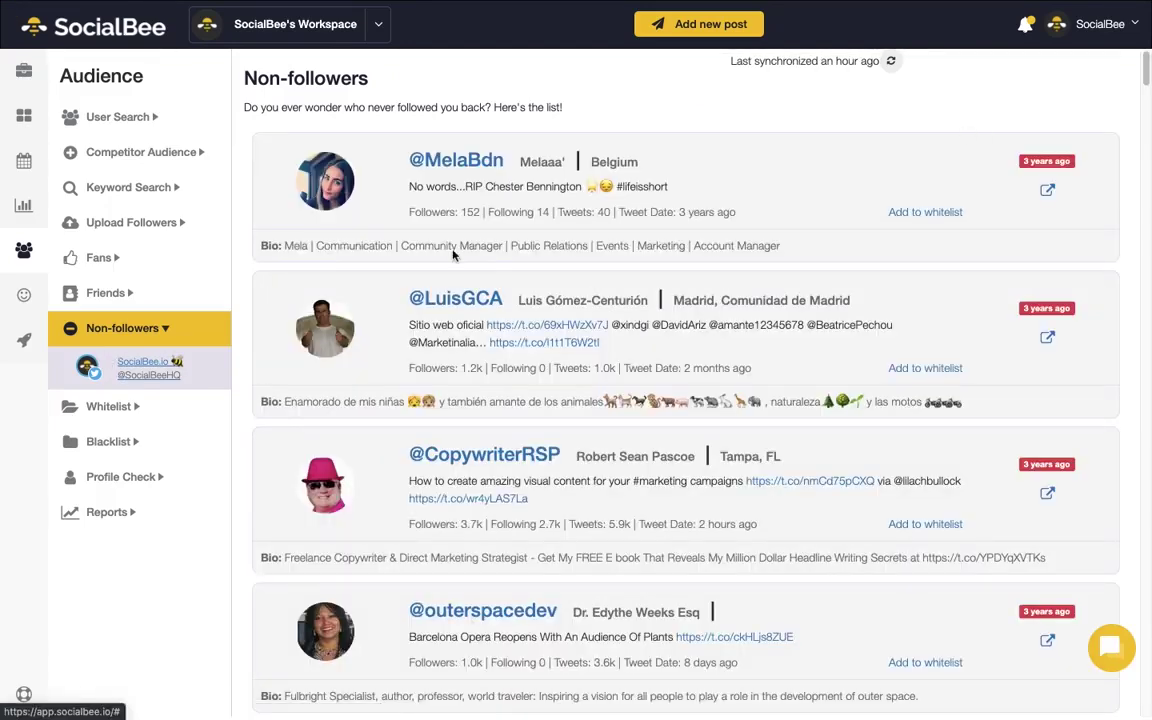
- Open the Concierge services from the account options and review all the offered packages and their prices
left_click(1100, 24)
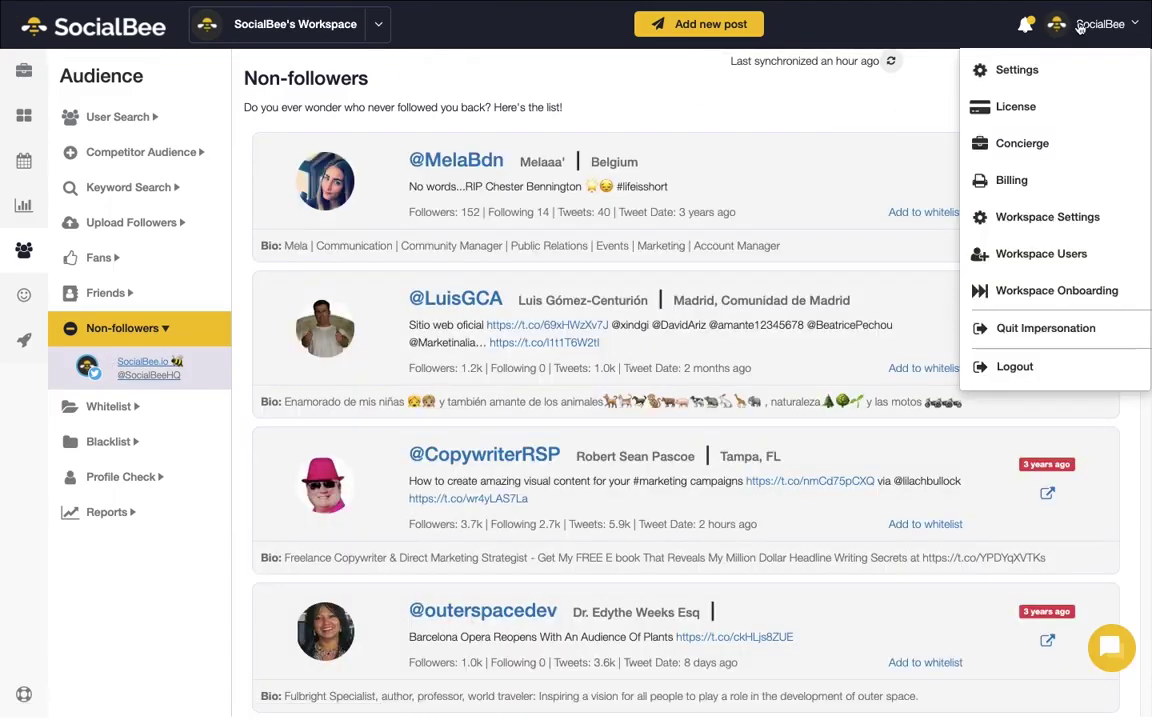
left_click(1046, 153)
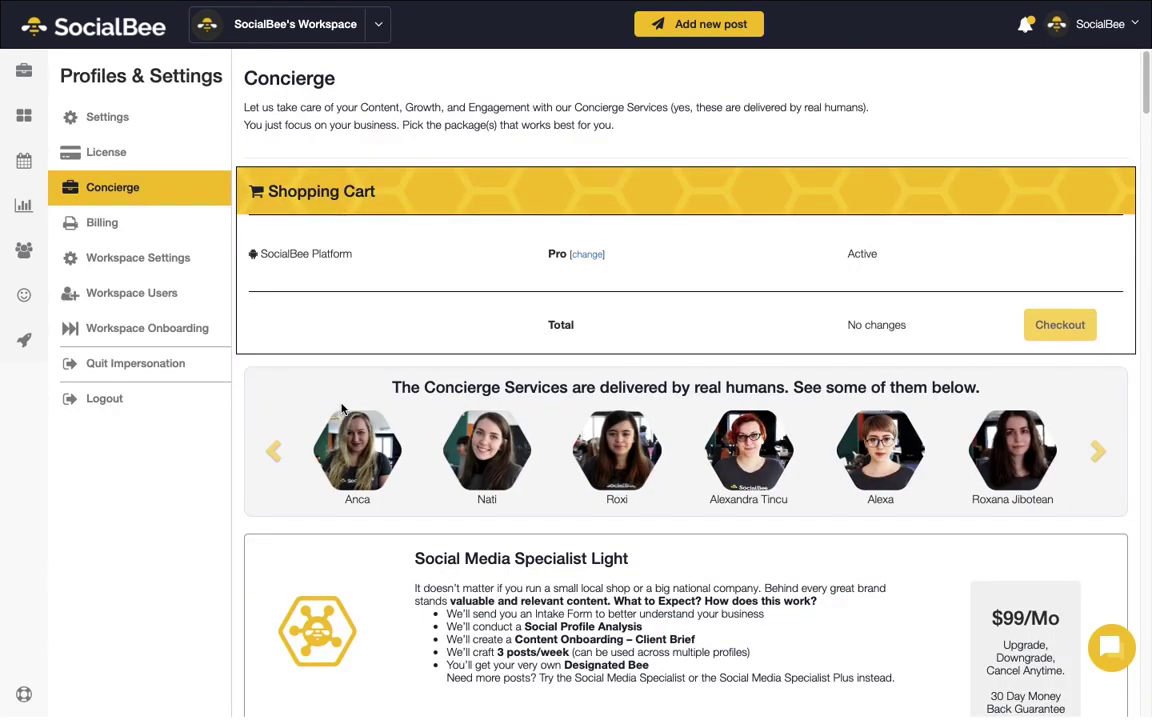
scroll(393, 547, "down", 5)
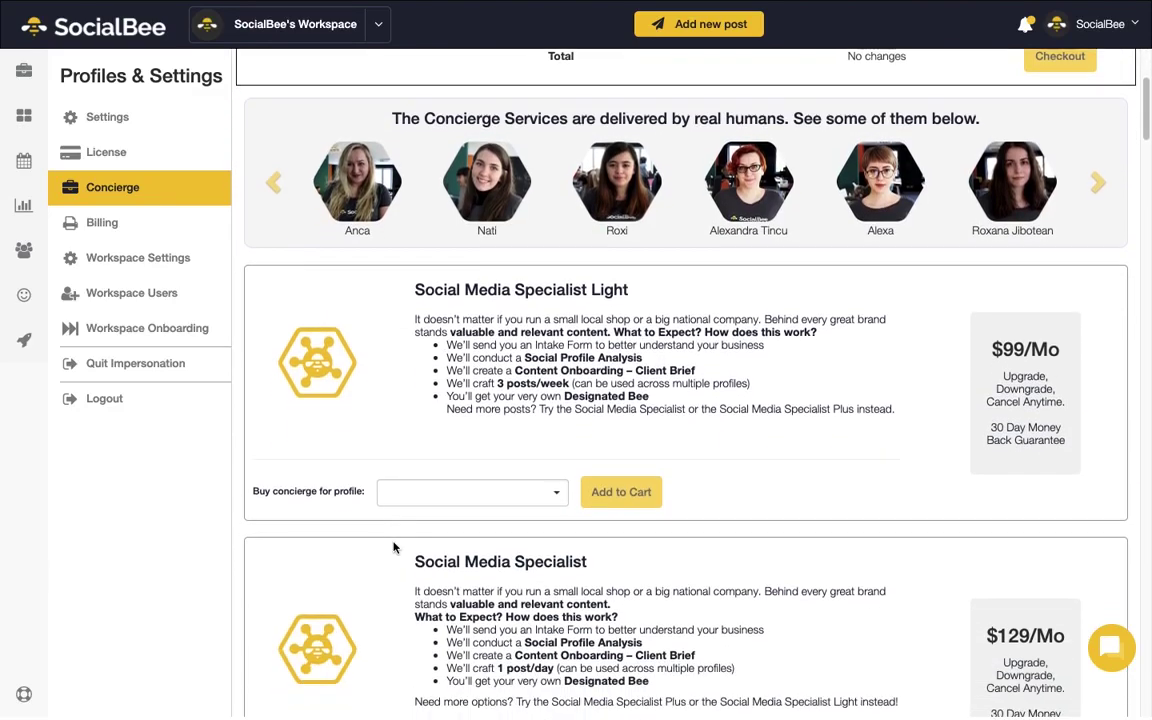
scroll(393, 547, "down", 7)
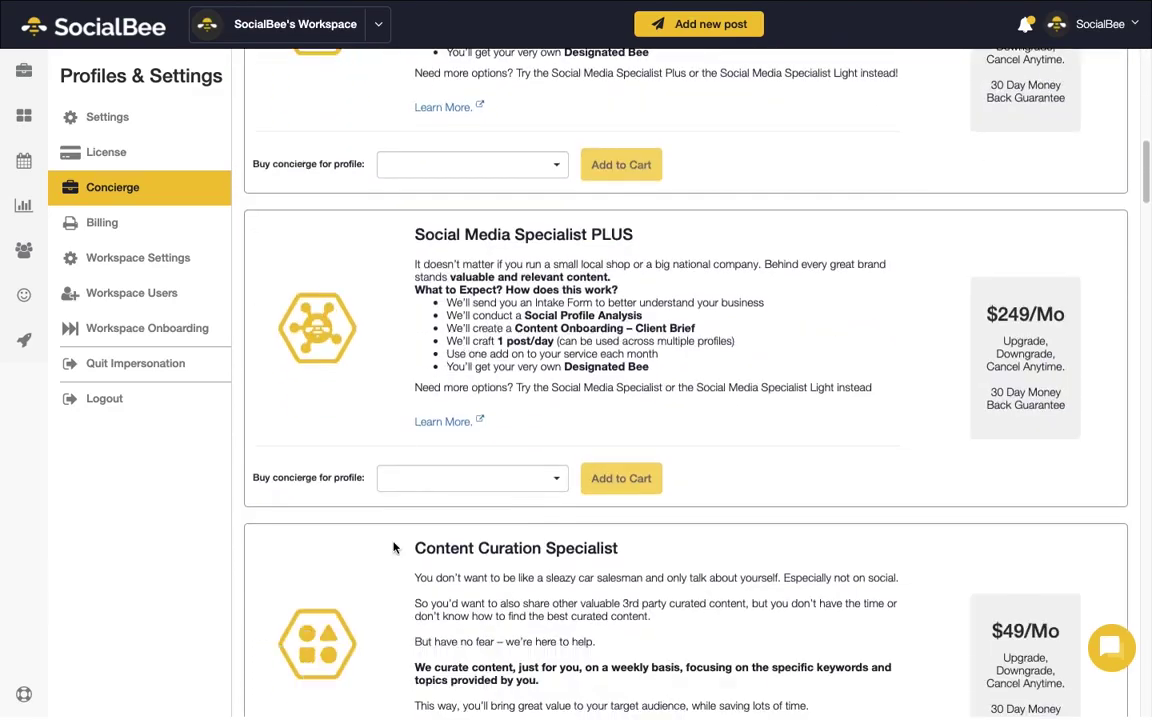
scroll(393, 547, "down", 5)
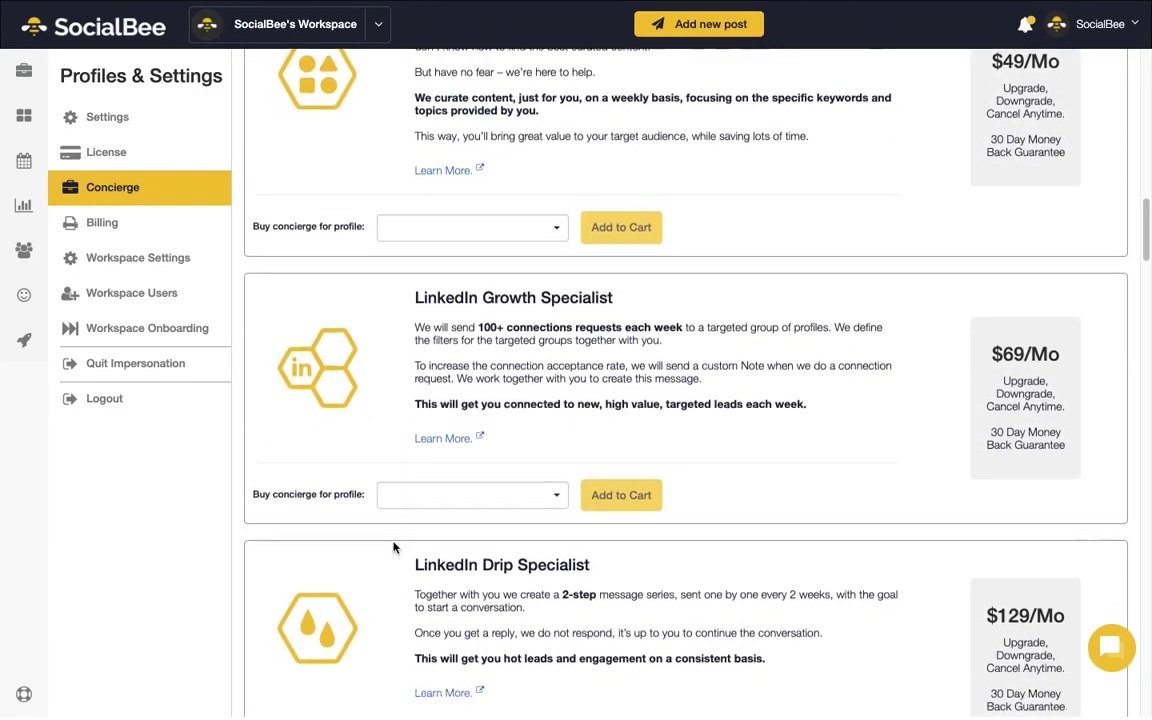
scroll(393, 547, "down", 5)
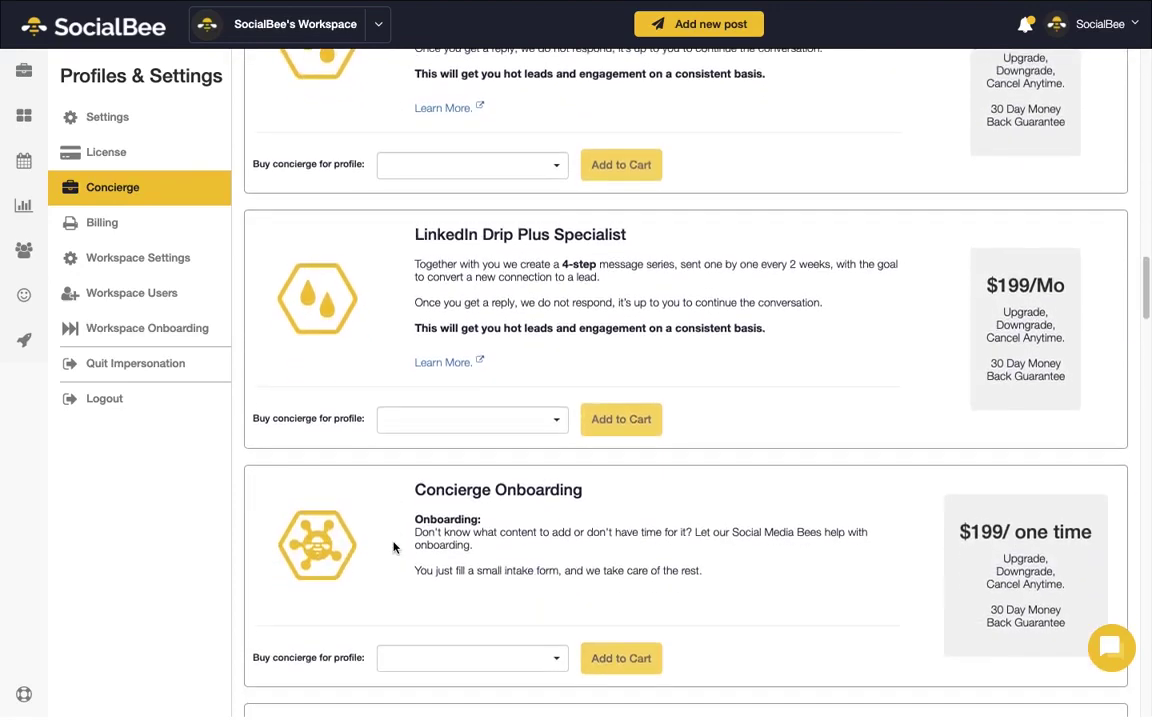
scroll(393, 547, "down", 5)
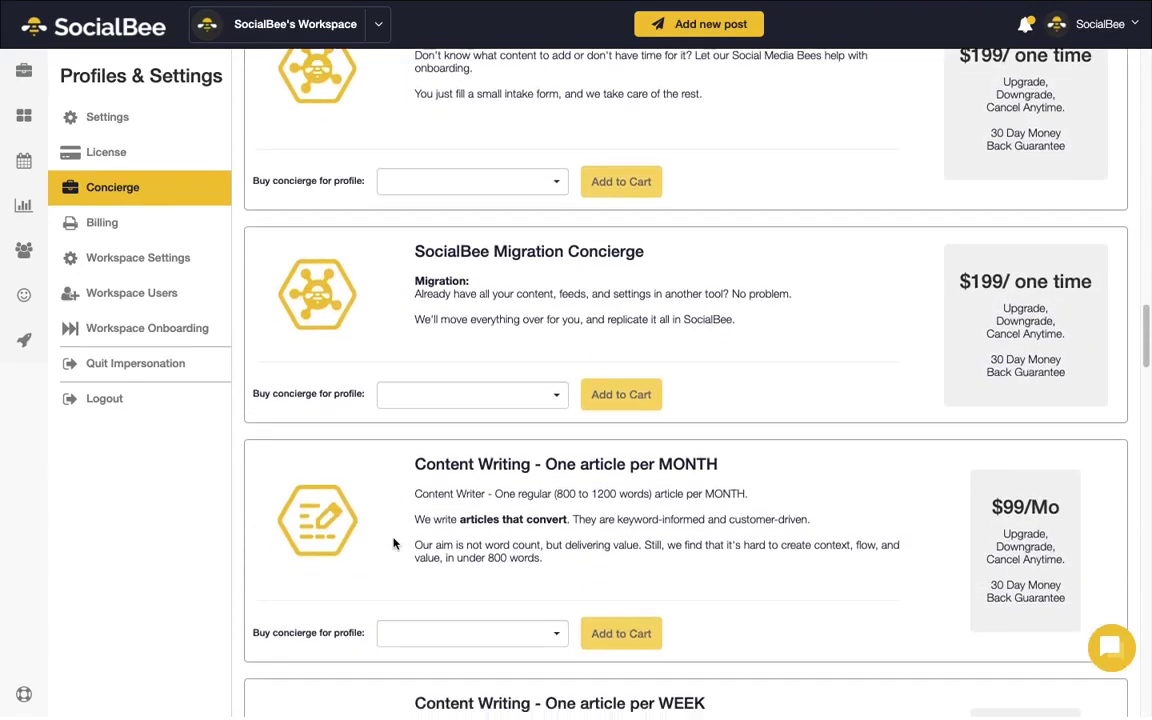
scroll(393, 543, "down", 6)
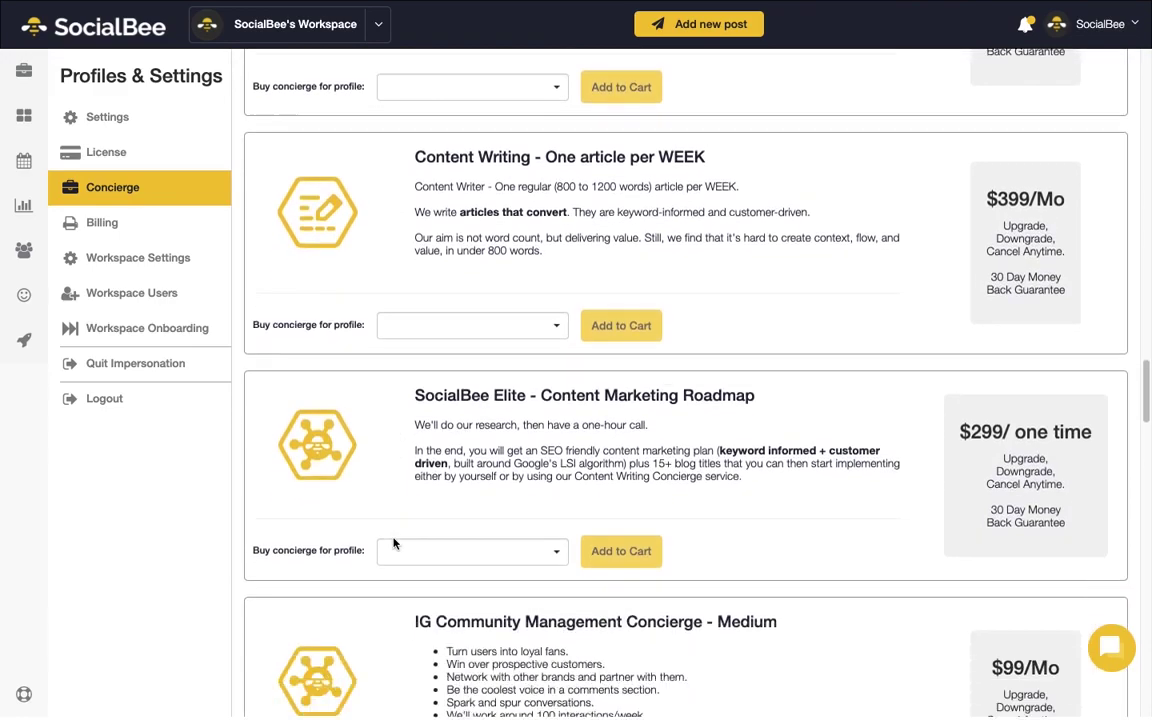
scroll(393, 543, "down", 7)
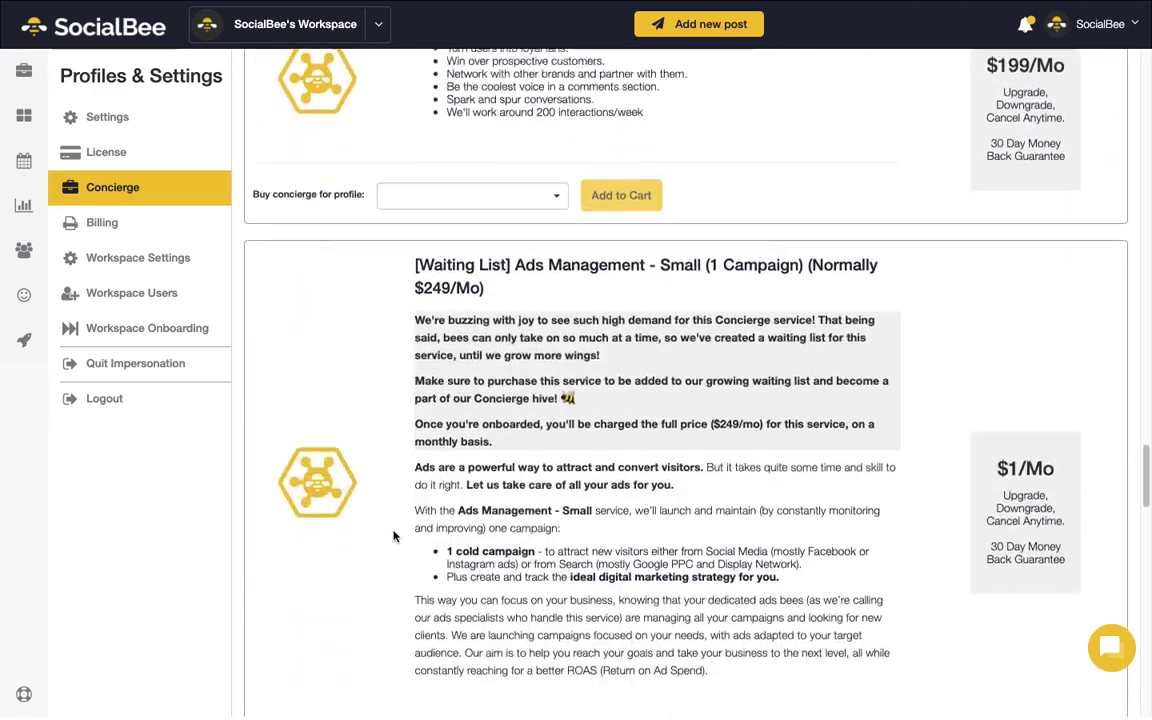
scroll(393, 536, "down", 5)
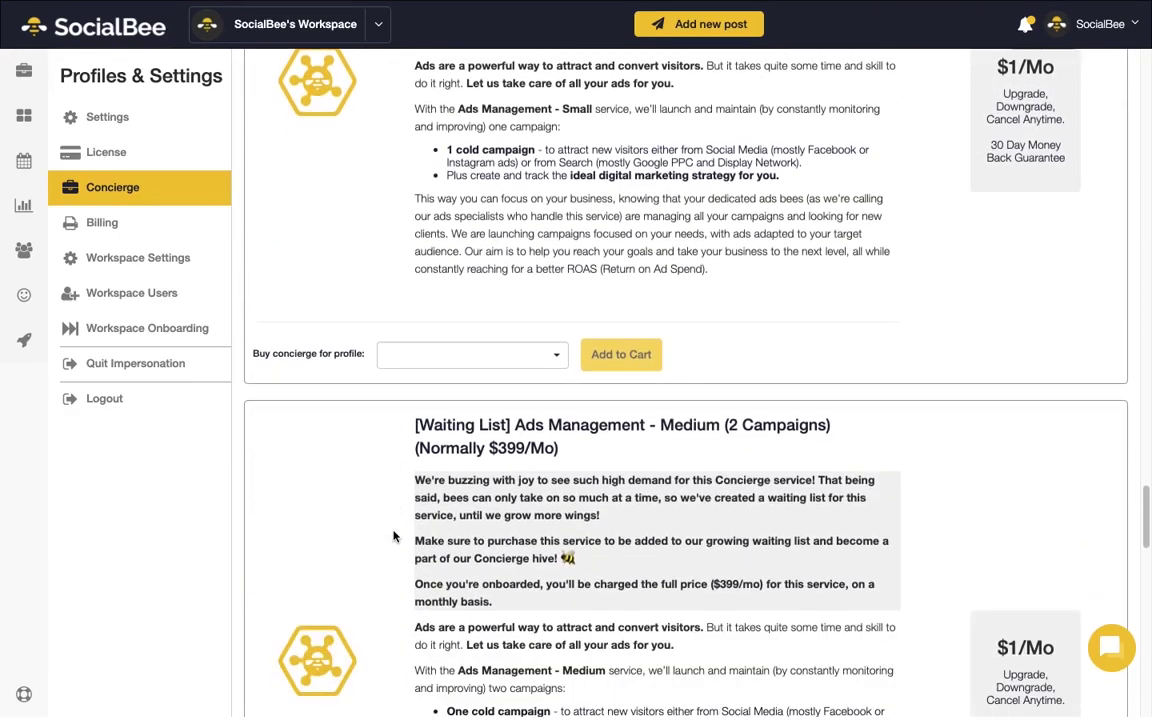
scroll(393, 536, "down", 9)
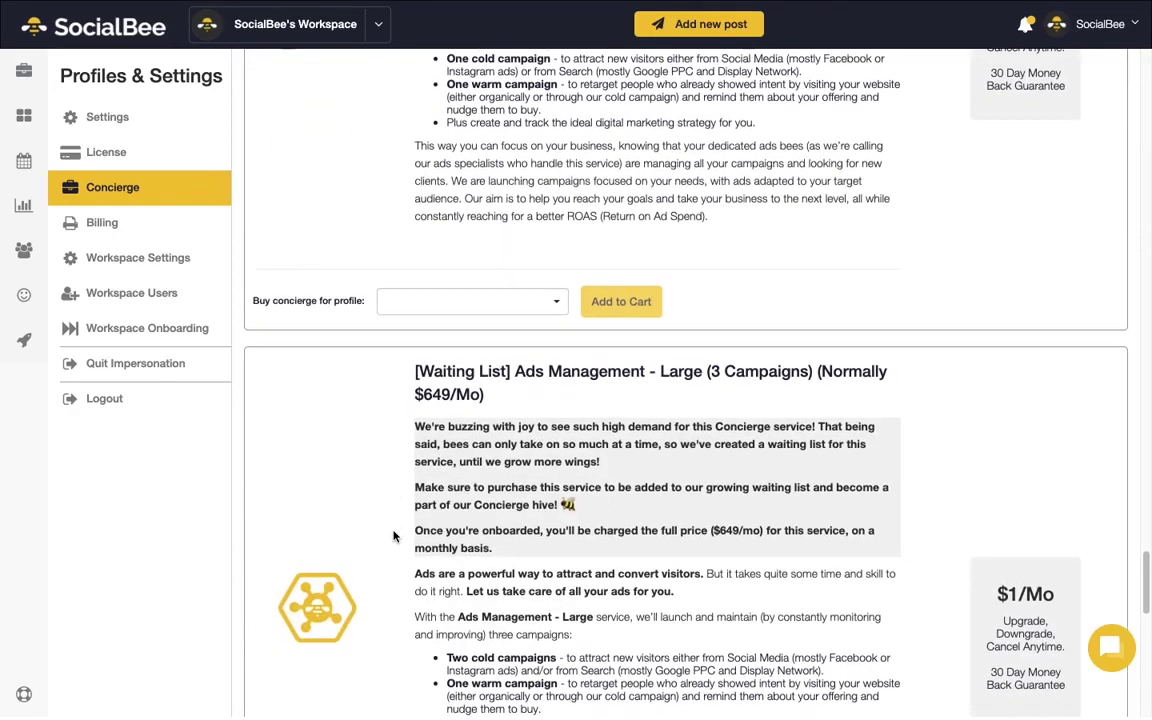
scroll(393, 536, "down", 4)
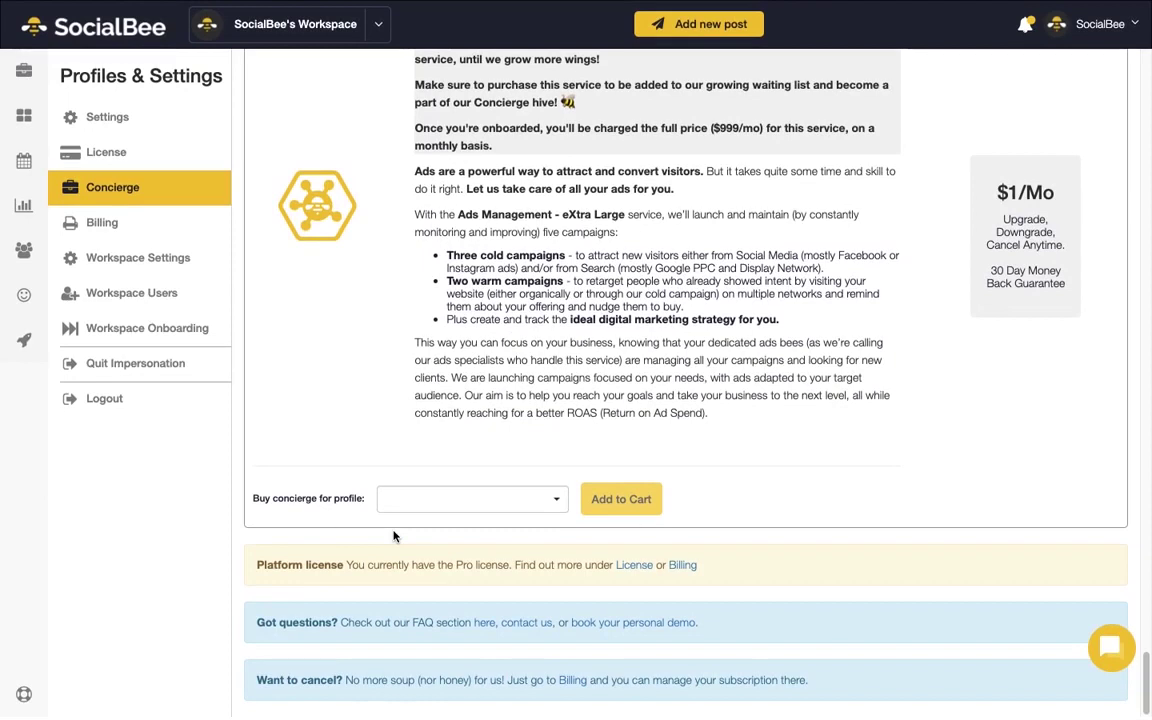
- Open the help section's Questions and Feedback page and follow the option to schedule a success call
left_click(25, 698)
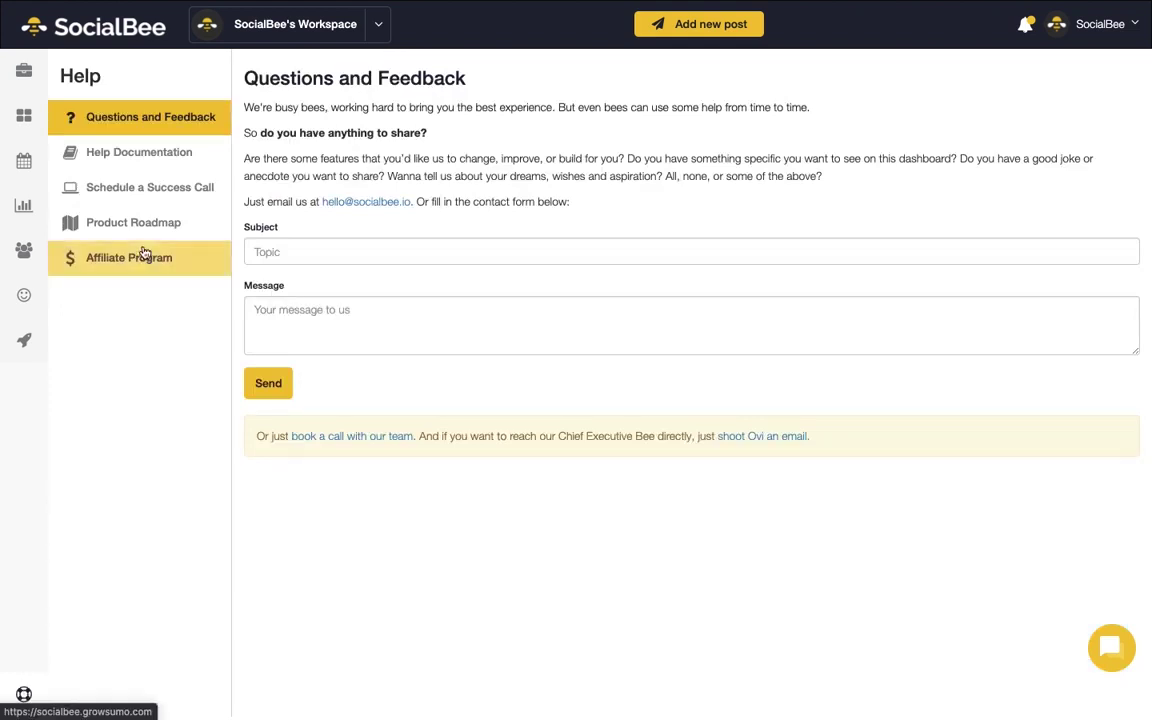
left_click(186, 196)
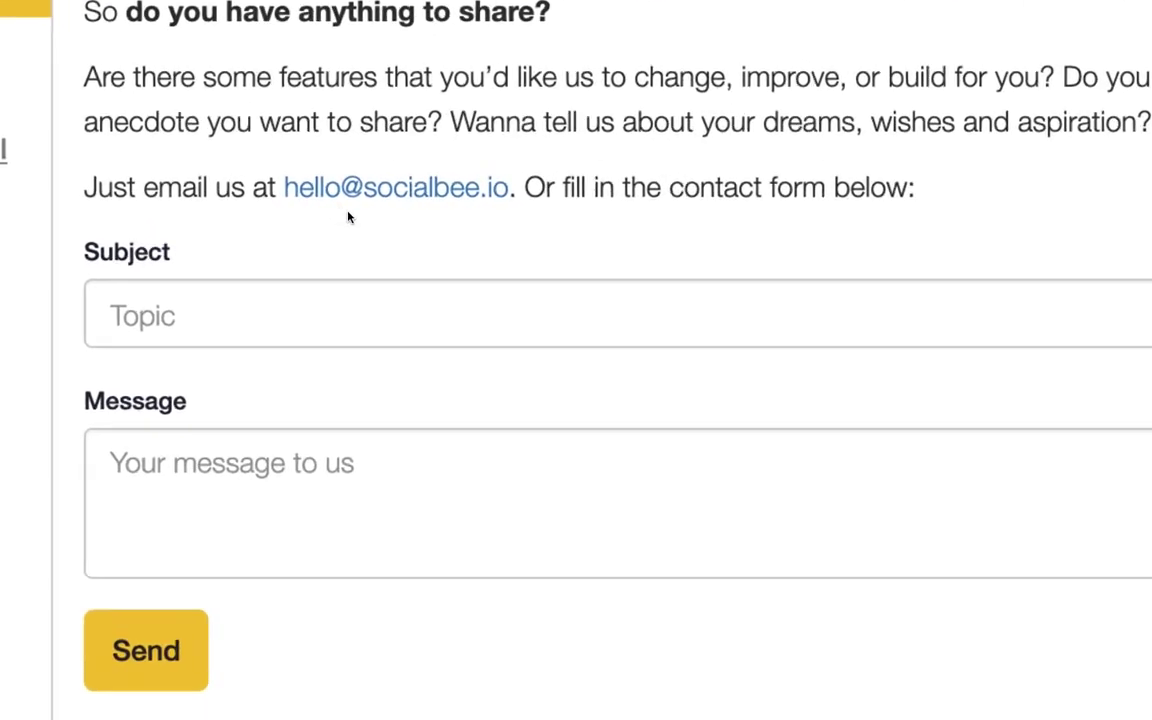